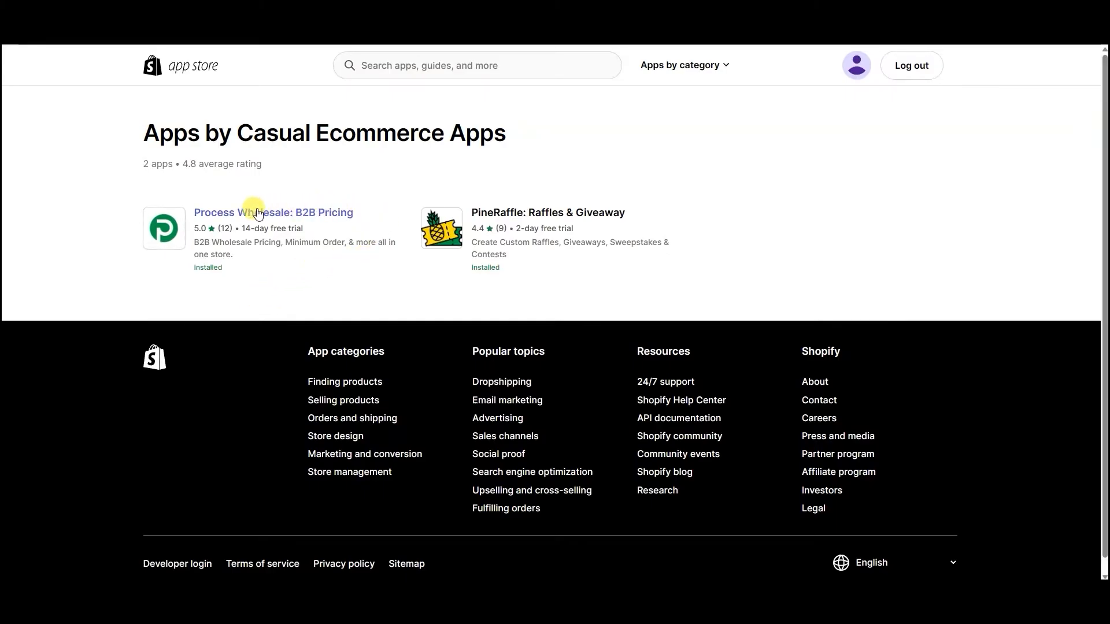
Step: Open the PineRaffle: Raffles & Giveaway app listing and go to its demo store
{"action": "left_click", "coordinate": [525, 214]}
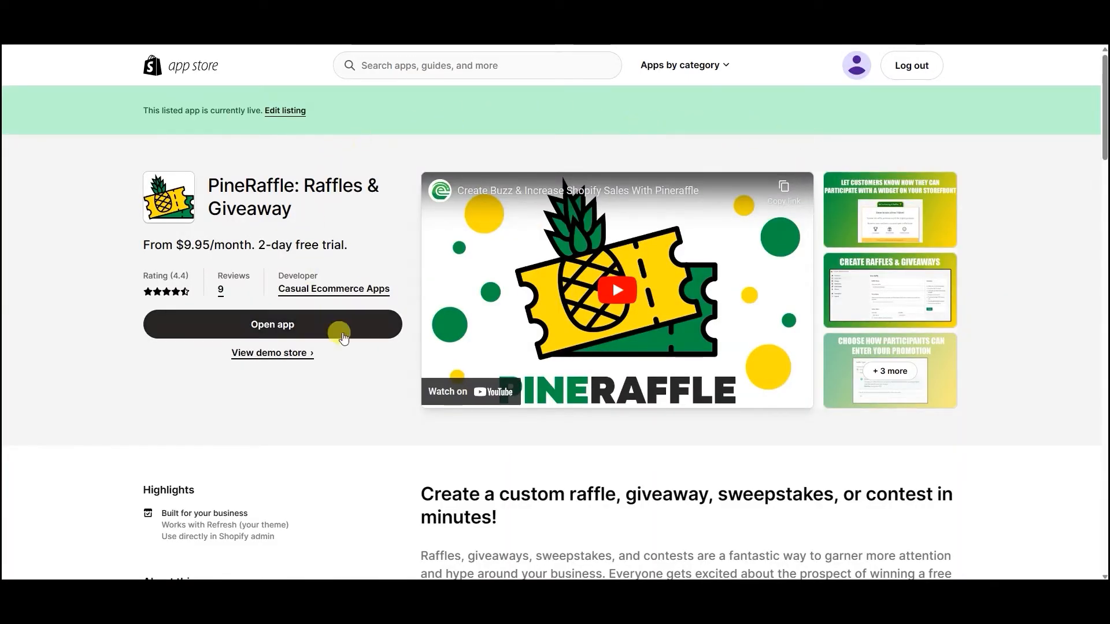
{"action": "scroll", "coordinate": [601, 465], "scroll_direction": "down", "scroll_amount": 1}
{"action": "scroll", "coordinate": [900, 465], "scroll_direction": "up", "scroll_amount": 1}
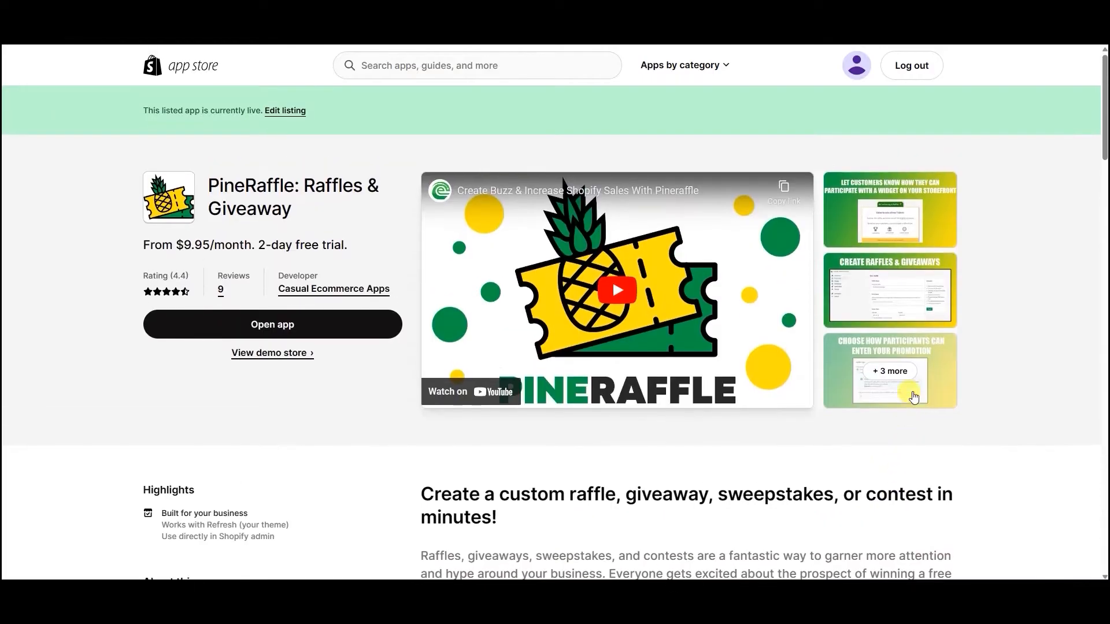
{"action": "left_click", "coordinate": [268, 354]}
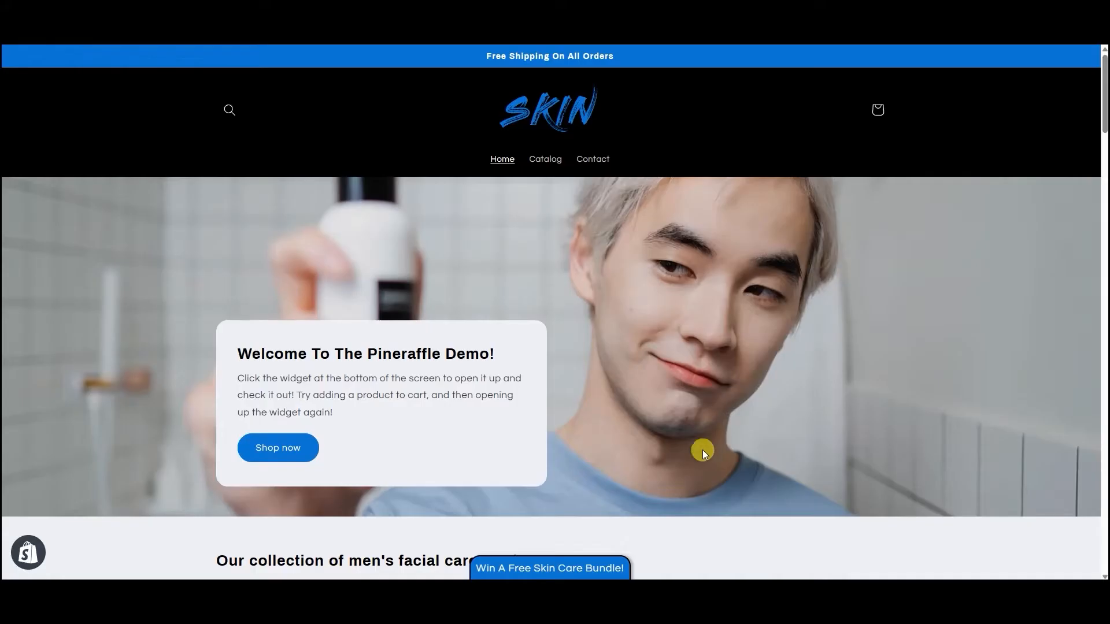
Step: Expand the Win A Free Skin Care Bundle! widget, view the raffle prize, and collapse the widget again
{"action": "left_click", "coordinate": [559, 565]}
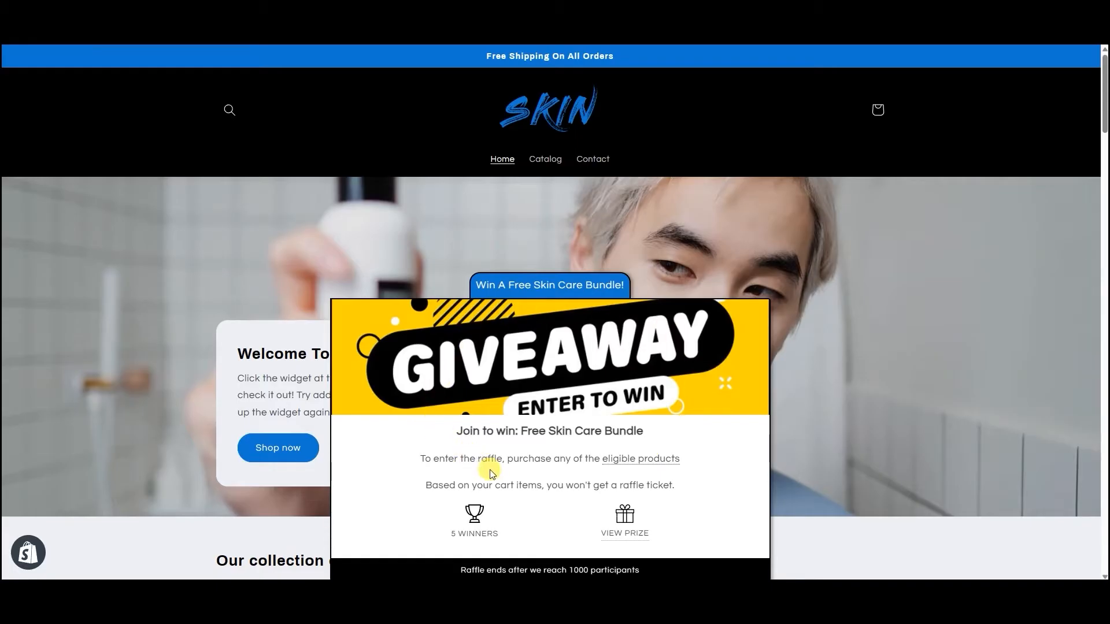
{"action": "left_click", "coordinate": [625, 529]}
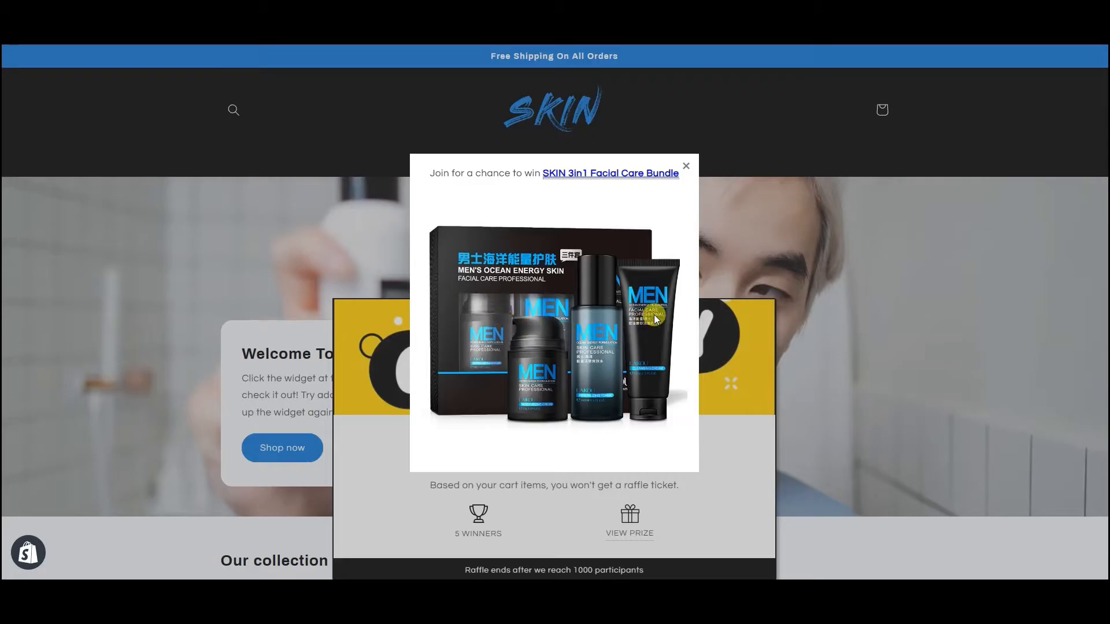
{"action": "left_click", "coordinate": [687, 168]}
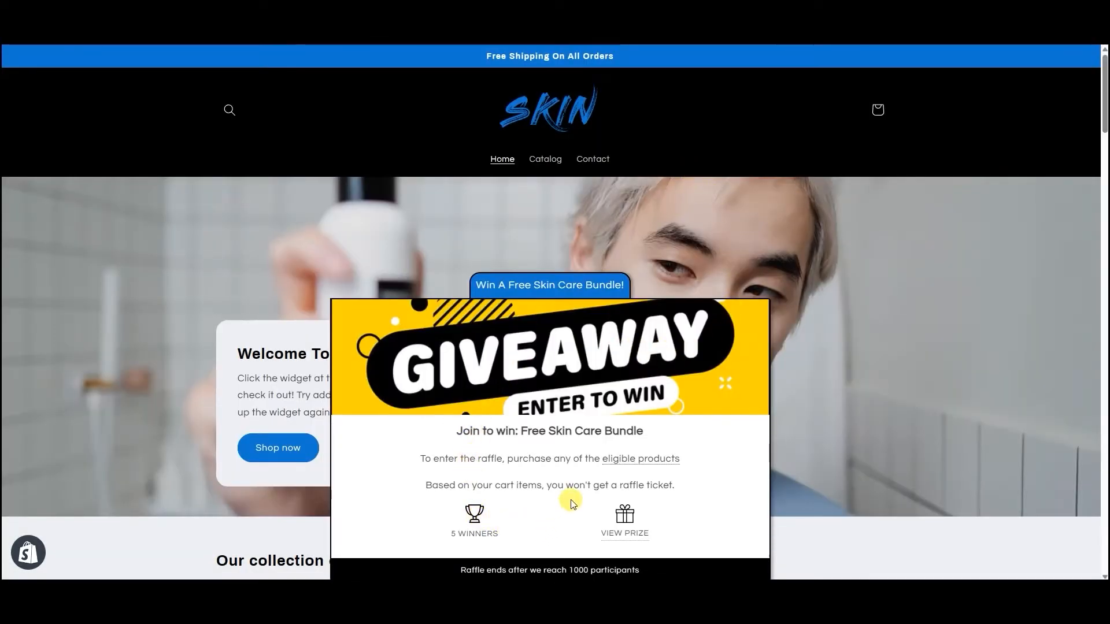
{"action": "left_click", "coordinate": [549, 286]}
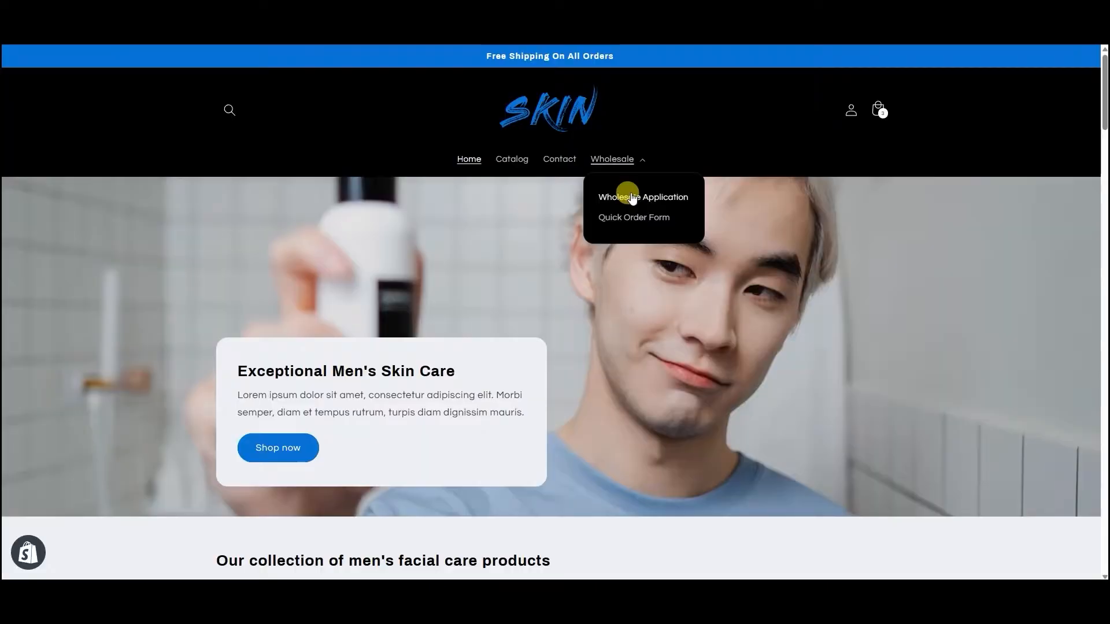
Step: Open the store's Wholesale Application page and look through the application form
{"action": "left_click", "coordinate": [633, 197]}
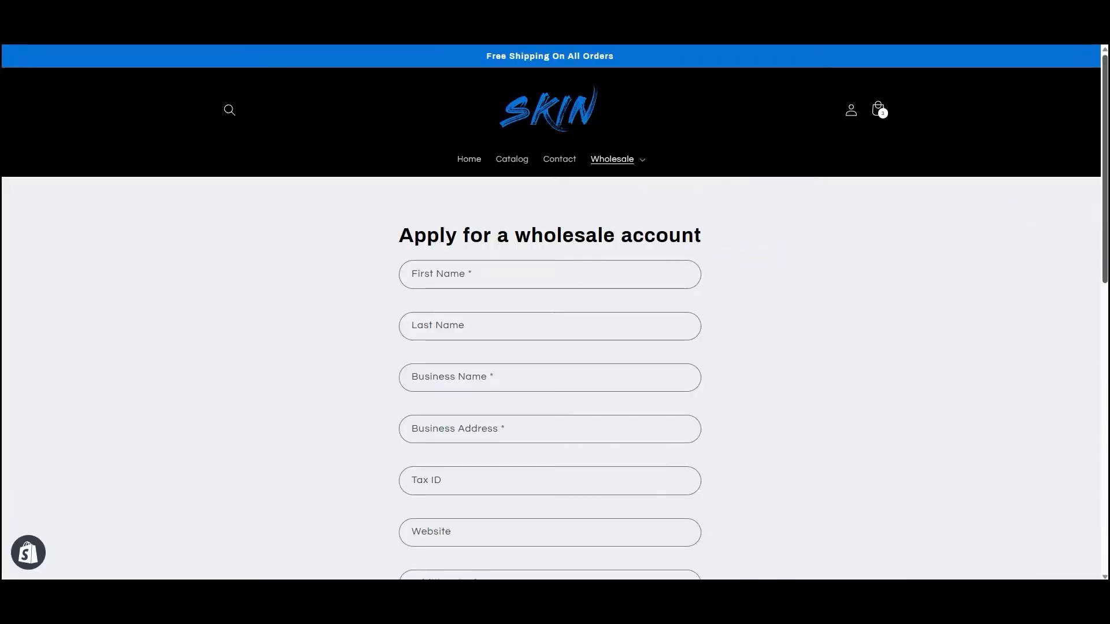
{"action": "scroll", "coordinate": [1097, 203], "scroll_direction": "down", "scroll_amount": 5}
{"action": "scroll", "coordinate": [1093, 272], "scroll_direction": "up", "scroll_amount": 2}
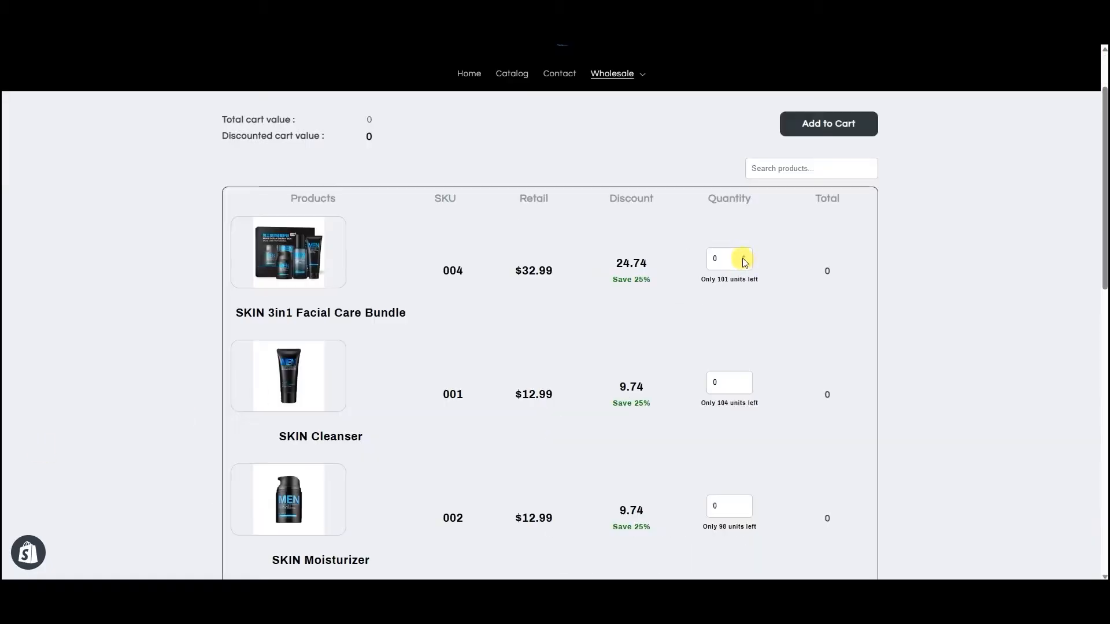
Step: Order 2 SKIN 3in1 Facial Care Bundles and 3 SKIN Cleansers in the wholesale order form and add them to the cart
{"action": "left_click", "coordinate": [744, 256]}
{"action": "left_click", "coordinate": [743, 255]}
{"action": "left_click", "coordinate": [744, 380]}
{"action": "left_click", "coordinate": [744, 380]}
{"action": "left_click", "coordinate": [744, 379]}
{"action": "scroll", "coordinate": [742, 384], "scroll_direction": "up", "scroll_amount": 2}
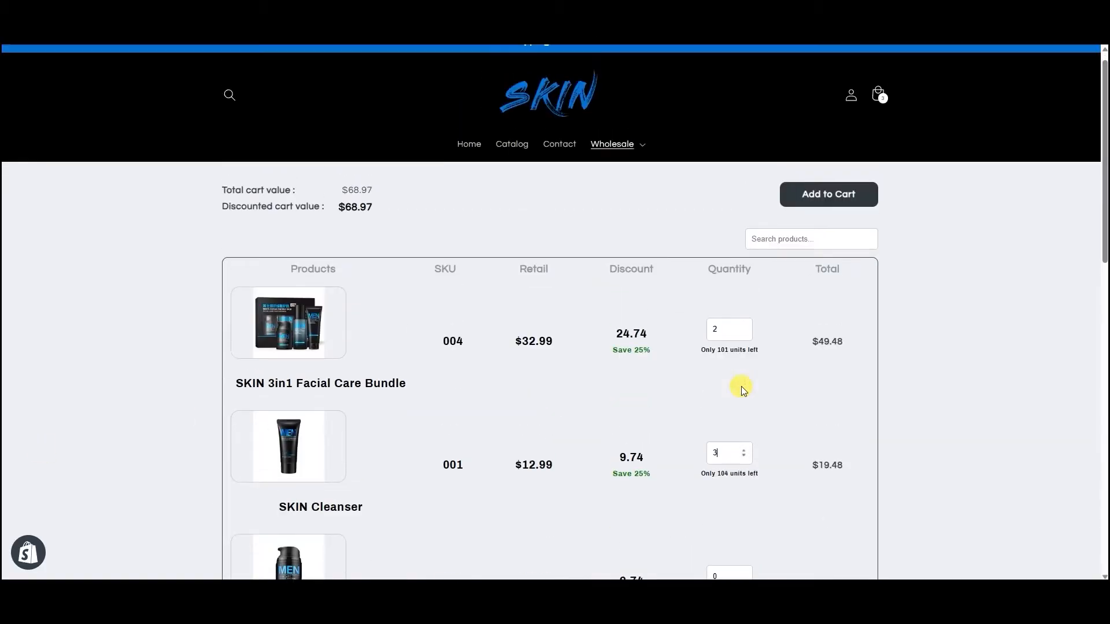
{"action": "left_click", "coordinate": [825, 212]}
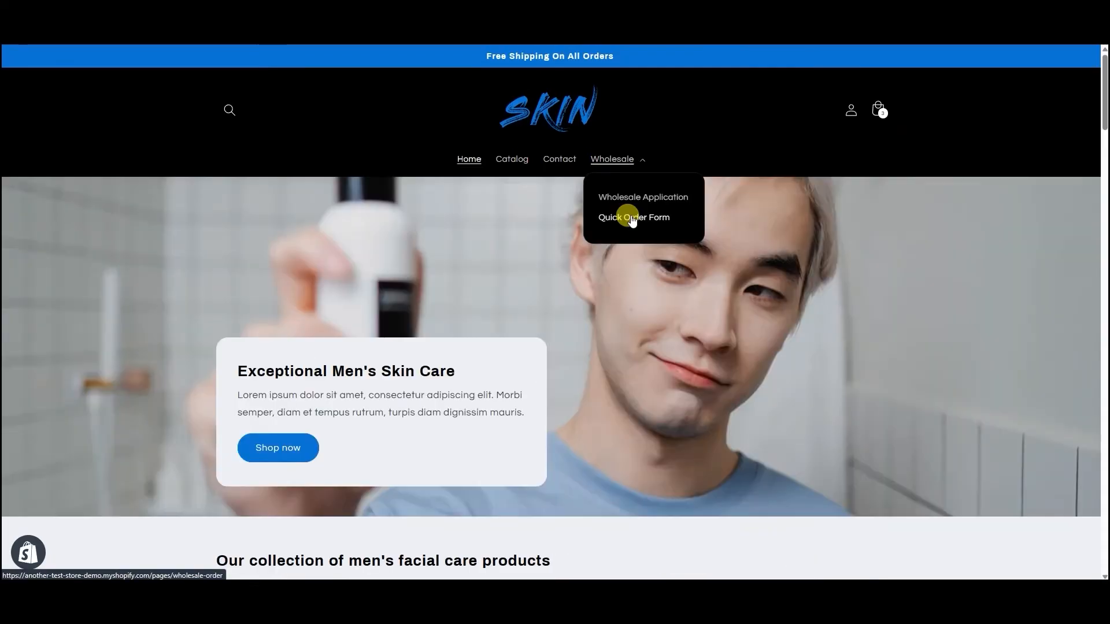
{"action": "left_click", "coordinate": [623, 215]}
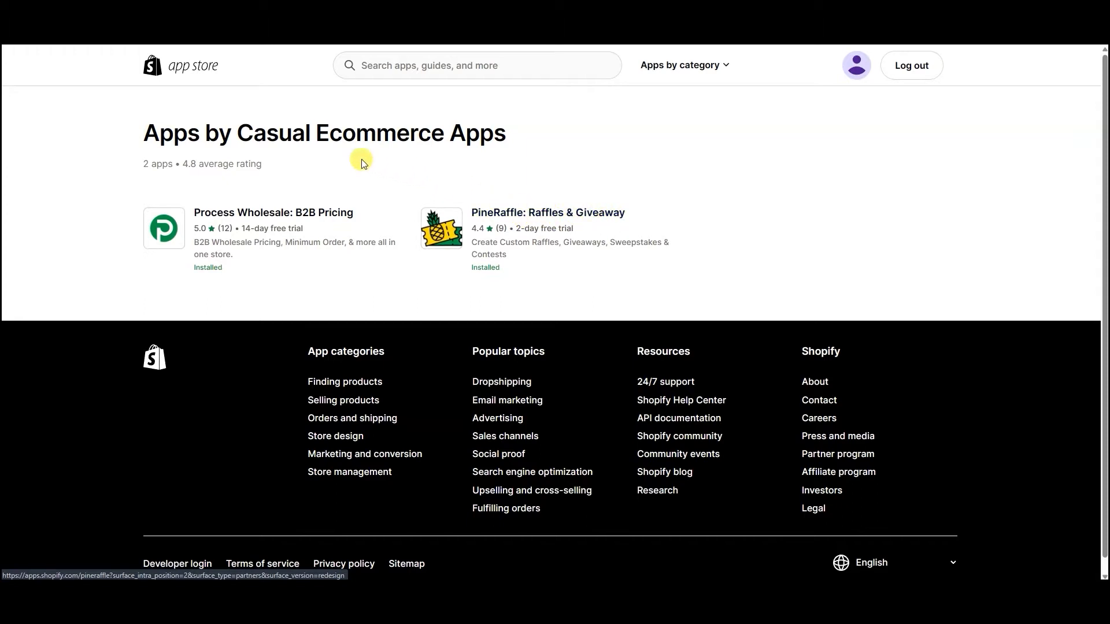
{"action": "left_click_drag", "start_coordinate": [142, 136], "coordinate": [512, 144]}
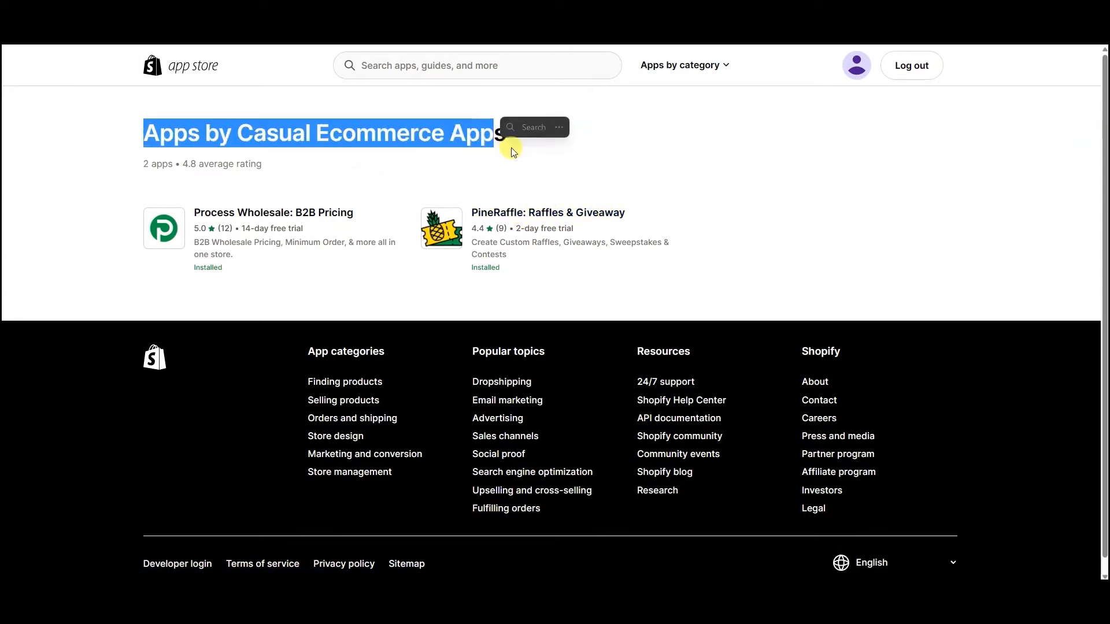
{"action": "left_click", "coordinate": [560, 151]}
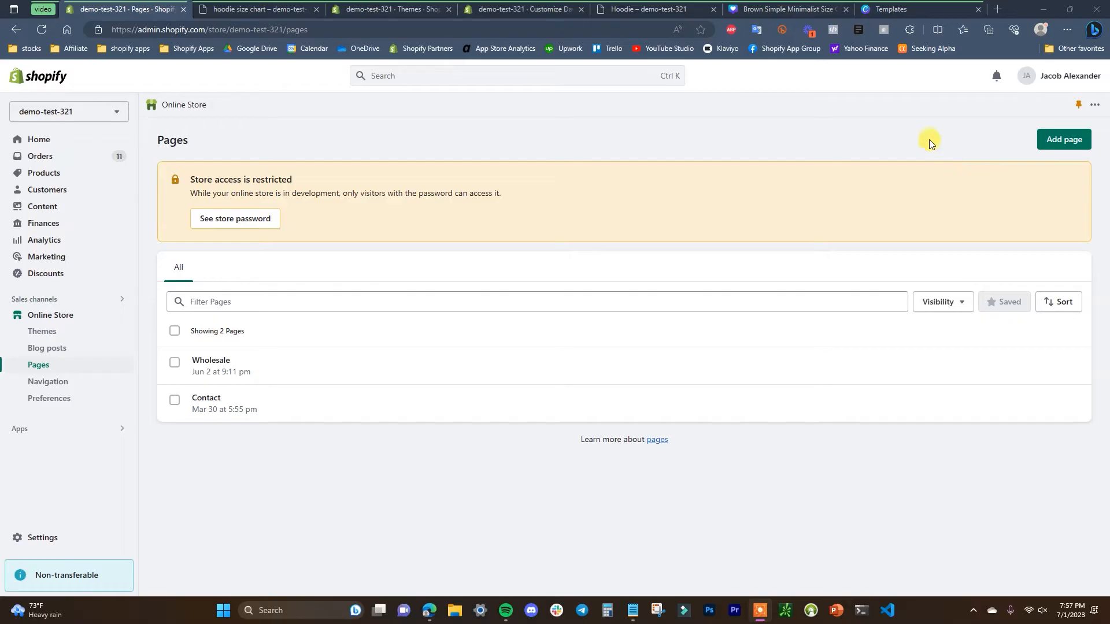
Step: Add a new page to the Shopify store with the title "hoodie size chart"
{"action": "left_click", "coordinate": [1063, 139]}
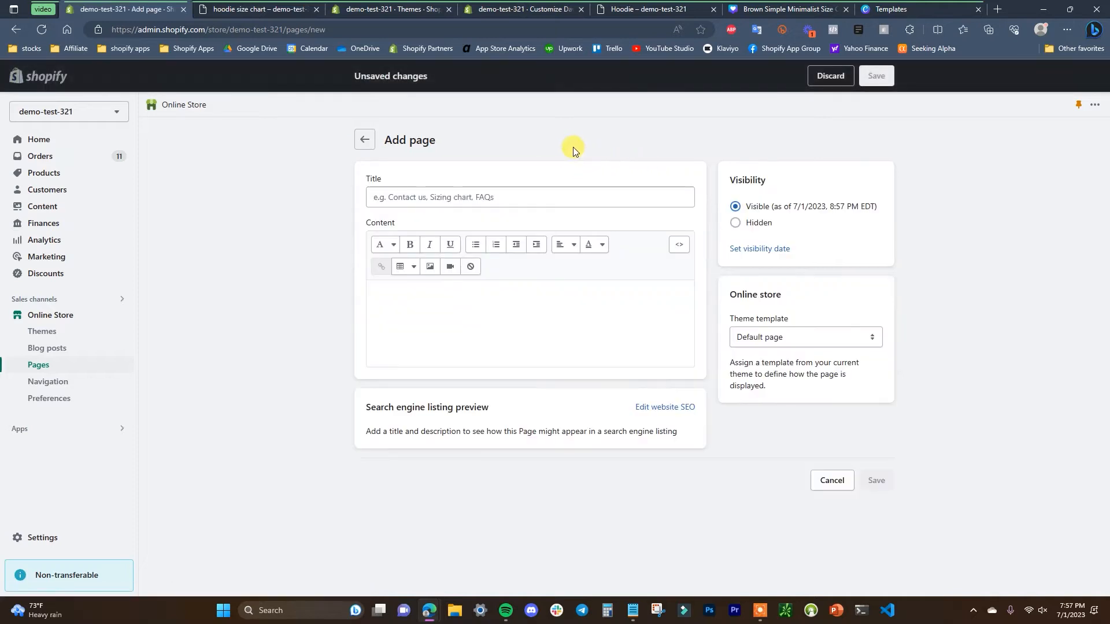
{"action": "left_click", "coordinate": [519, 190]}
{"action": "type", "text": "hoodie size chart"}
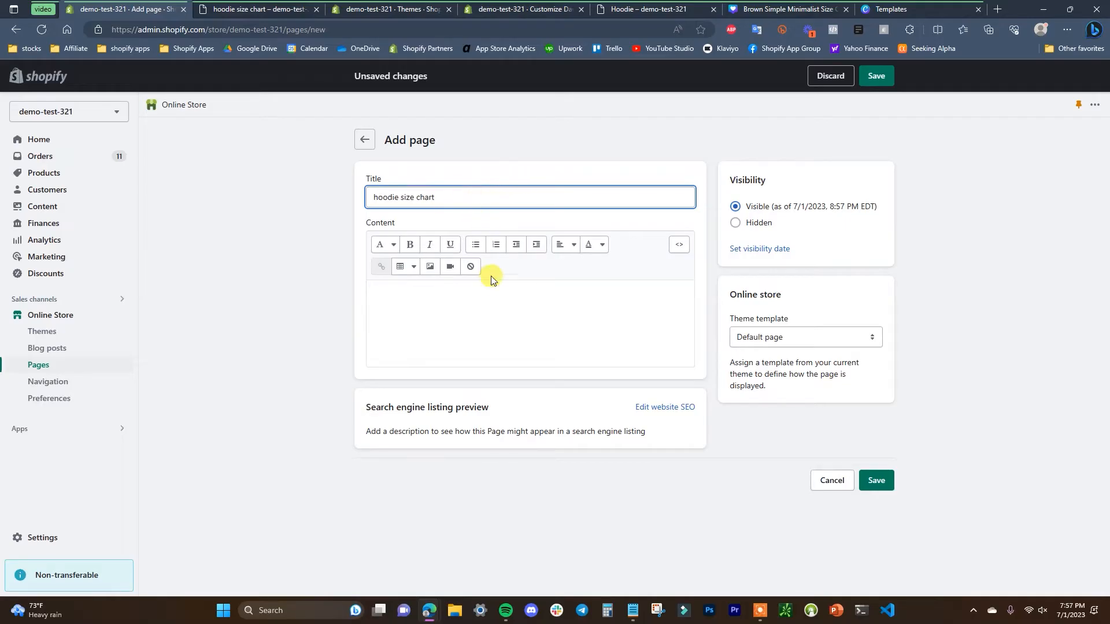
Step: Insert a table in the page content and expand it to five rows and four columns
{"action": "left_click", "coordinate": [435, 297]}
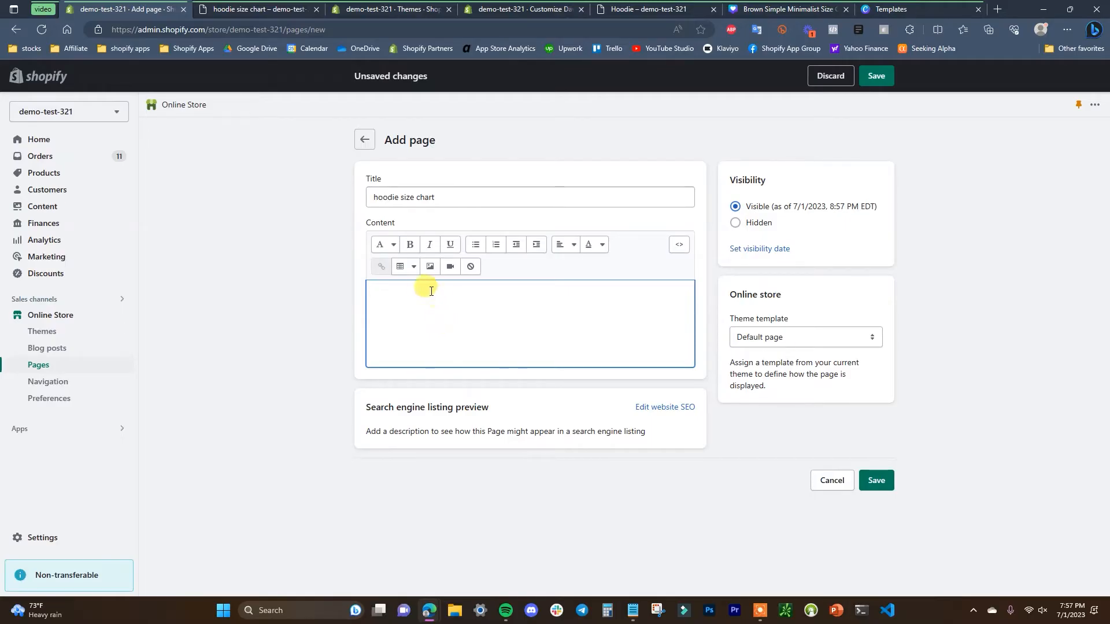
{"action": "left_click", "coordinate": [409, 272]}
{"action": "left_click", "coordinate": [396, 294]}
{"action": "left_click", "coordinate": [408, 270]}
{"action": "left_click", "coordinate": [415, 329]}
{"action": "left_click", "coordinate": [414, 267]}
{"action": "left_click", "coordinate": [415, 330]}
{"action": "left_click", "coordinate": [418, 270]}
{"action": "left_click", "coordinate": [414, 329]}
{"action": "left_click", "coordinate": [414, 267]}
{"action": "left_click", "coordinate": [416, 330]}
{"action": "left_click", "coordinate": [414, 268]}
{"action": "left_click", "coordinate": [422, 398]}
{"action": "left_click", "coordinate": [414, 267]}
{"action": "left_click", "coordinate": [421, 376]}
{"action": "left_click", "coordinate": [414, 267]}
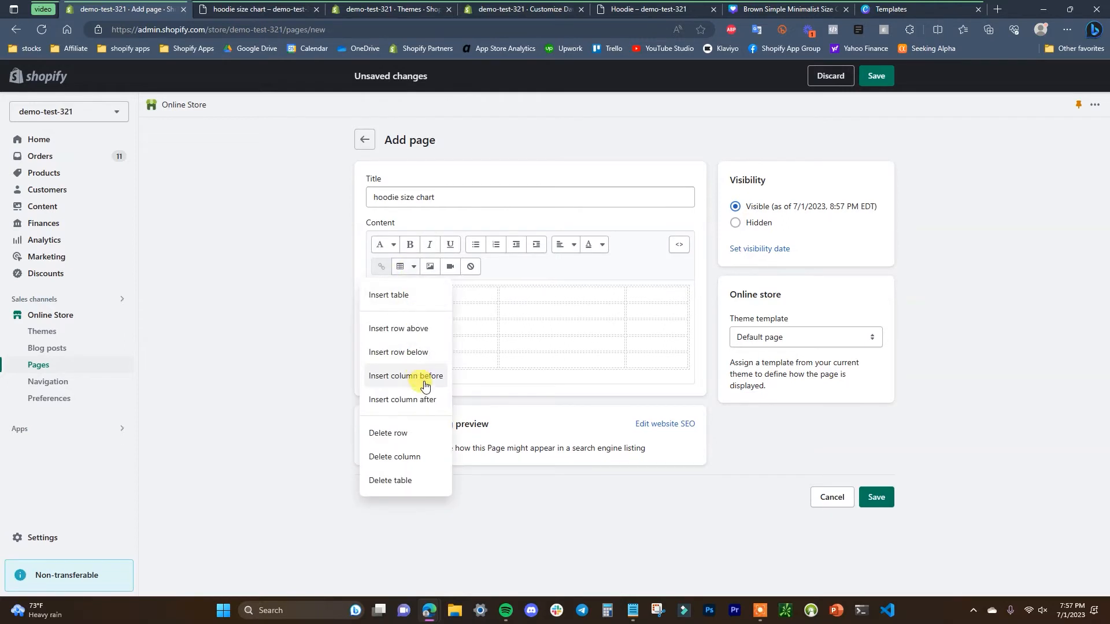
{"action": "left_click", "coordinate": [493, 389]}
Step: Enter the headings Size and Width and the sizes S and M in the table, then narrow the Width column
{"action": "left_click", "coordinate": [407, 297]}
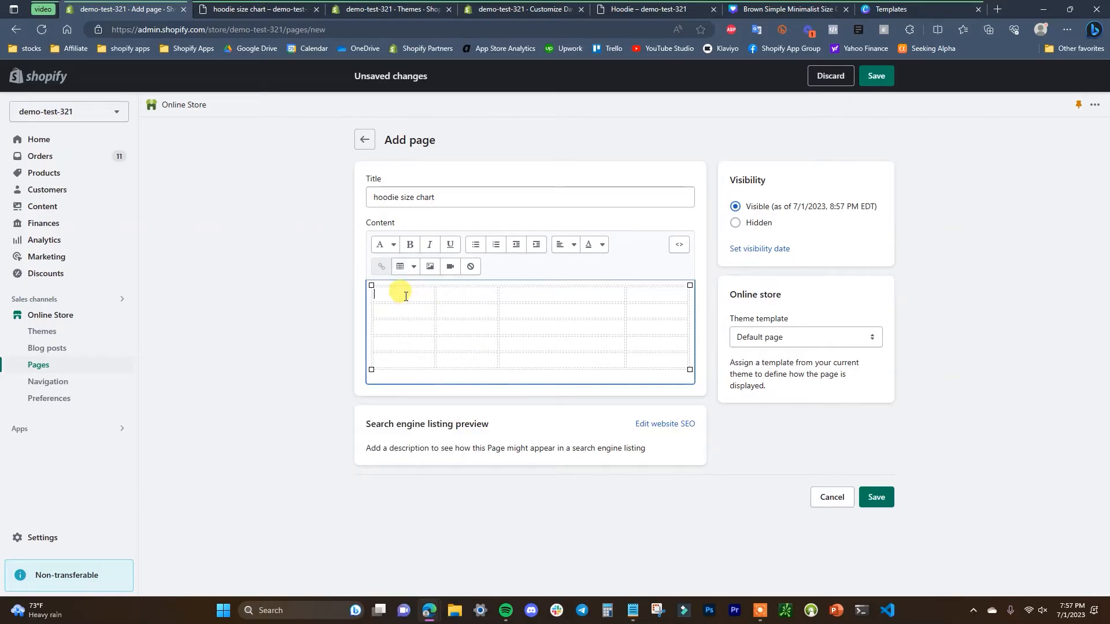
{"action": "type", "text": "Size"}
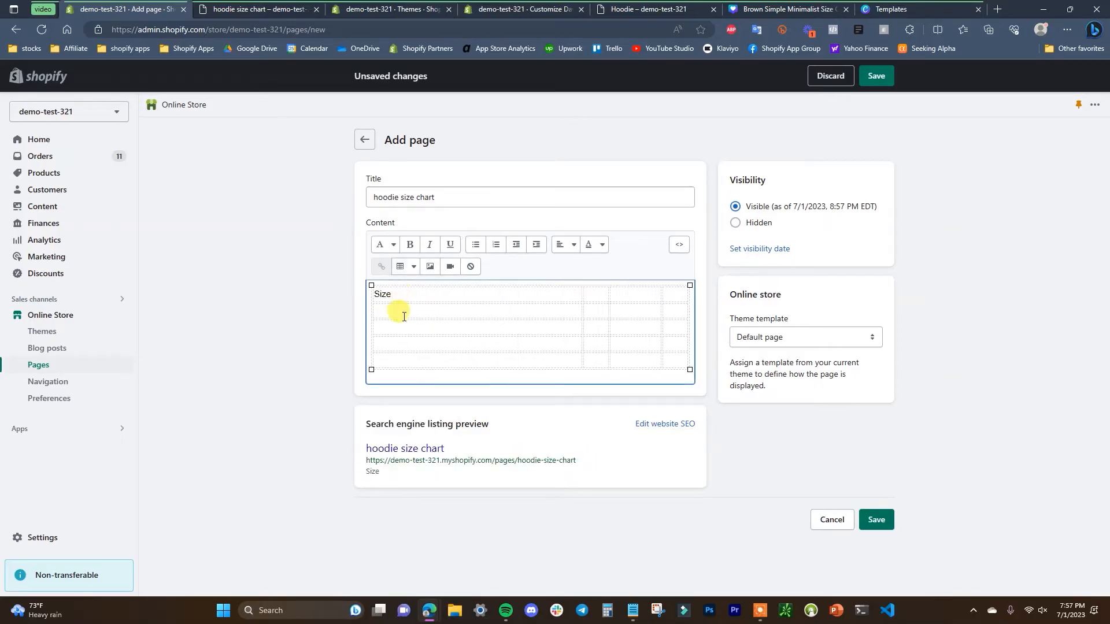
{"action": "type", "text": "S"}
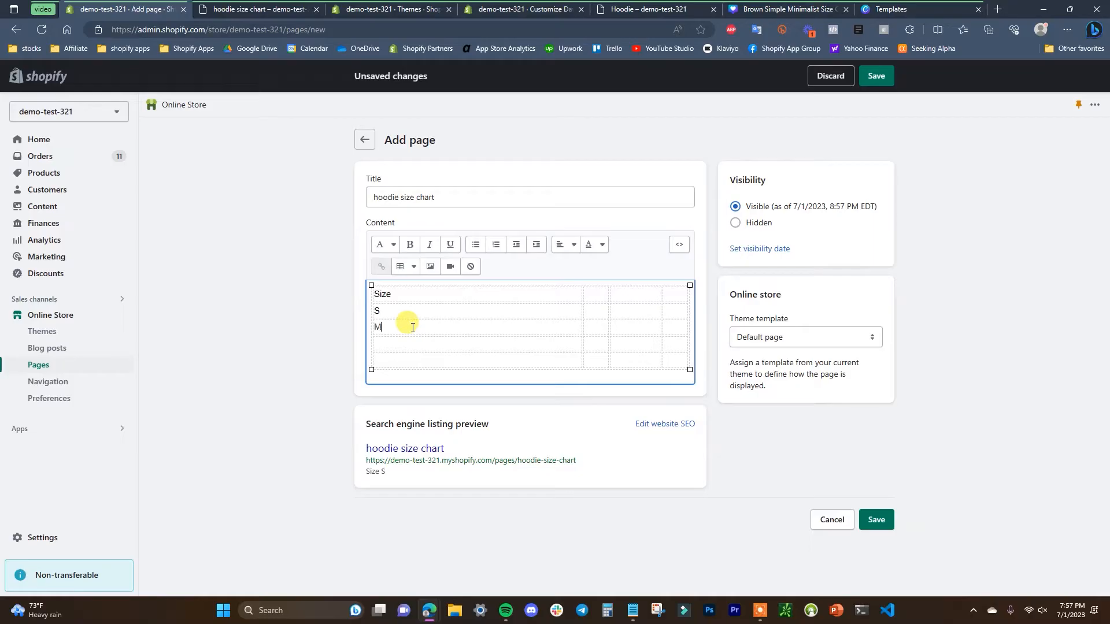
{"action": "type", "text": "Width"}
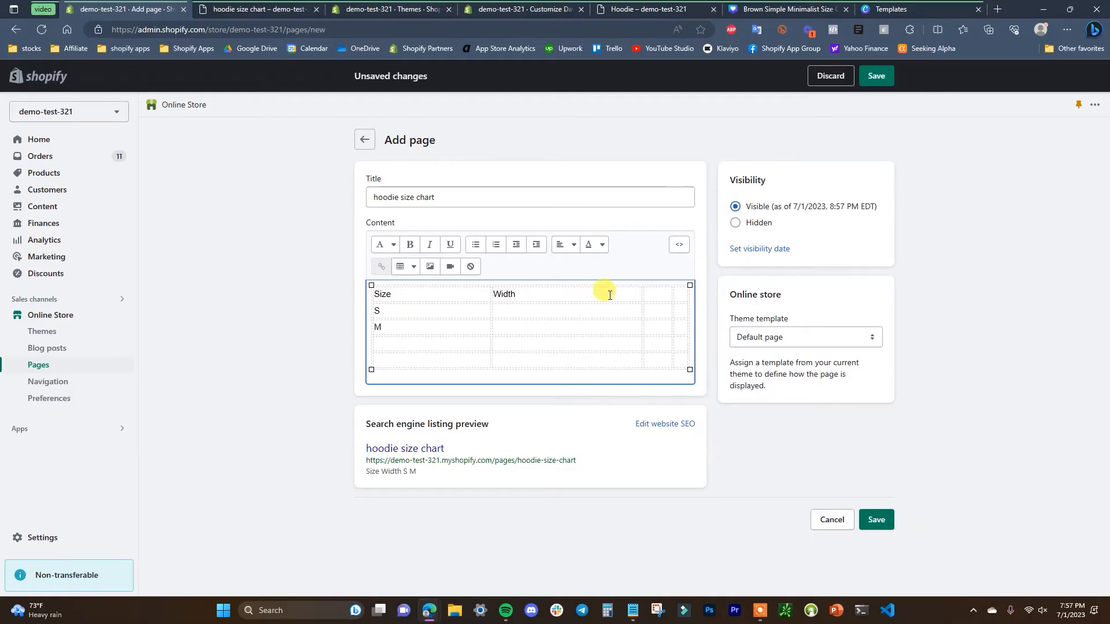
{"action": "left_click_drag", "start_coordinate": [639, 311], "coordinate": [607, 306]}
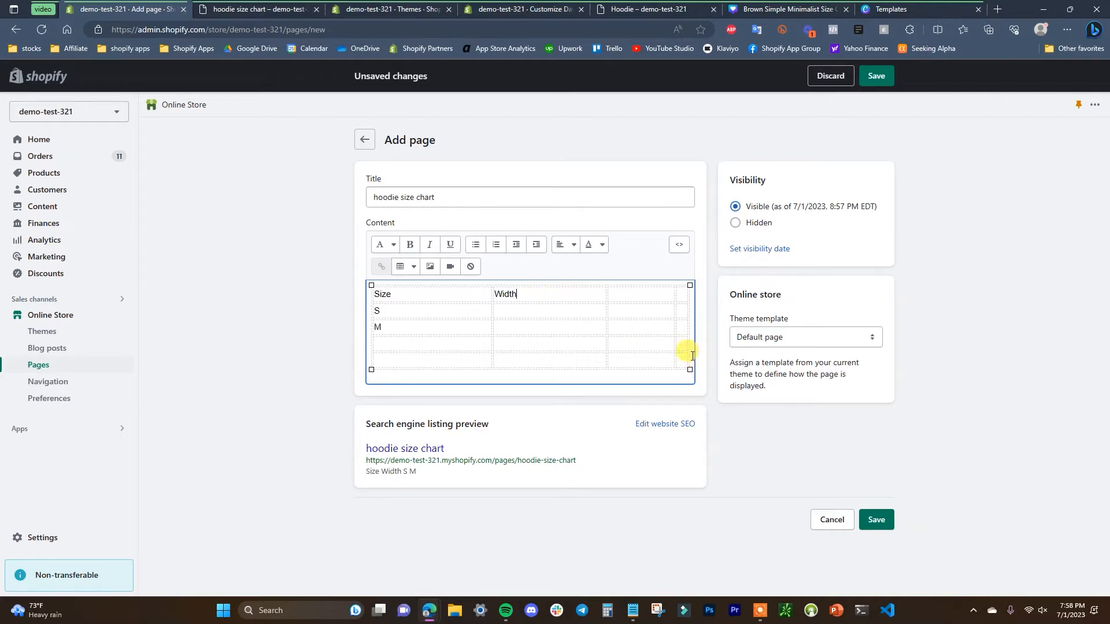
Step: Delete the whole table from the page content
{"action": "key", "text": "ctrl+a"}
{"action": "key", "text": "BackSpace"}
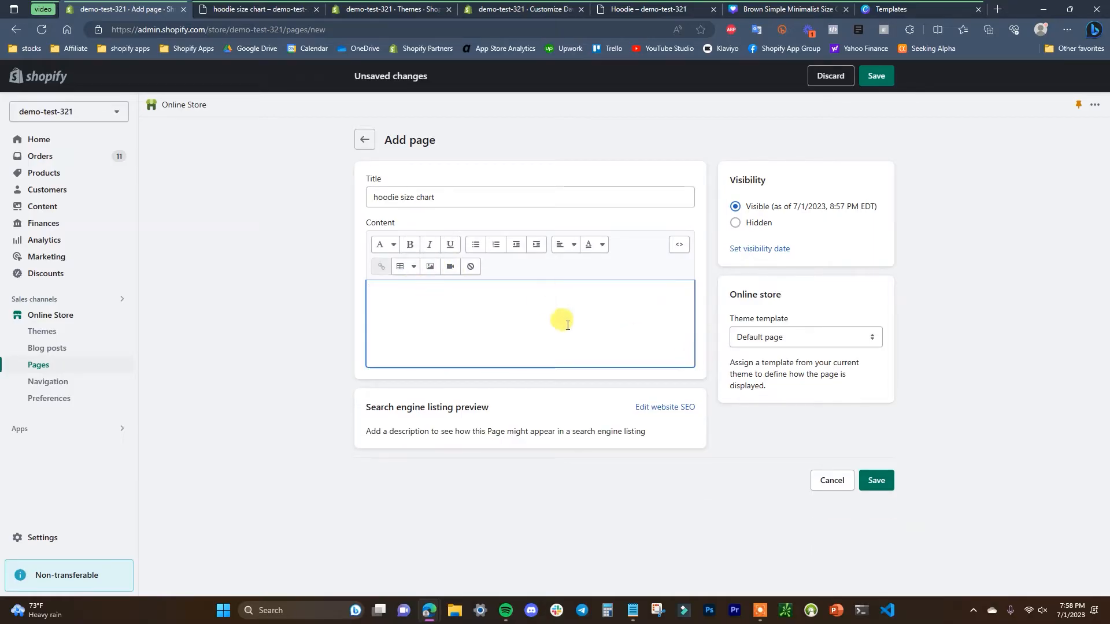
Step: Switch to Canva and browse the templates found for "basic size chart"
{"action": "left_click", "coordinate": [810, 6]}
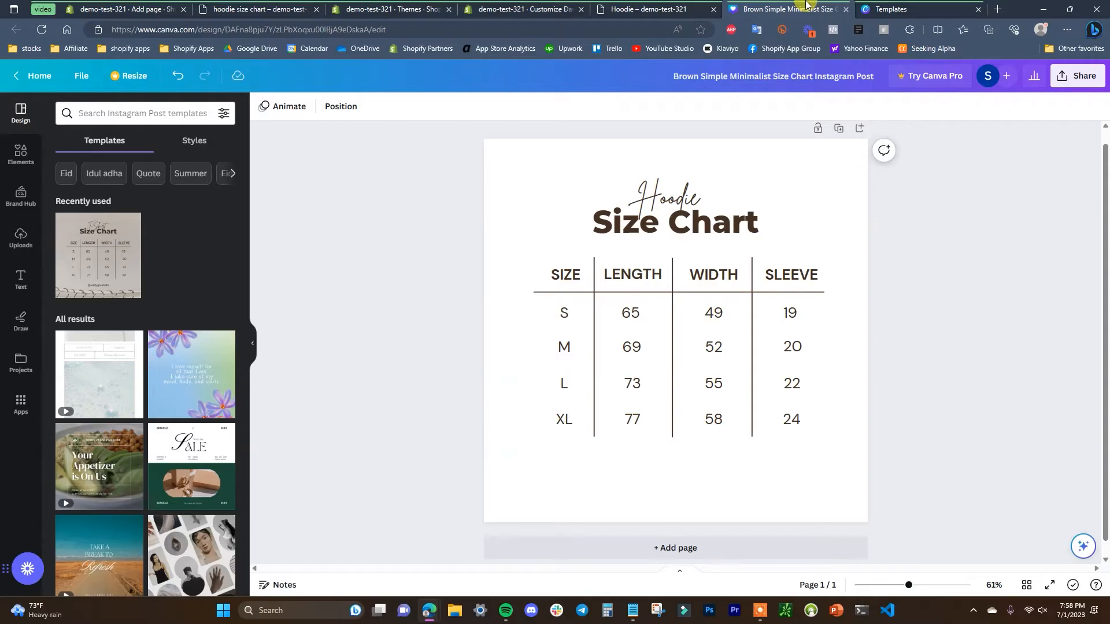
{"action": "left_click", "coordinate": [886, 8]}
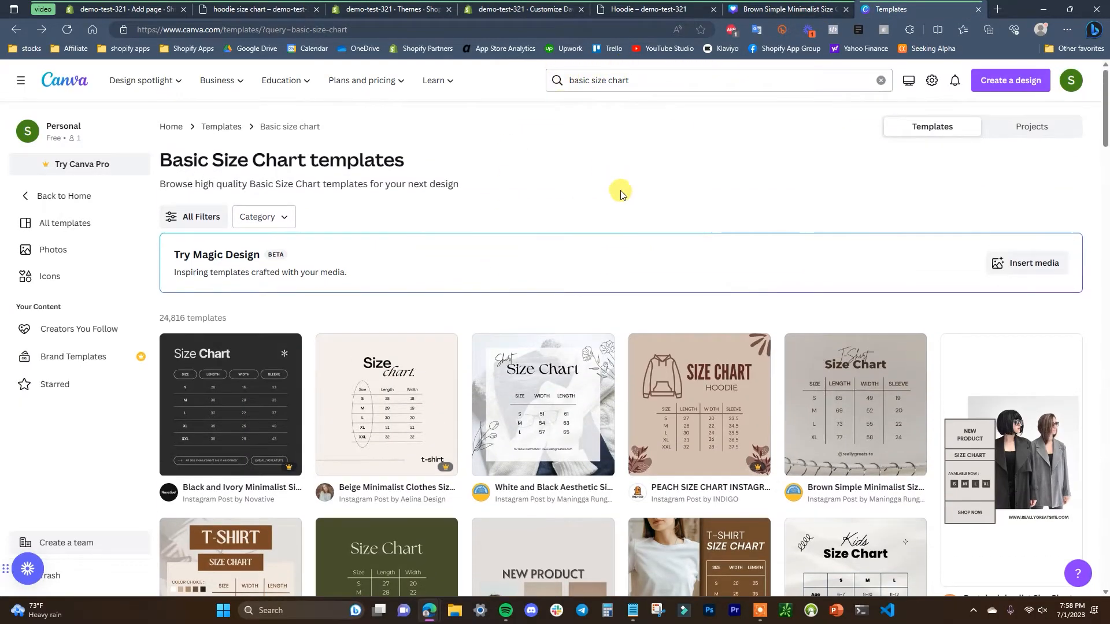
{"action": "scroll", "coordinate": [619, 190], "scroll_direction": "down", "scroll_amount": 3}
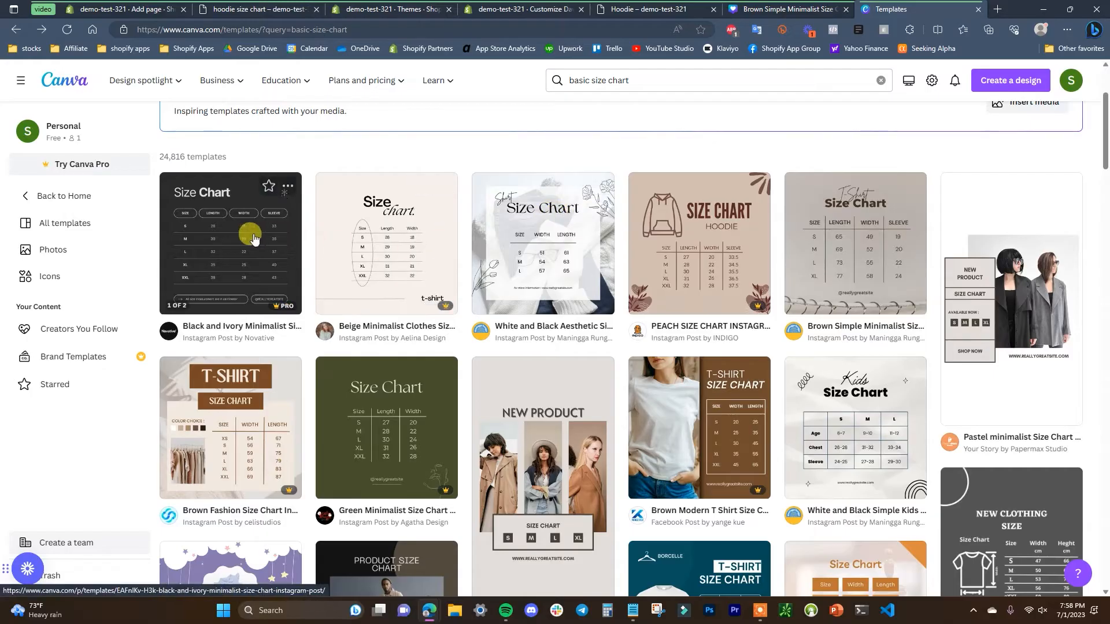
{"action": "scroll", "coordinate": [860, 332], "scroll_direction": "down", "scroll_amount": 15}
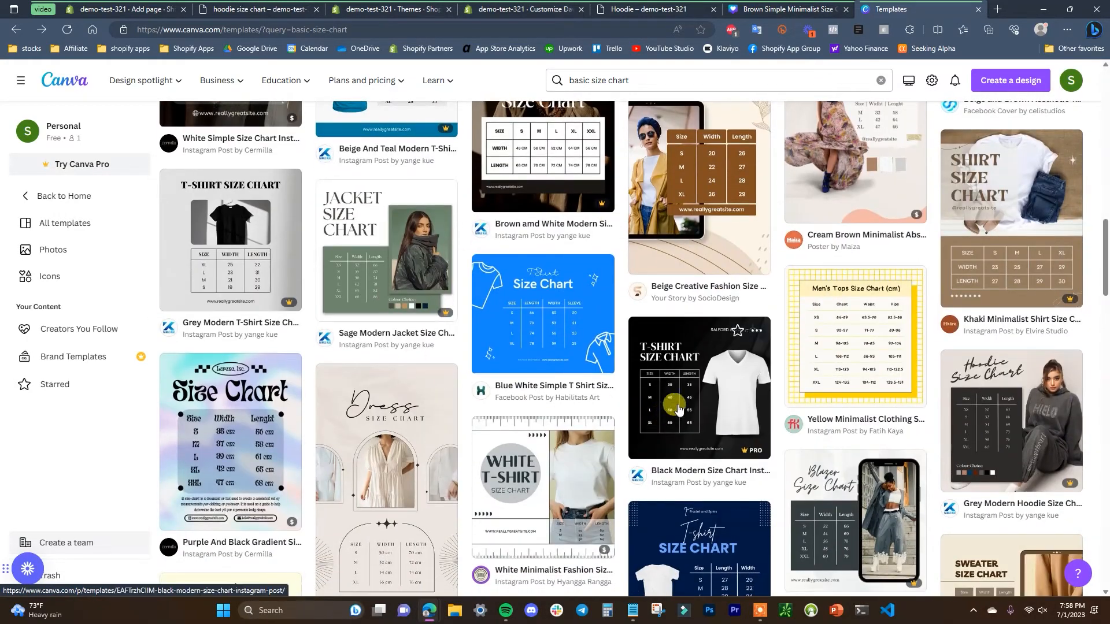
{"action": "scroll", "coordinate": [717, 405], "scroll_direction": "up", "scroll_amount": 5}
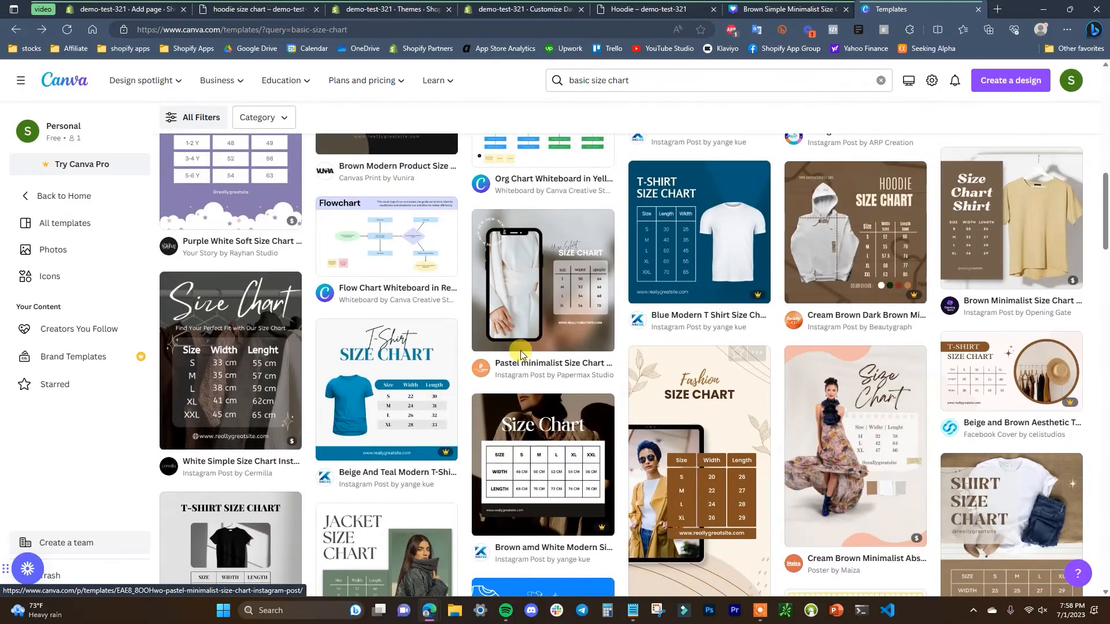
{"action": "scroll", "coordinate": [768, 379], "scroll_direction": "up", "scroll_amount": 8}
{"action": "scroll", "coordinate": [768, 378], "scroll_direction": "up", "scroll_amount": 3}
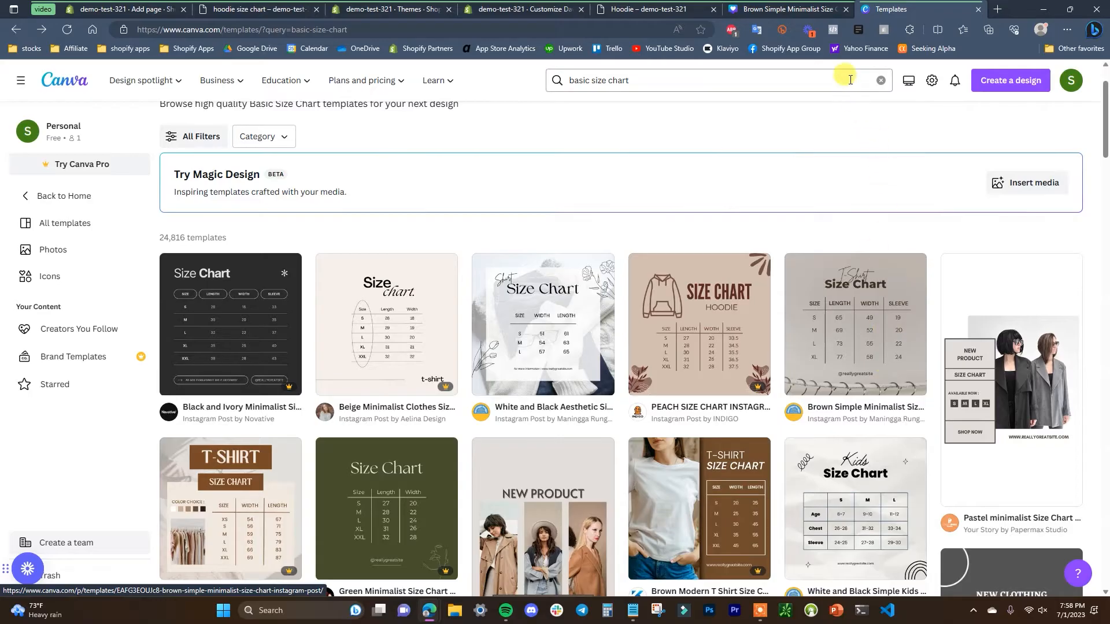
Step: Compare the Hoodie Size Chart design with the Brown Simple Minimalist template it is based on, ending on the design
{"action": "left_click", "coordinate": [799, 8]}
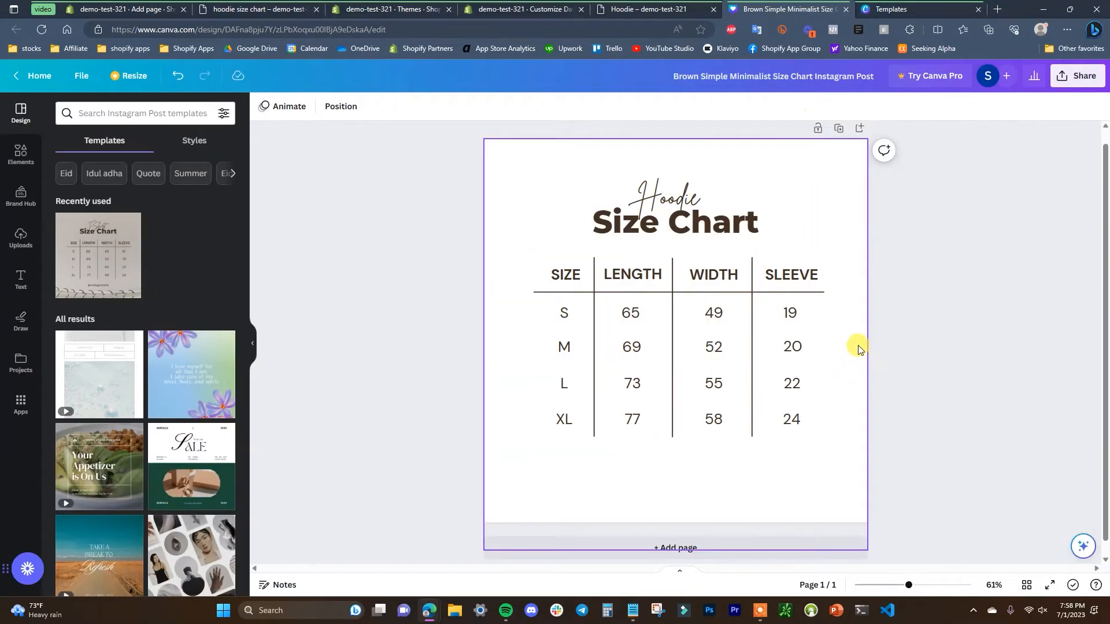
{"action": "left_click", "coordinate": [913, 8]}
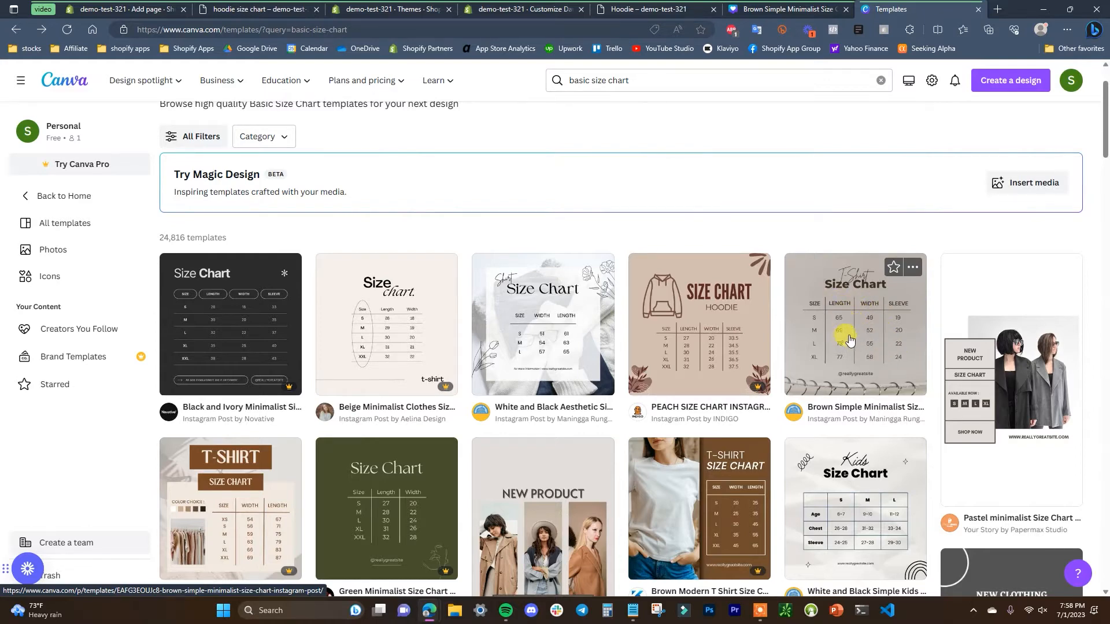
{"action": "left_click", "coordinate": [803, 8]}
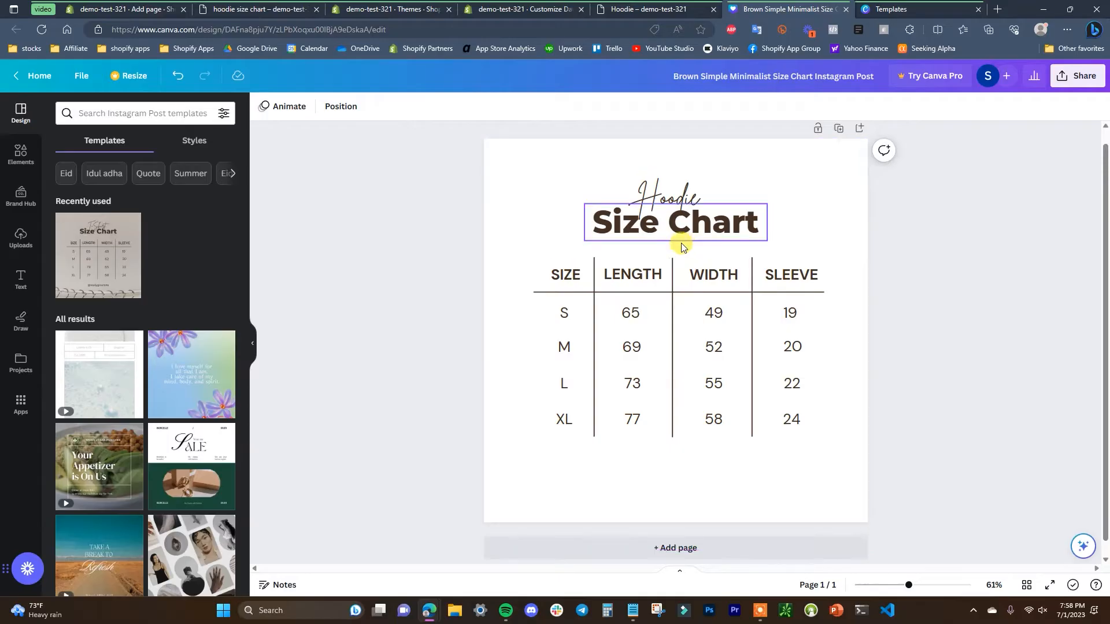
{"action": "left_click", "coordinate": [873, 4]}
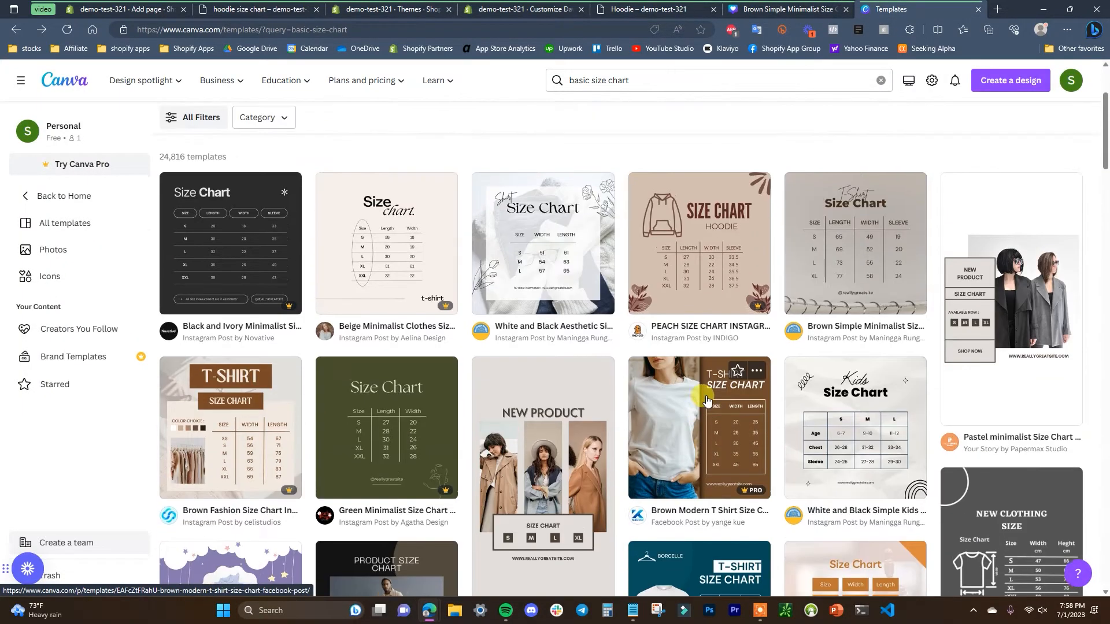
{"action": "key", "text": "ctrl+shift+Tab"}
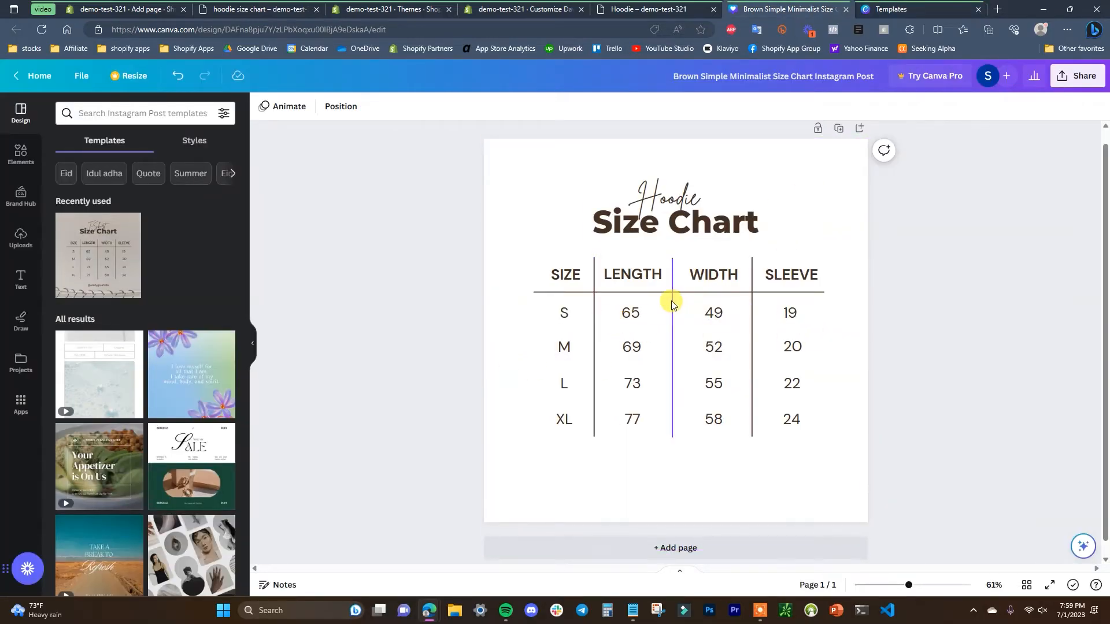
Step: Replace the script word Hoodie above the Size Chart title with Typer and nudge it slightly upward
{"action": "left_click", "coordinate": [682, 197]}
{"action": "left_click", "coordinate": [668, 202]}
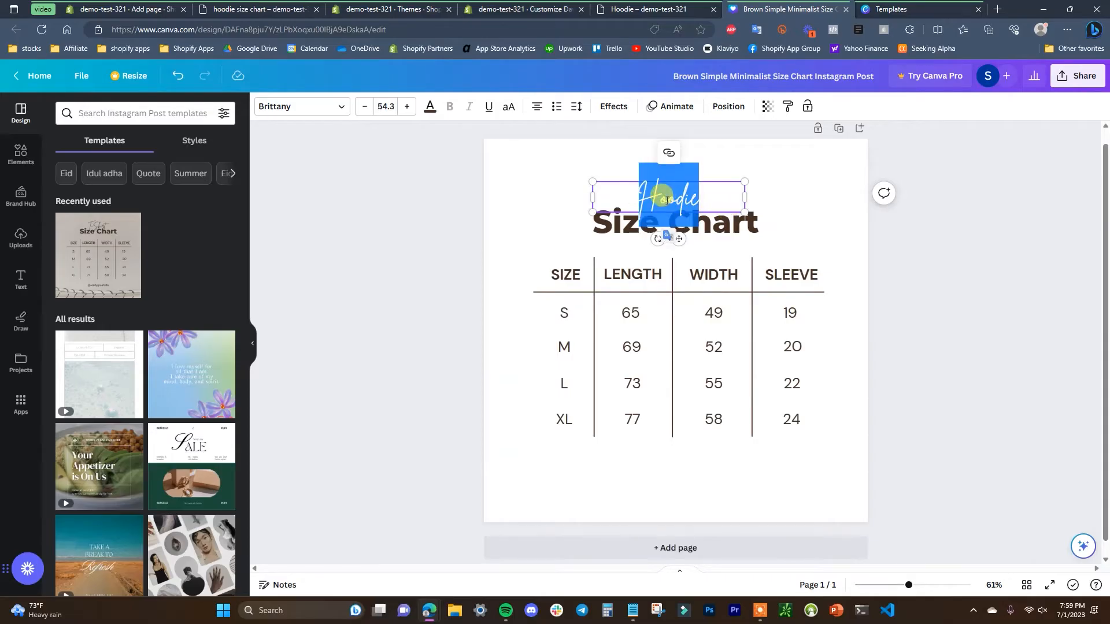
{"action": "type", "text": "Typer"}
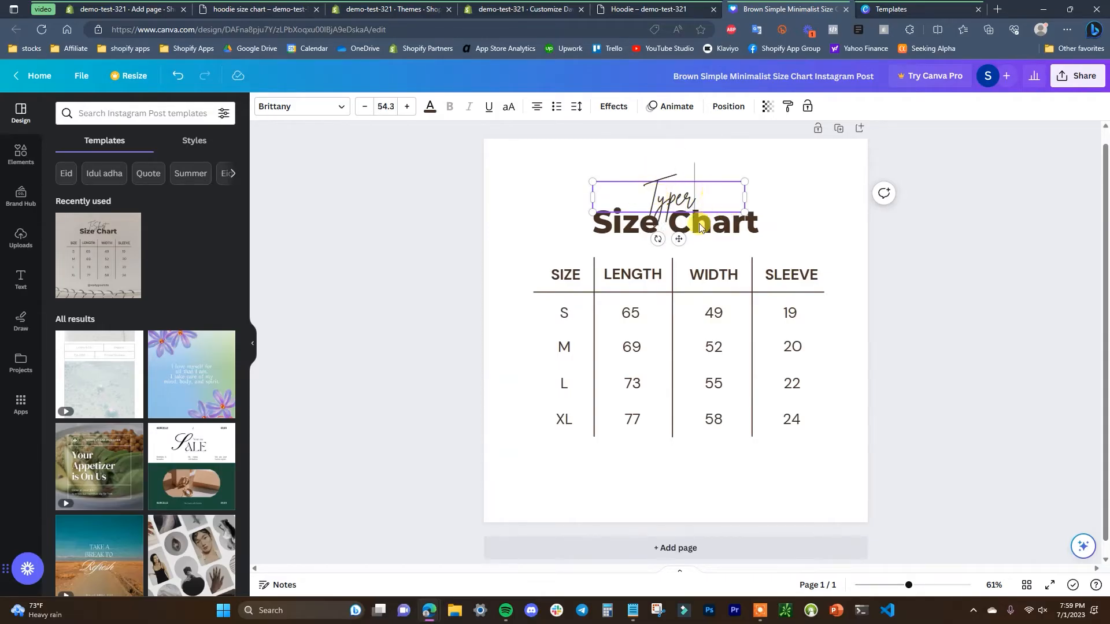
{"action": "mouse_move", "coordinate": [671, 234]}
{"action": "left_mouse_down"}
{"action": "mouse_move", "coordinate": [640, 250]}
{"action": "mouse_move", "coordinate": [672, 236]}
{"action": "left_mouse_up"}
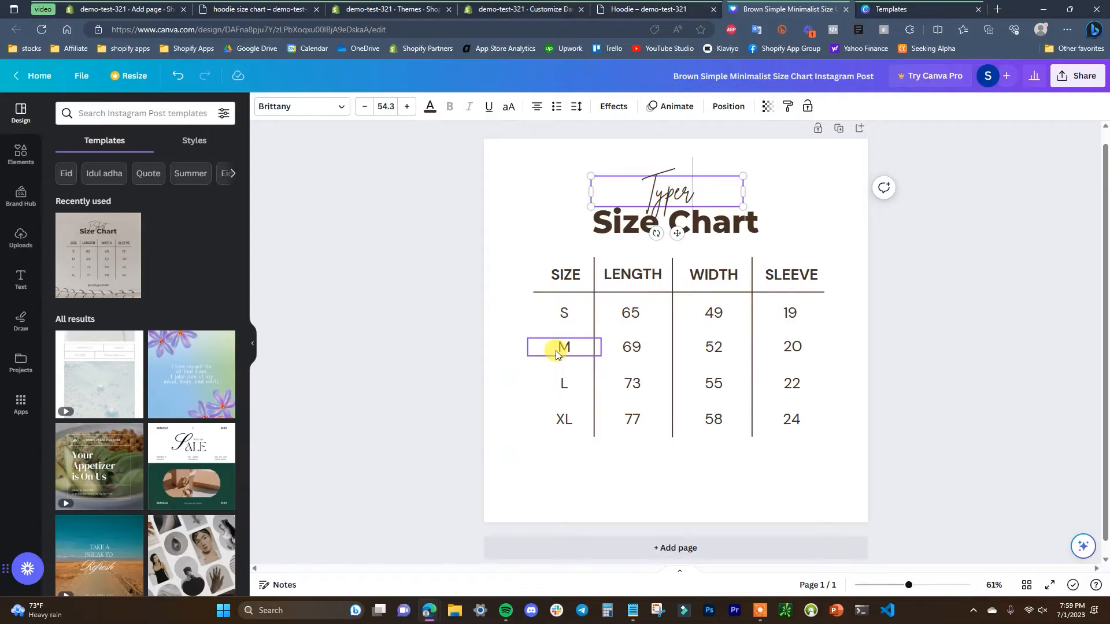
Step: Switch to the Shopify page editor, upload and insert the Hoodie Size Chart image at Product image (480px) size, and save the page
{"action": "left_click", "coordinate": [144, 9]}
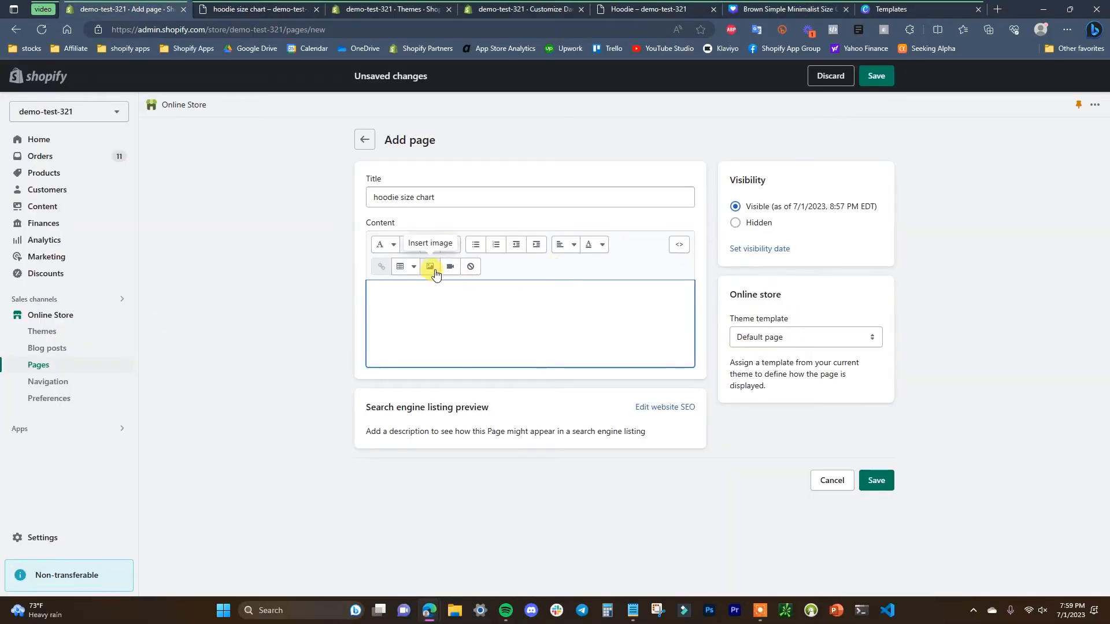
{"action": "left_click", "coordinate": [429, 267]}
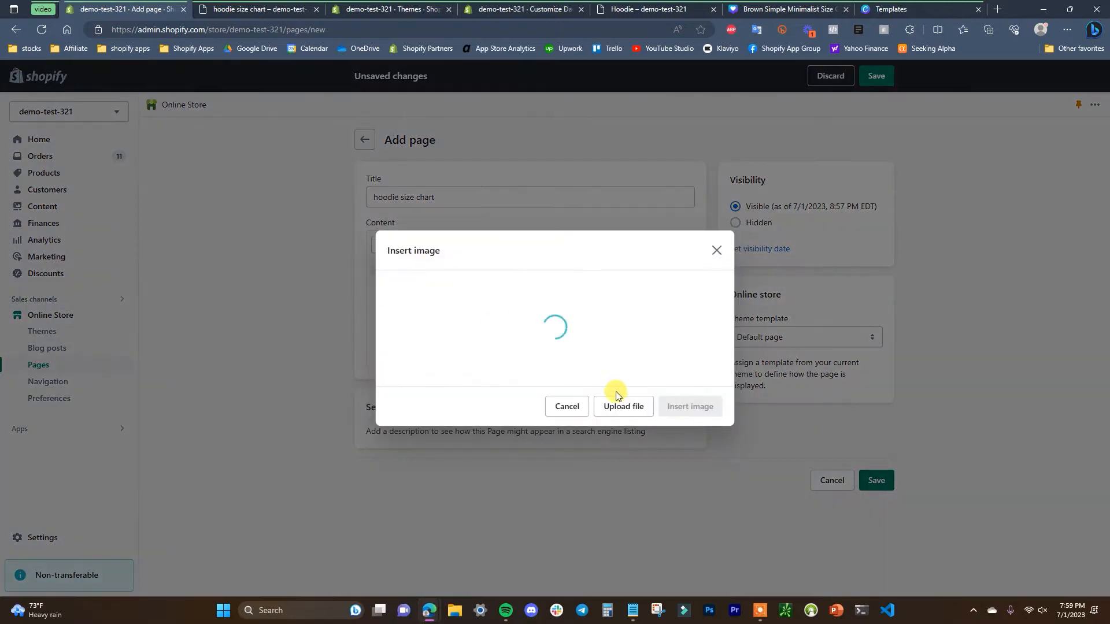
{"action": "left_click", "coordinate": [635, 405]}
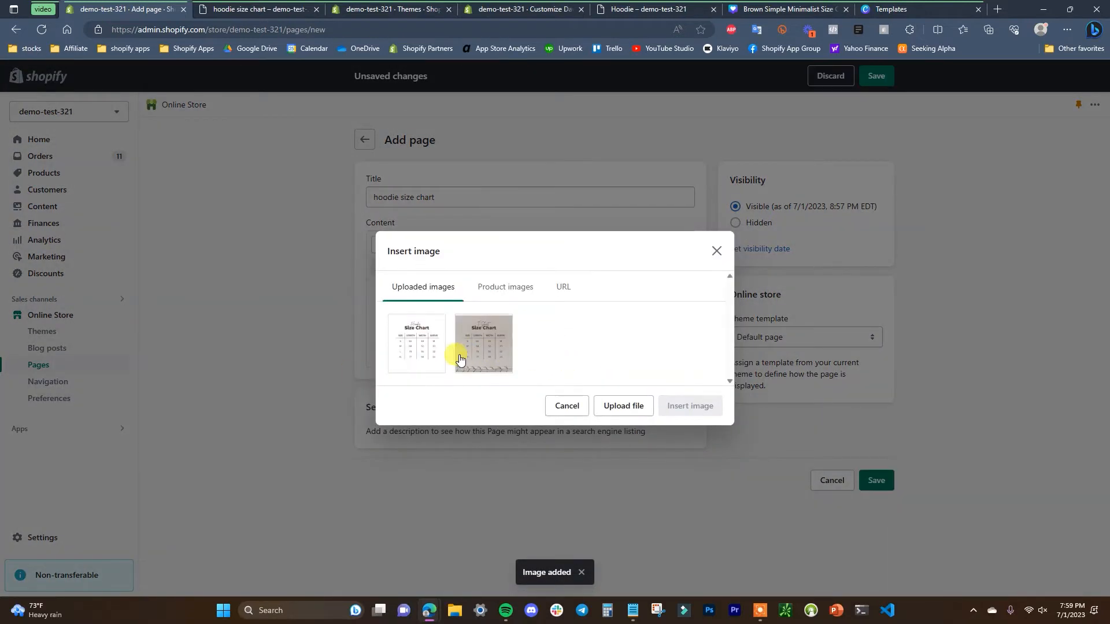
{"action": "left_click", "coordinate": [430, 351]}
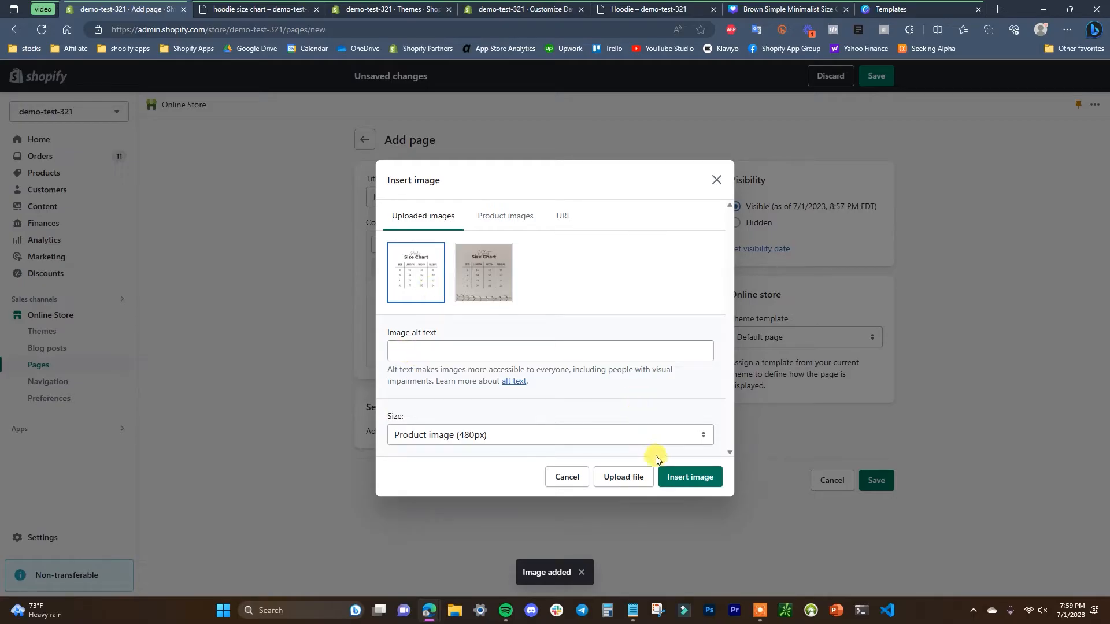
{"action": "left_click", "coordinate": [688, 477]}
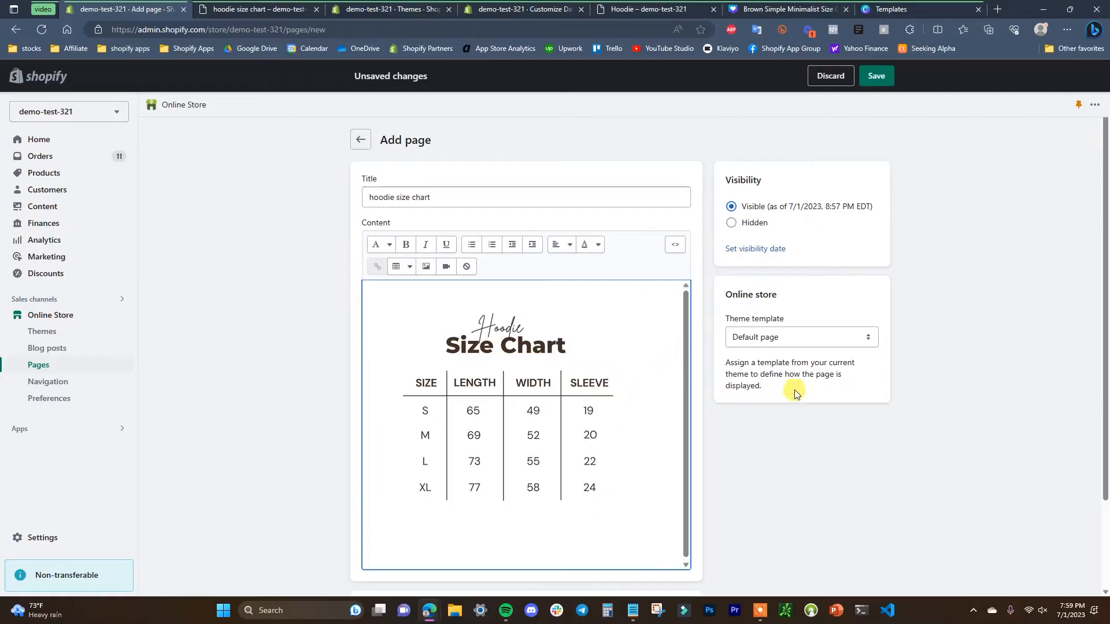
{"action": "left_click", "coordinate": [890, 79]}
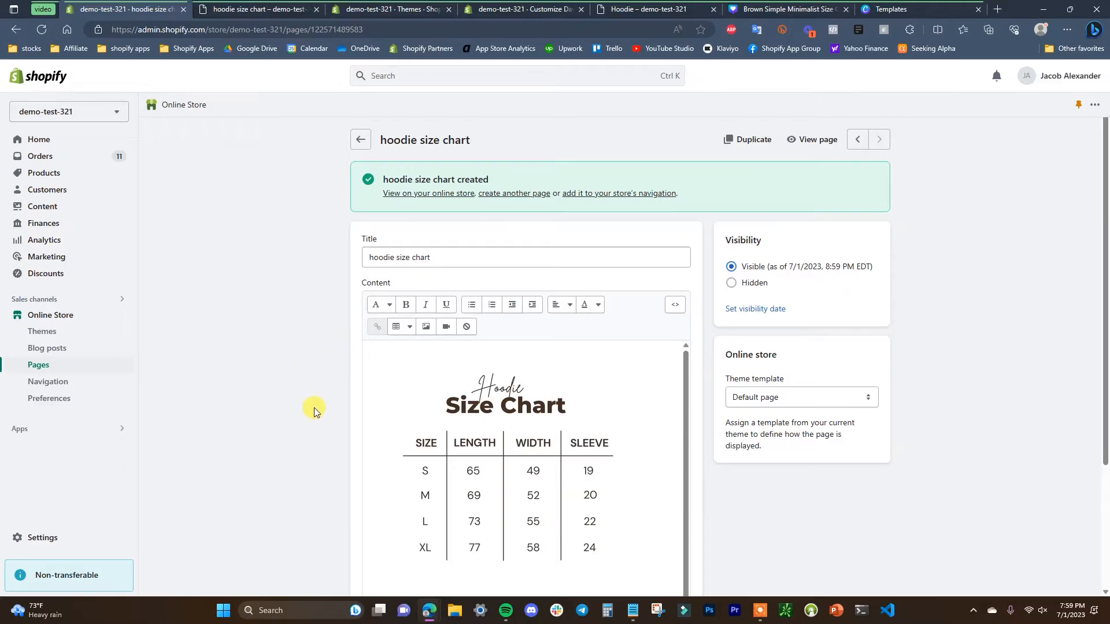
Step: Start a new product metafield definition in the store's custom data settings and name it Size Chart
{"action": "left_click", "coordinate": [29, 537]}
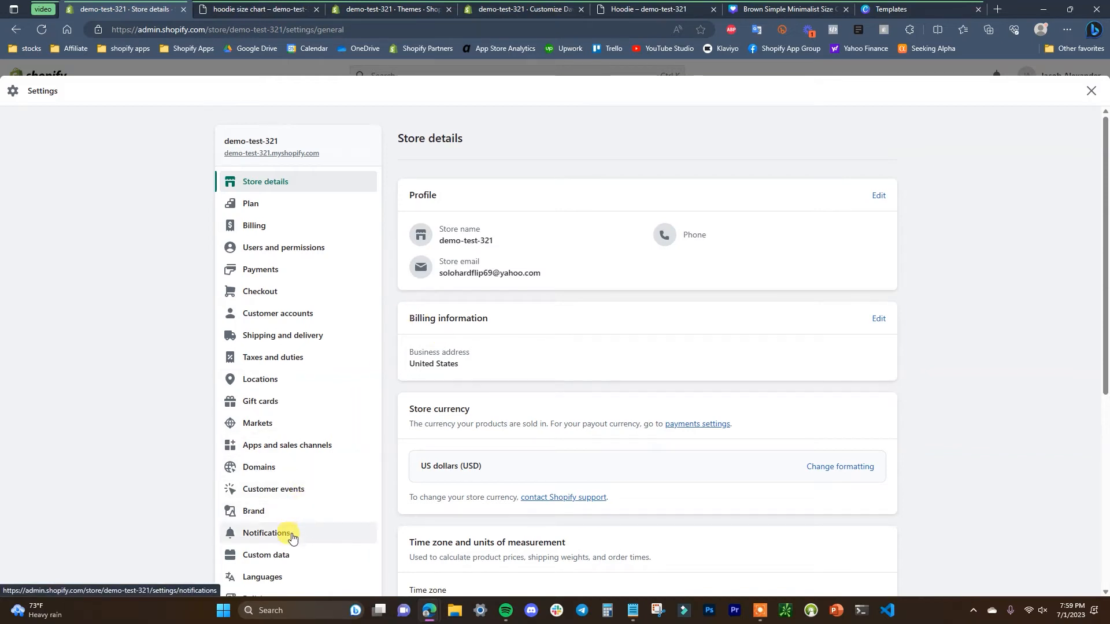
{"action": "left_click", "coordinate": [280, 554]}
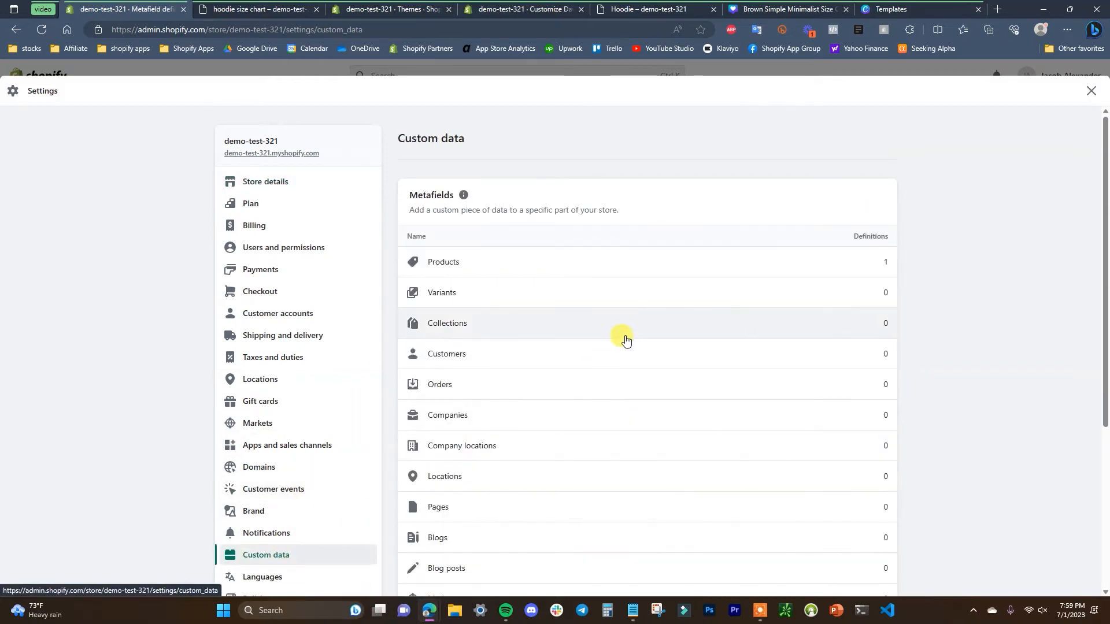
{"action": "left_click", "coordinate": [536, 273]}
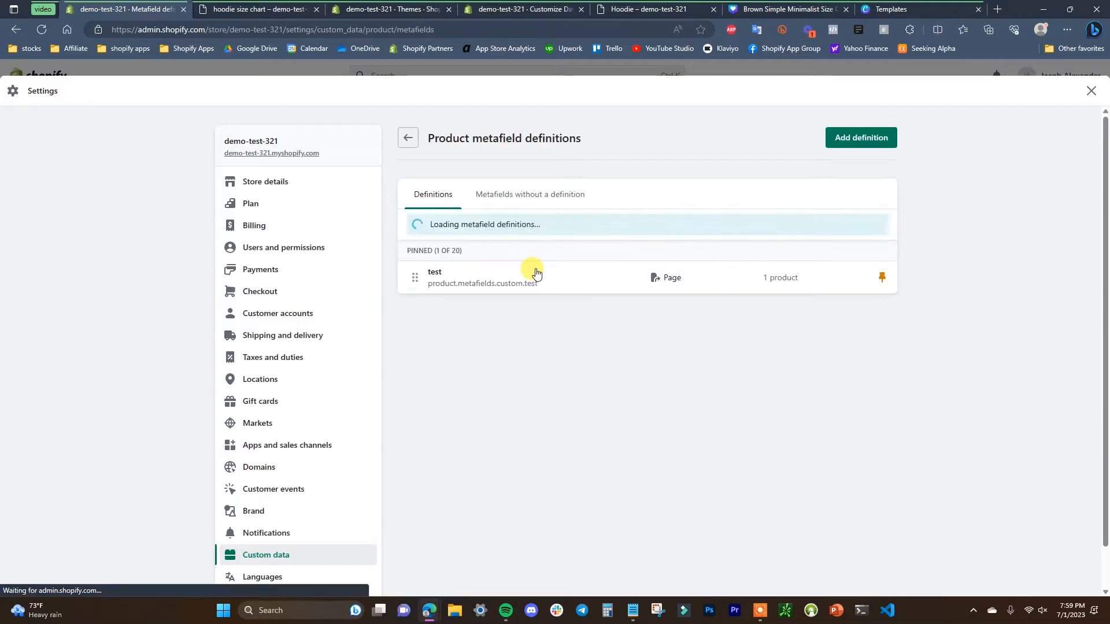
{"action": "left_click", "coordinate": [860, 139]}
{"action": "left_click", "coordinate": [587, 217]}
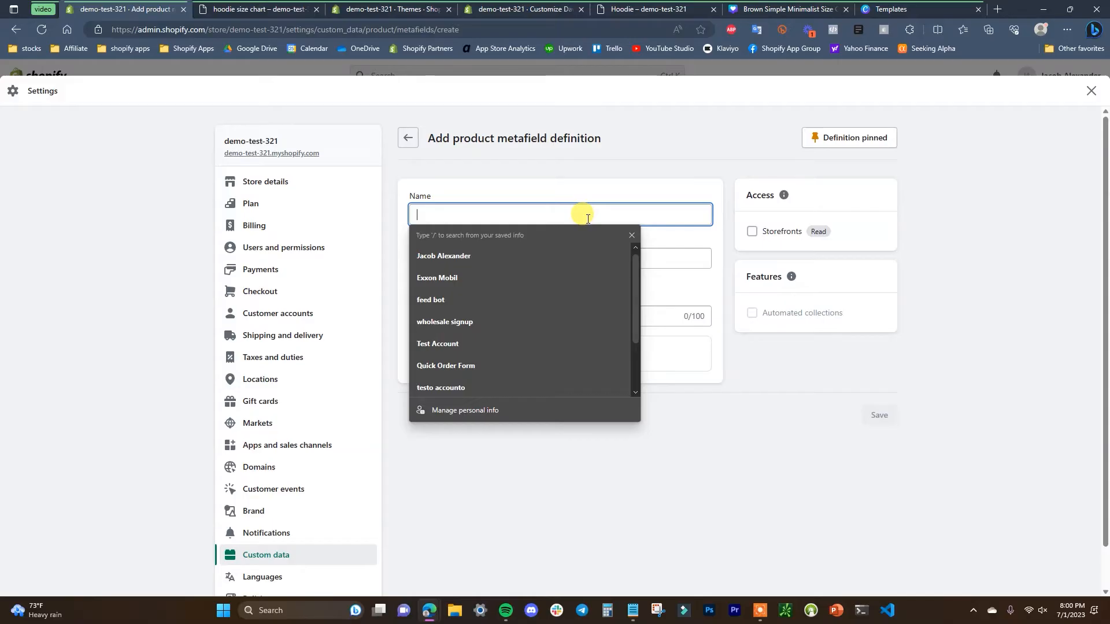
{"action": "type", "text": "Size Chart"}
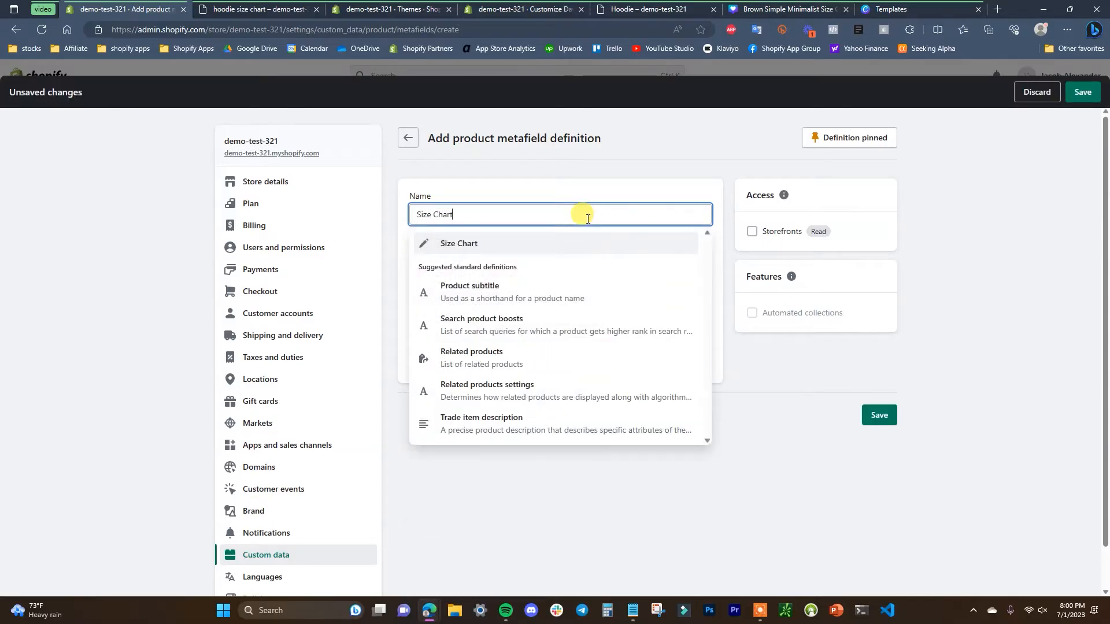
{"action": "key", "text": "Return"}
Step: Set the Size Chart metafield's type to Page, save the definition and leave the settings
{"action": "left_click", "coordinate": [552, 357]}
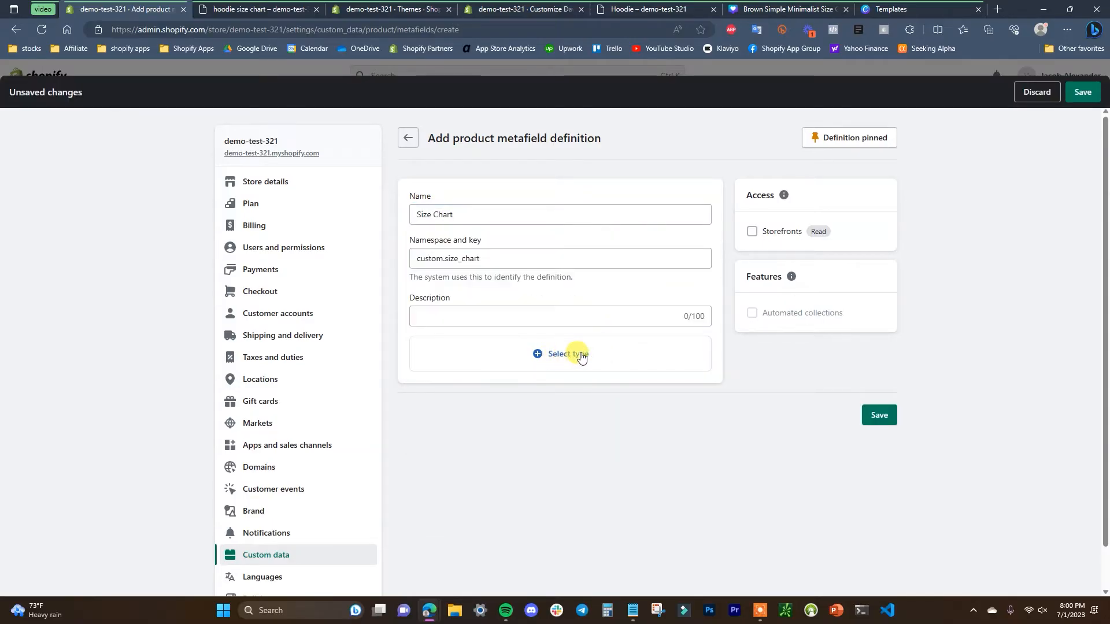
{"action": "left_click_drag", "start_coordinate": [707, 164], "coordinate": [697, 281]}
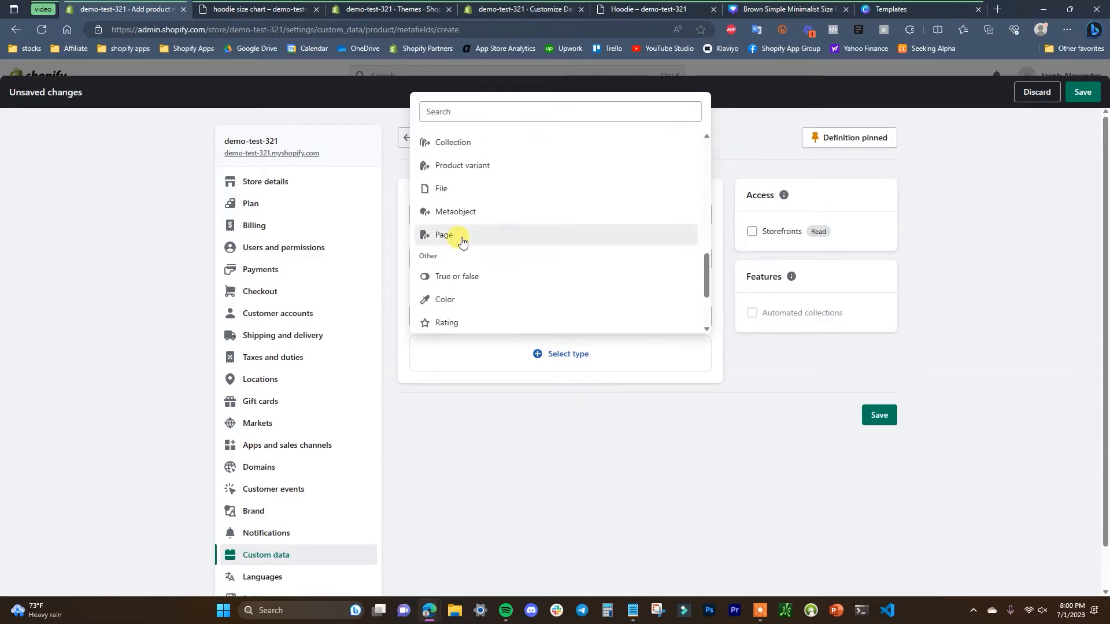
{"action": "left_click", "coordinate": [461, 241]}
{"action": "left_click", "coordinate": [873, 461]}
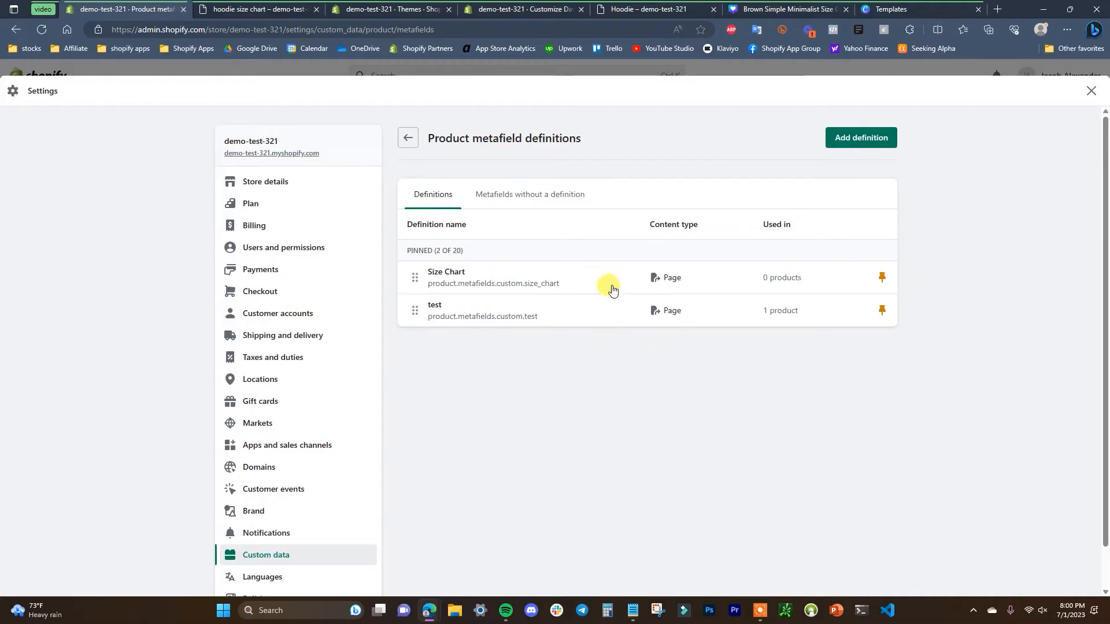
{"action": "left_click", "coordinate": [1091, 91]}
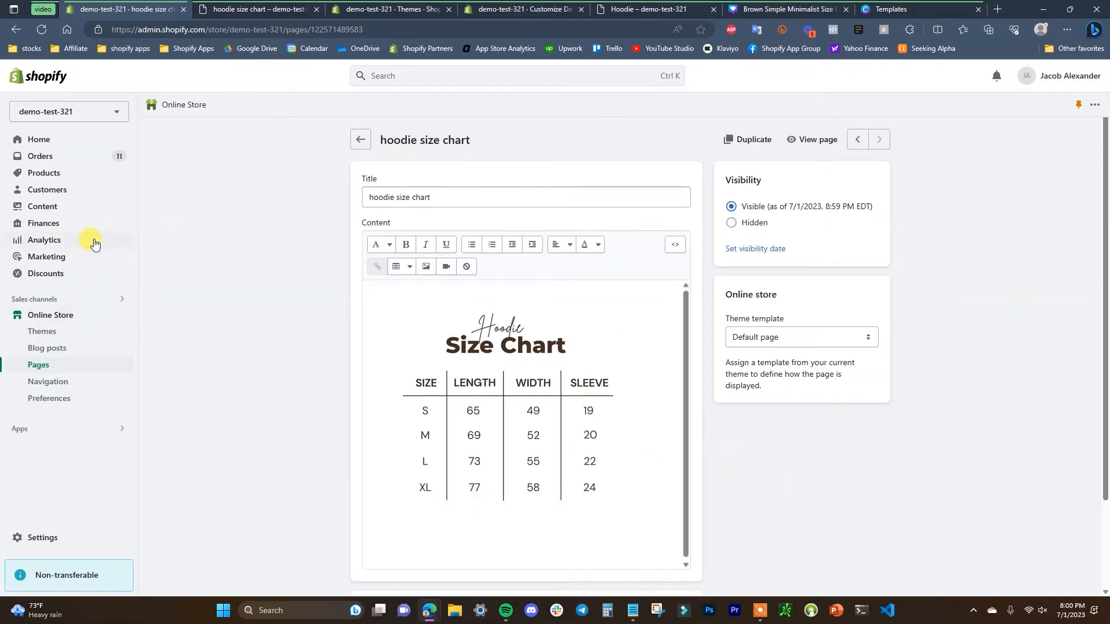
Step: Assign the hoodie size chart page to the Hoodie product's Size Chart metafield and save the product
{"action": "left_click", "coordinate": [81, 176]}
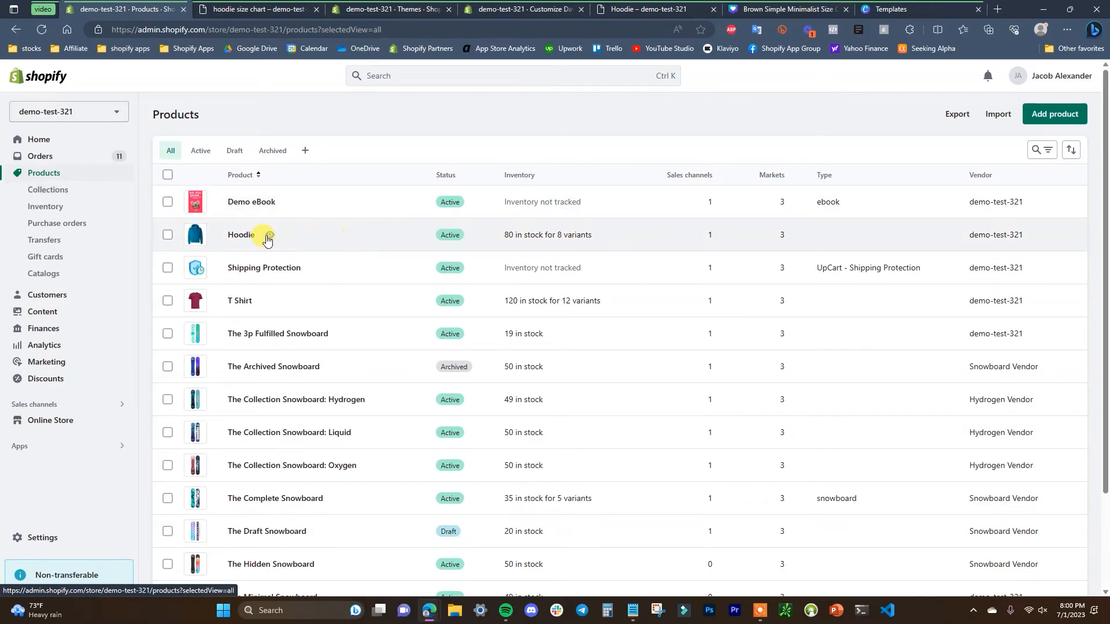
{"action": "left_click", "coordinate": [240, 235]}
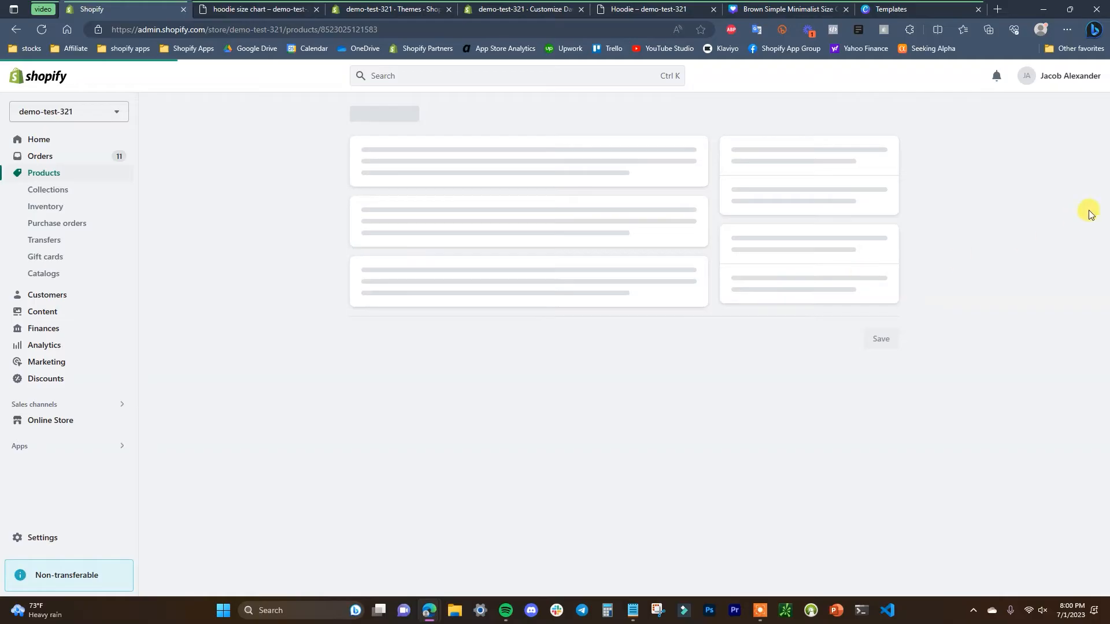
{"action": "left_click_drag", "start_coordinate": [1106, 139], "coordinate": [1105, 492]}
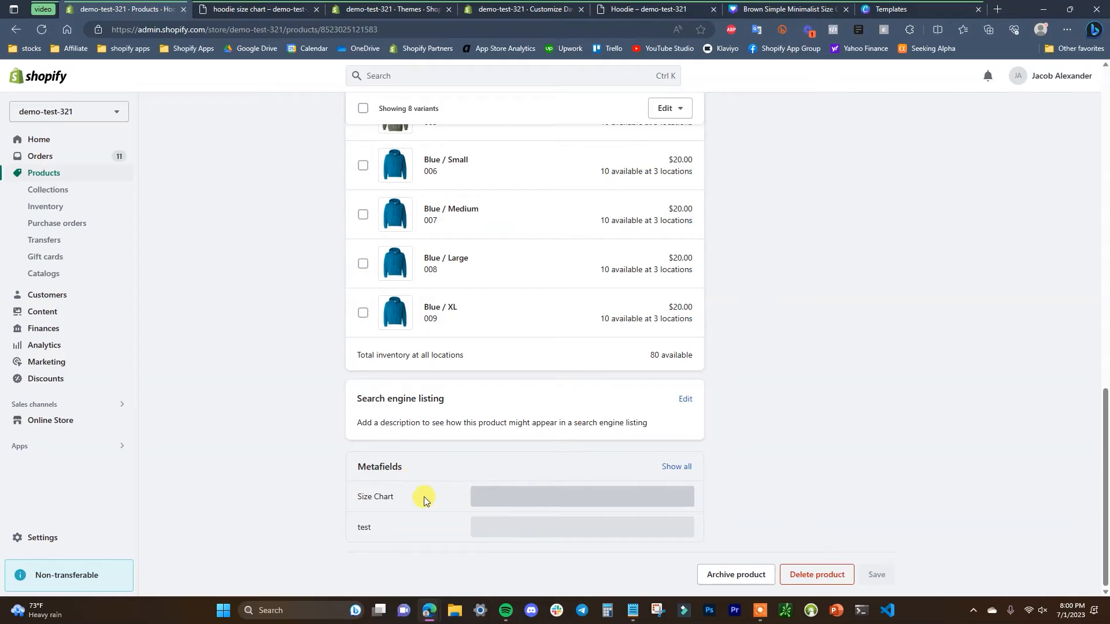
{"action": "left_click", "coordinate": [489, 500]}
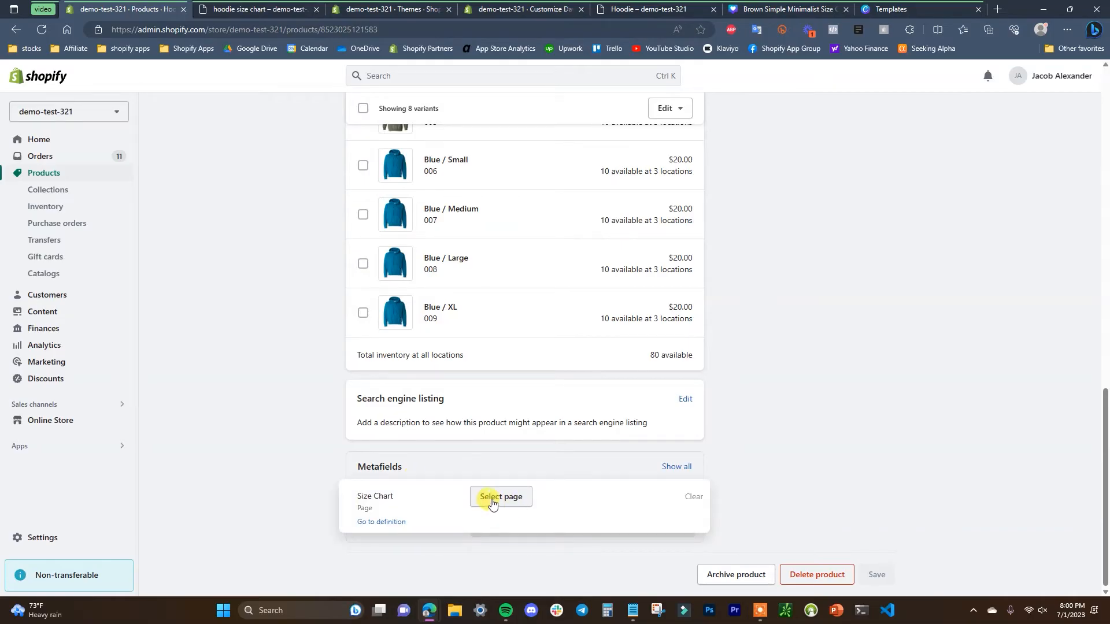
{"action": "left_click", "coordinate": [492, 501]}
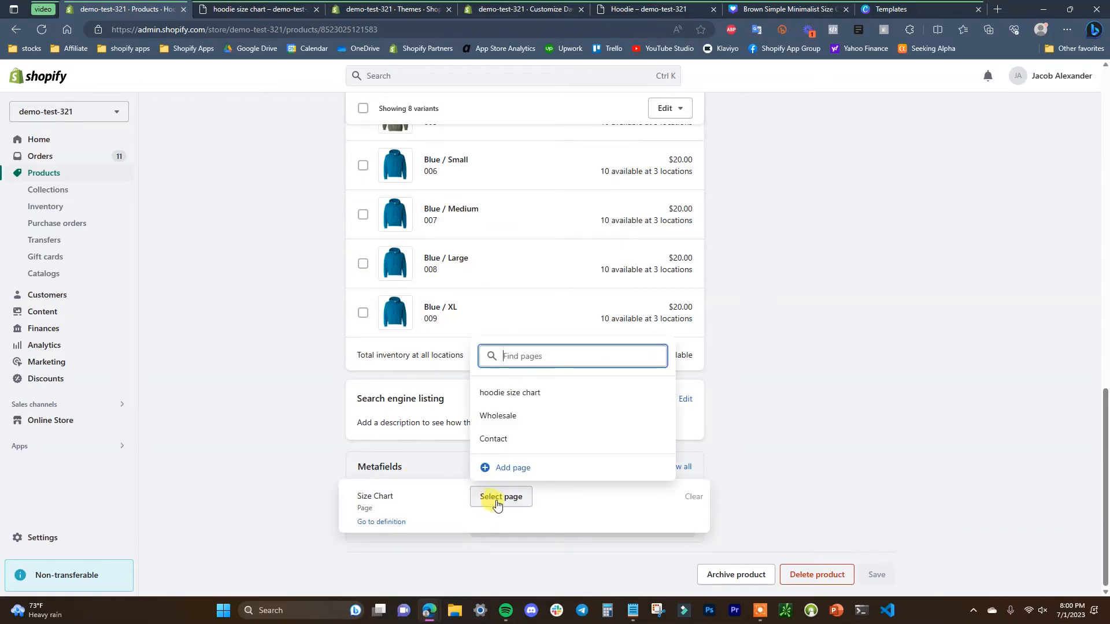
{"action": "left_click", "coordinate": [532, 395]}
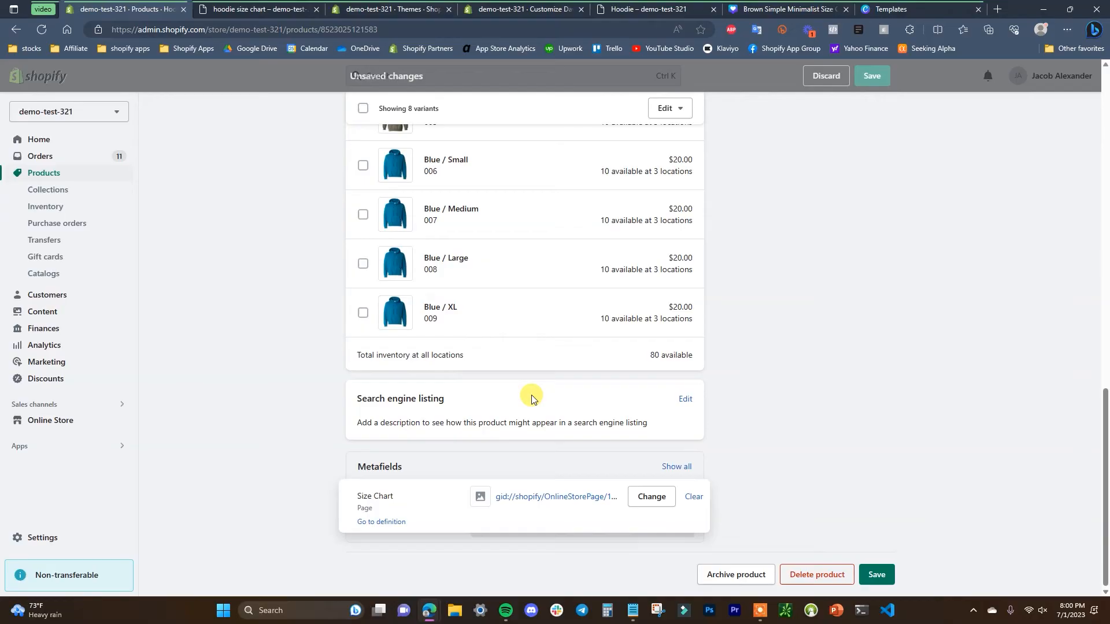
{"action": "left_click", "coordinate": [876, 574]}
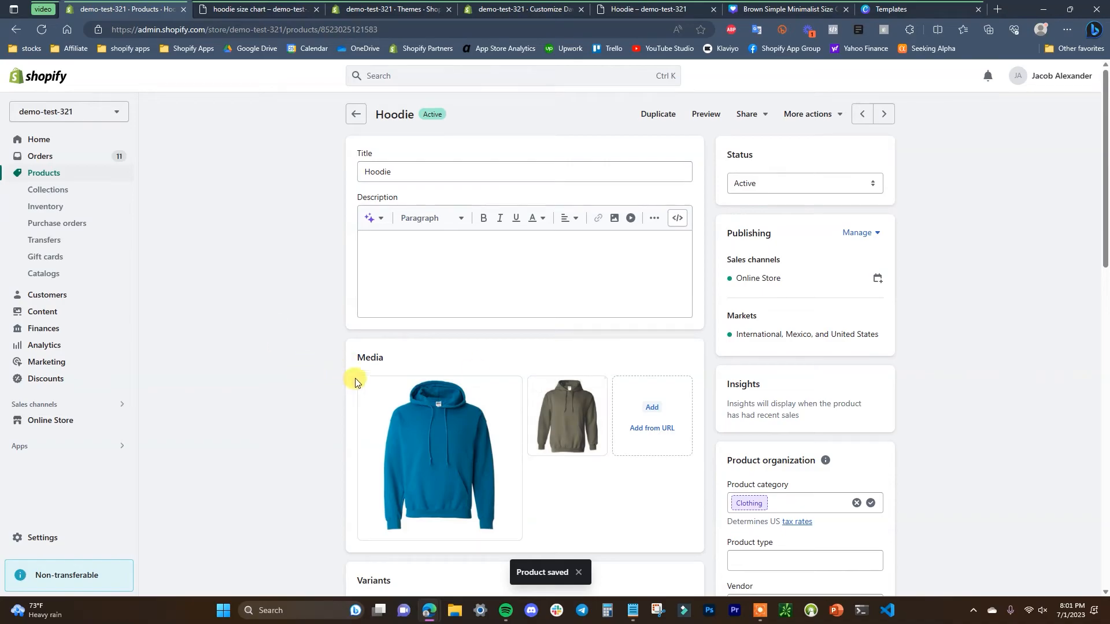
Step: Open the current Dawn theme for customization, closing the old size chart preview and the previous theme editor
{"action": "mouse_move", "coordinate": [364, 406]}
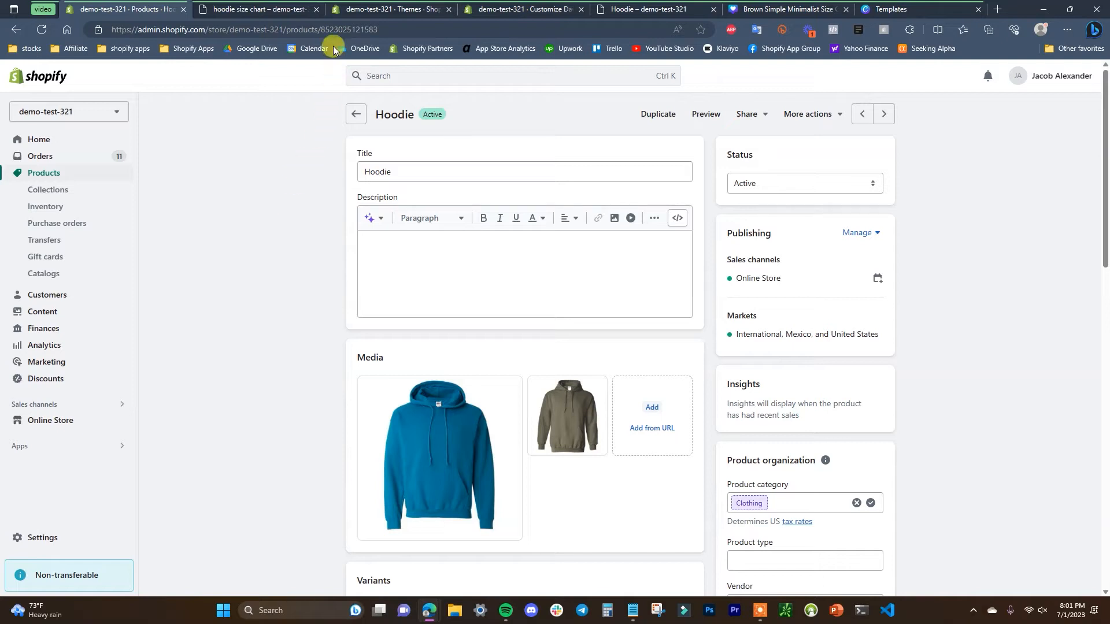
{"action": "middle_click", "coordinate": [258, 9]}
{"action": "left_click", "coordinate": [262, 9]}
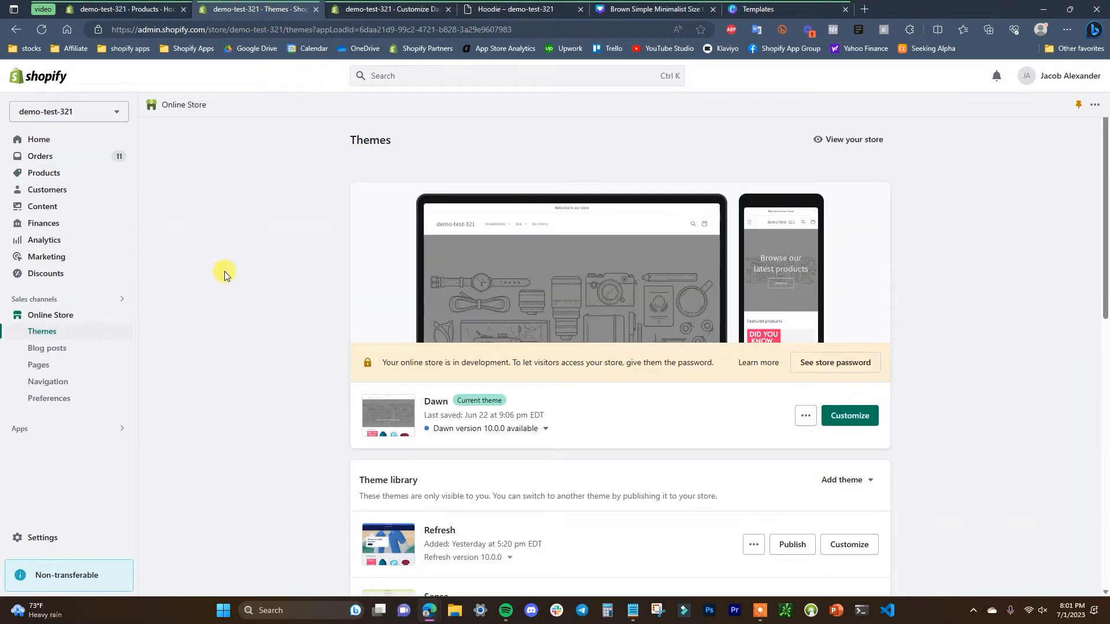
{"action": "left_click", "coordinate": [842, 418]}
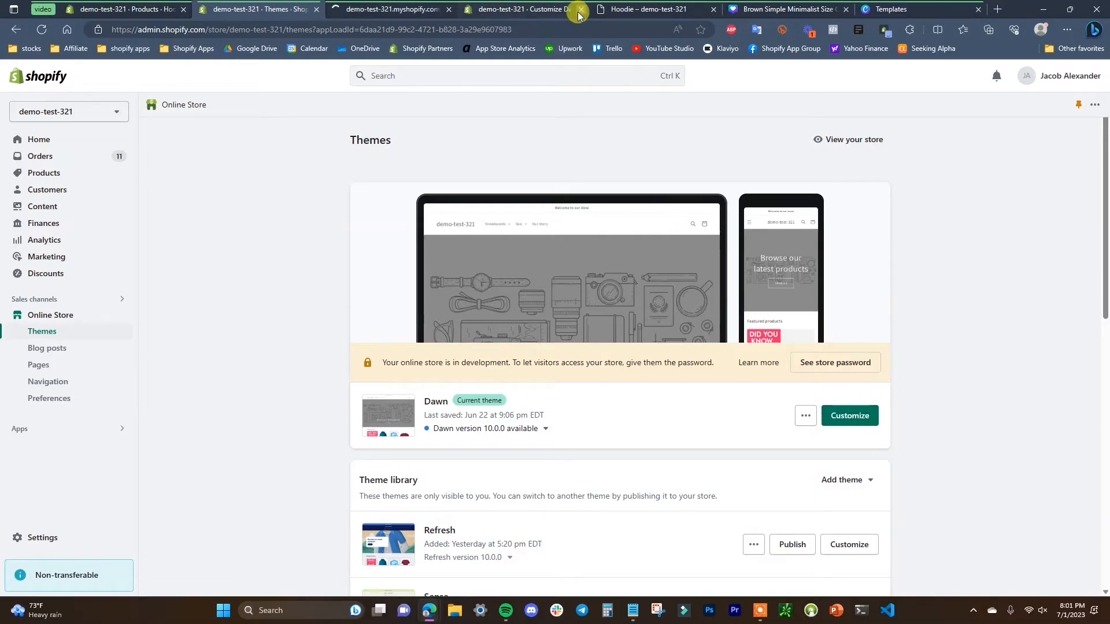
{"action": "left_click", "coordinate": [466, 5]}
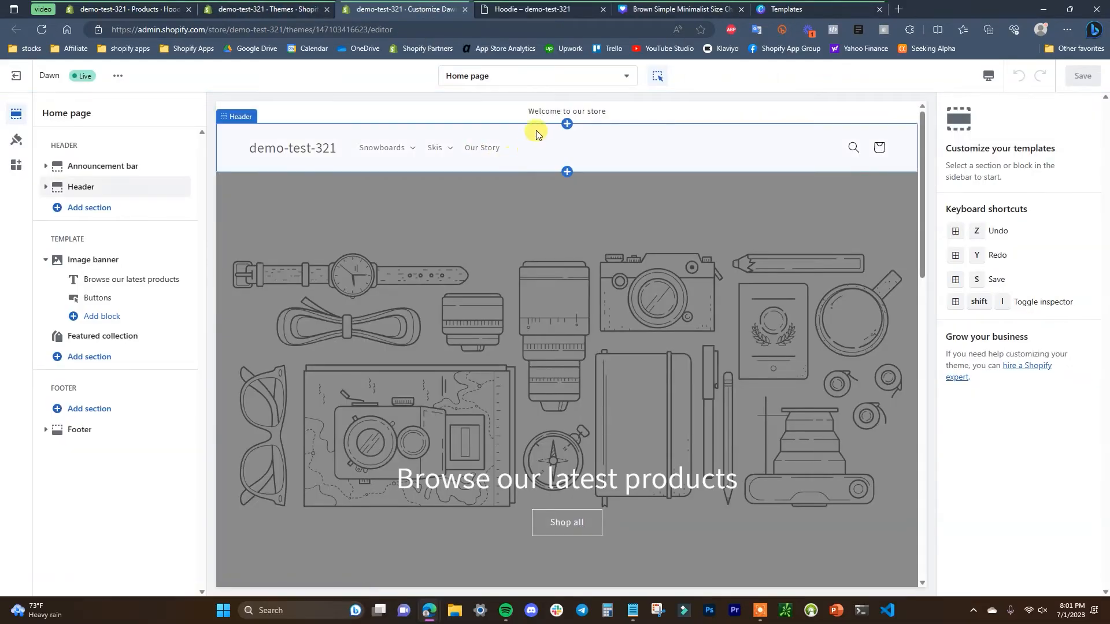
Step: Show the Default product template in the theme editor with the Hoodie product as its preview
{"action": "left_click", "coordinate": [606, 77]}
{"action": "left_click", "coordinate": [570, 166]}
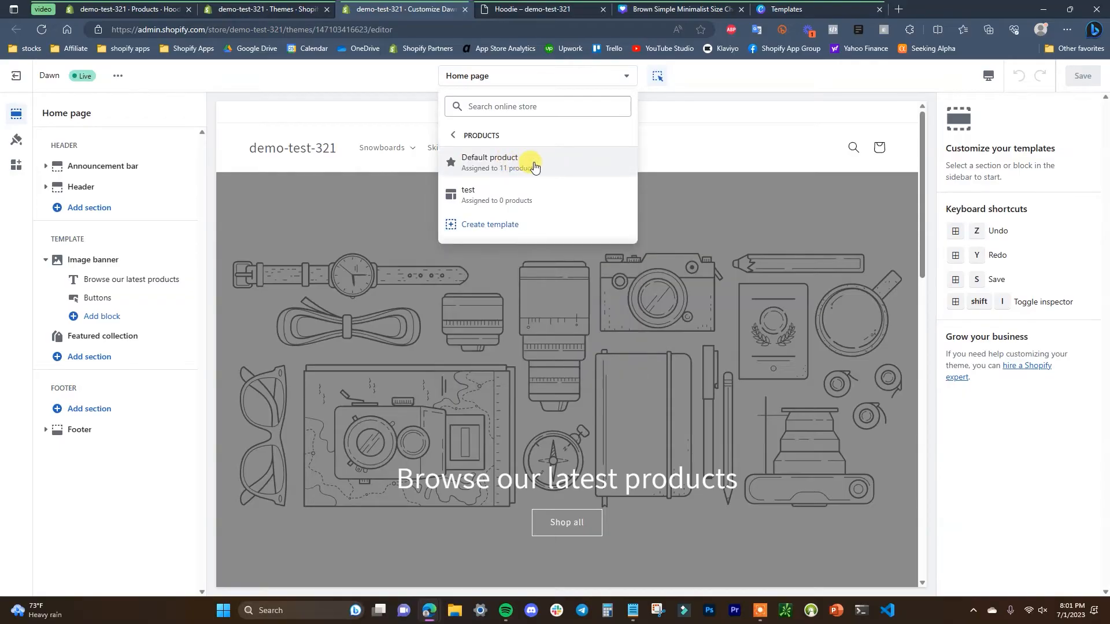
{"action": "left_click", "coordinate": [535, 167]}
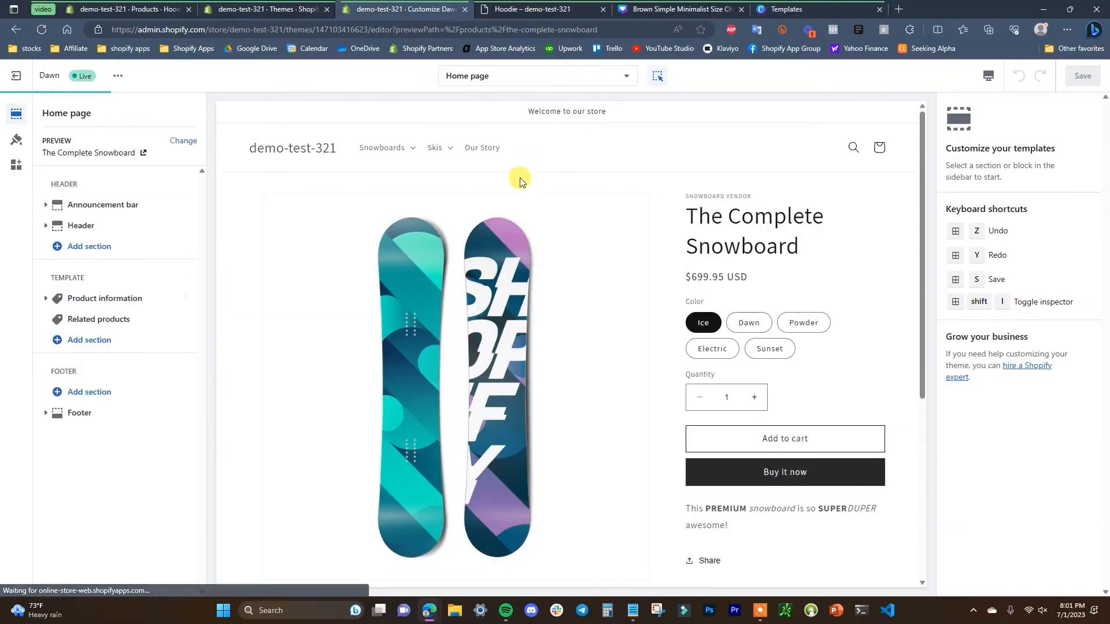
{"action": "left_click", "coordinate": [180, 149]}
{"action": "left_click", "coordinate": [1003, 203]}
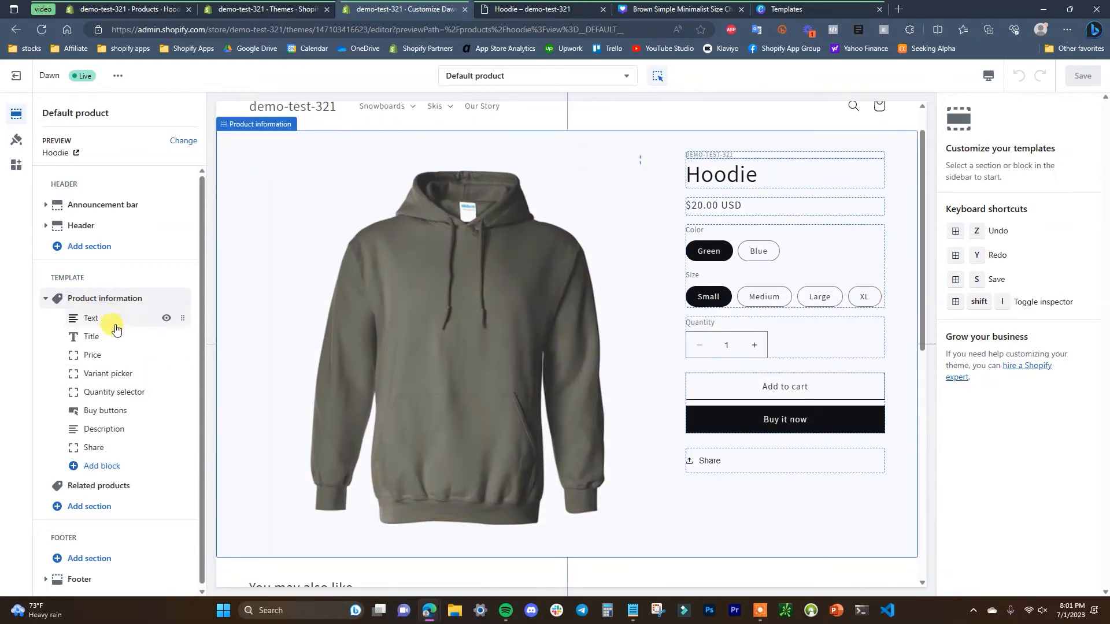
Step: Add a Collapsible row block to Product information and place it between Buy buttons and Description
{"action": "left_click", "coordinate": [106, 466]}
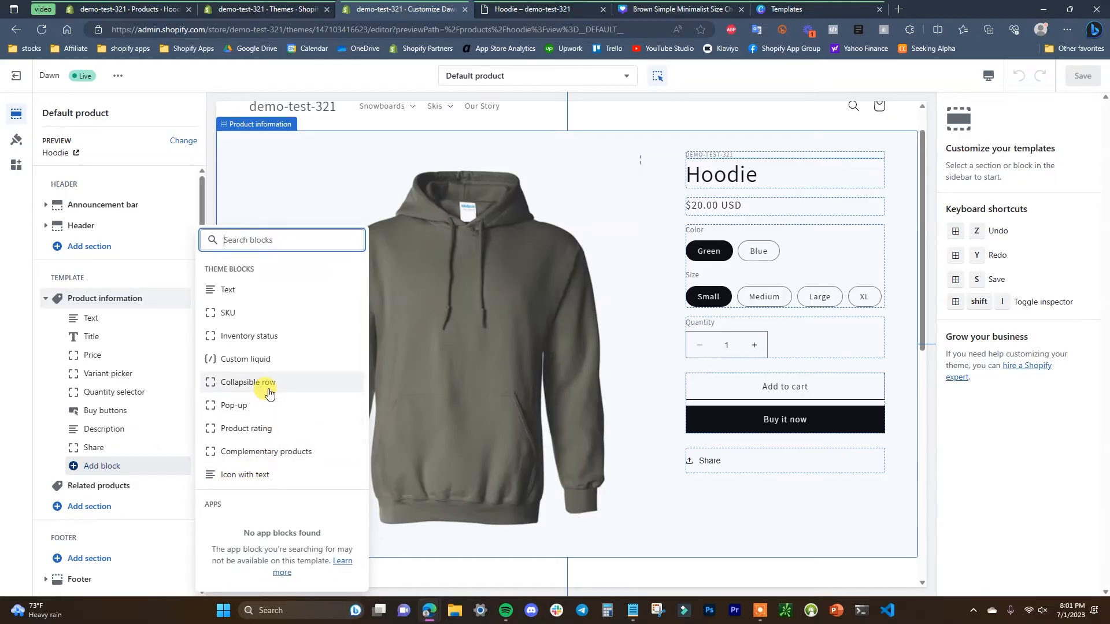
{"action": "left_click", "coordinate": [269, 391]}
{"action": "left_click_drag", "start_coordinate": [182, 447], "coordinate": [181, 409]}
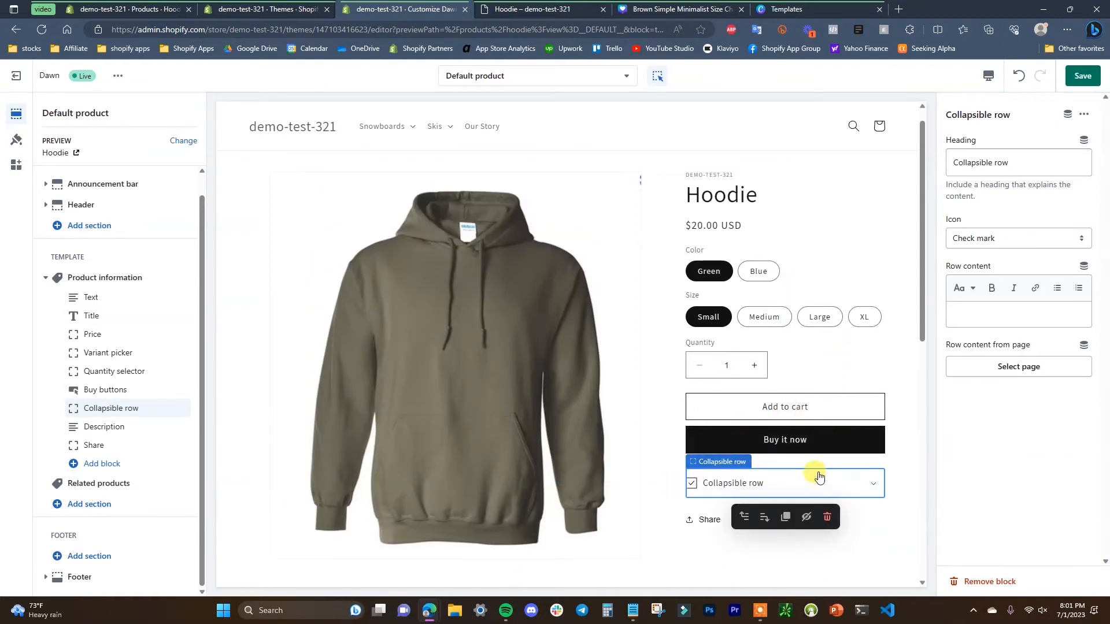
Step: Set the collapsible row's icon to Ruler and connect its page content to the Size Chart metafield
{"action": "left_click", "coordinate": [1067, 239]}
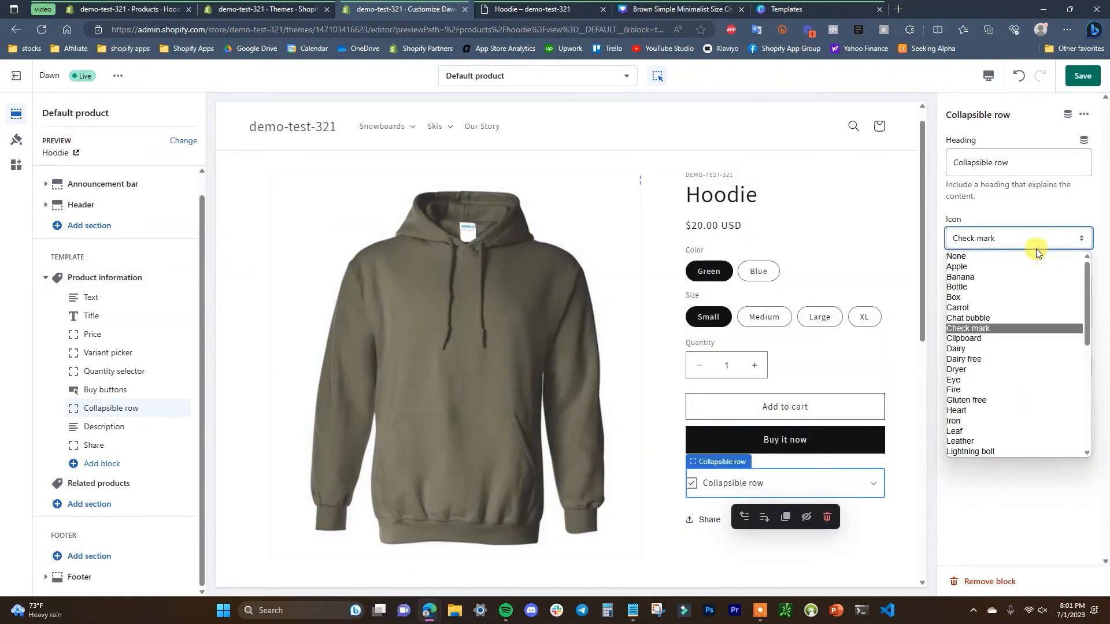
{"action": "left_click_drag", "start_coordinate": [1086, 302], "coordinate": [1030, 393]}
{"action": "left_click", "coordinate": [1031, 393]}
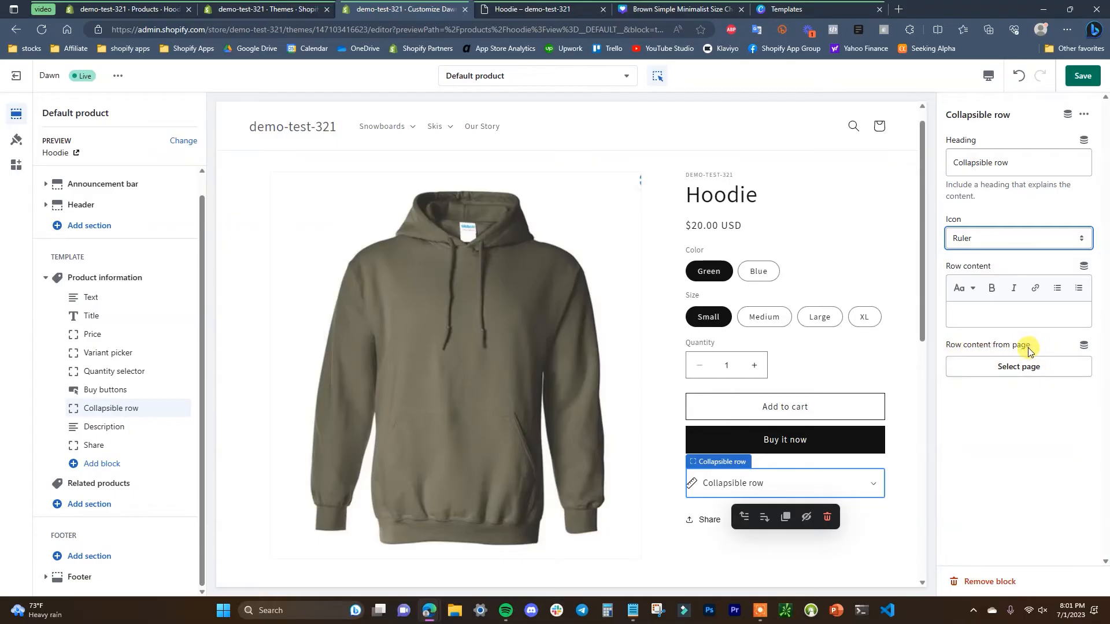
{"action": "left_click", "coordinate": [1084, 347]}
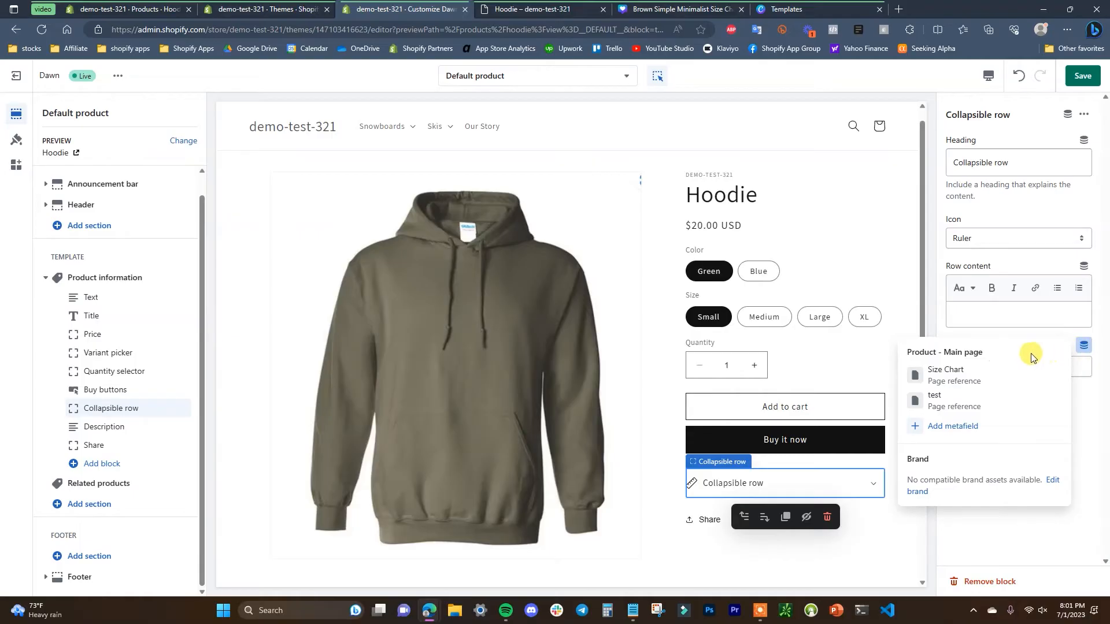
{"action": "left_click", "coordinate": [967, 383]}
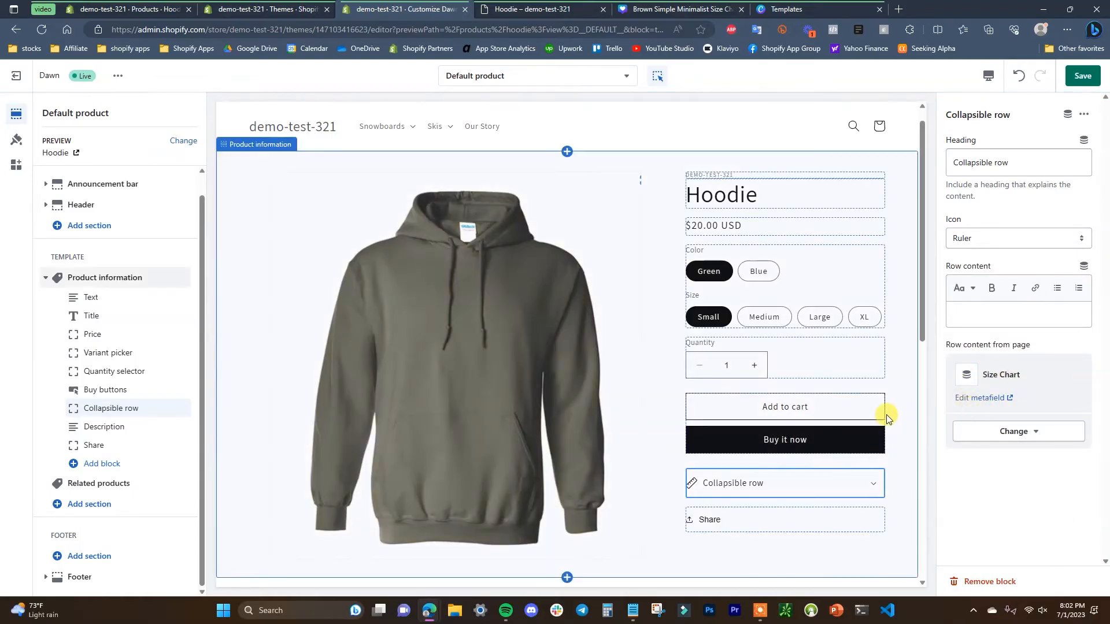
Step: Expand the collapsible row in the Hoodie preview to check the size chart, and collapse it again
{"action": "scroll", "coordinate": [882, 402], "scroll_direction": "down", "scroll_amount": 2}
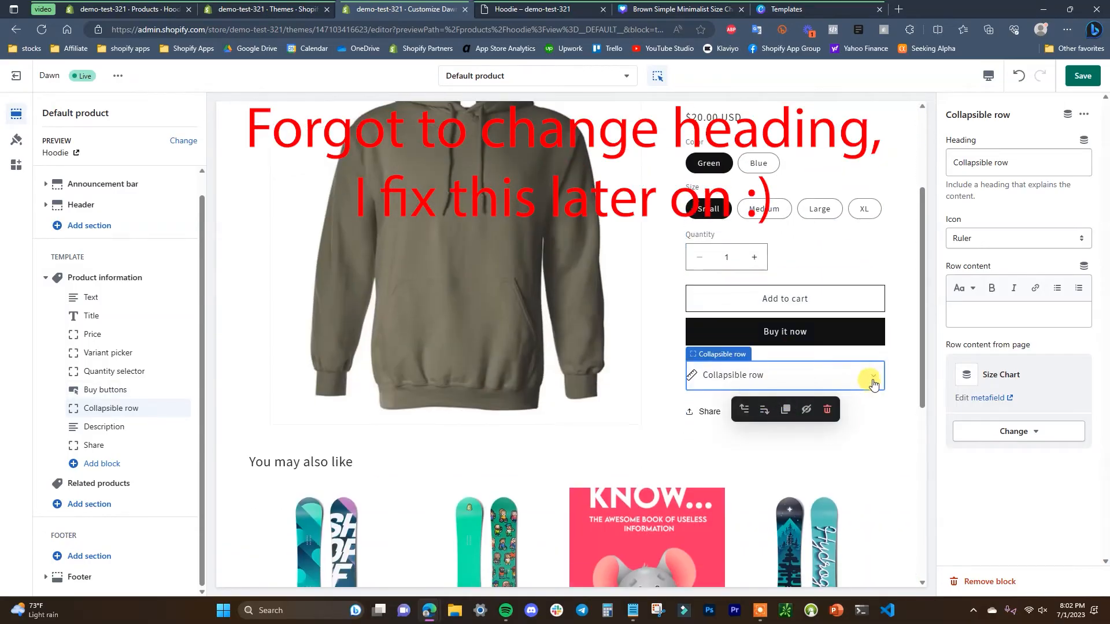
{"action": "left_click", "coordinate": [875, 383]}
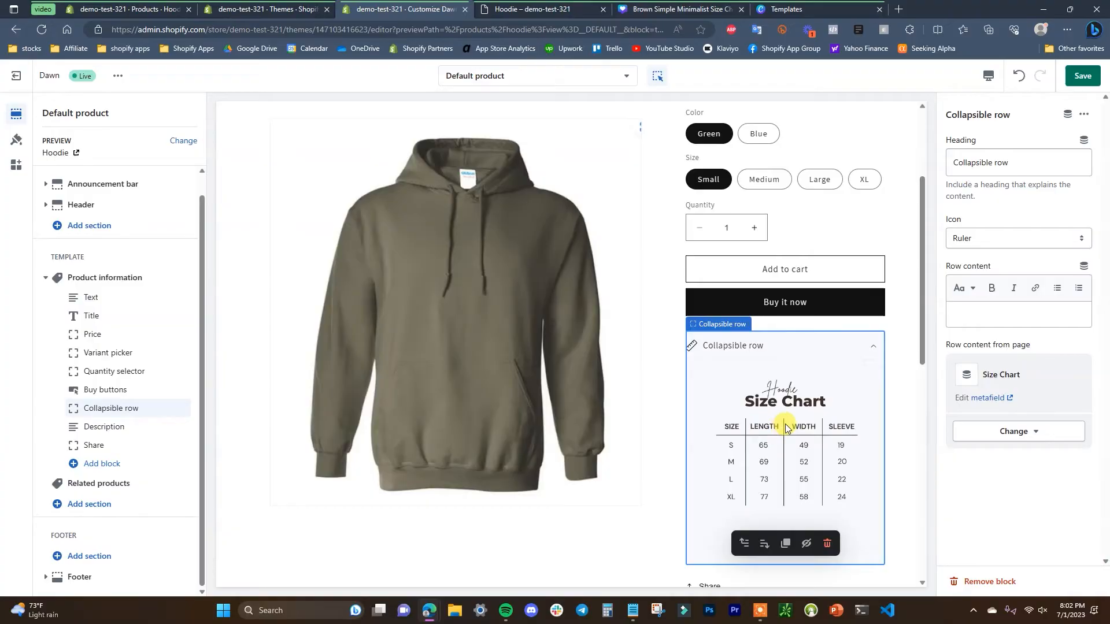
{"action": "left_click", "coordinate": [828, 346]}
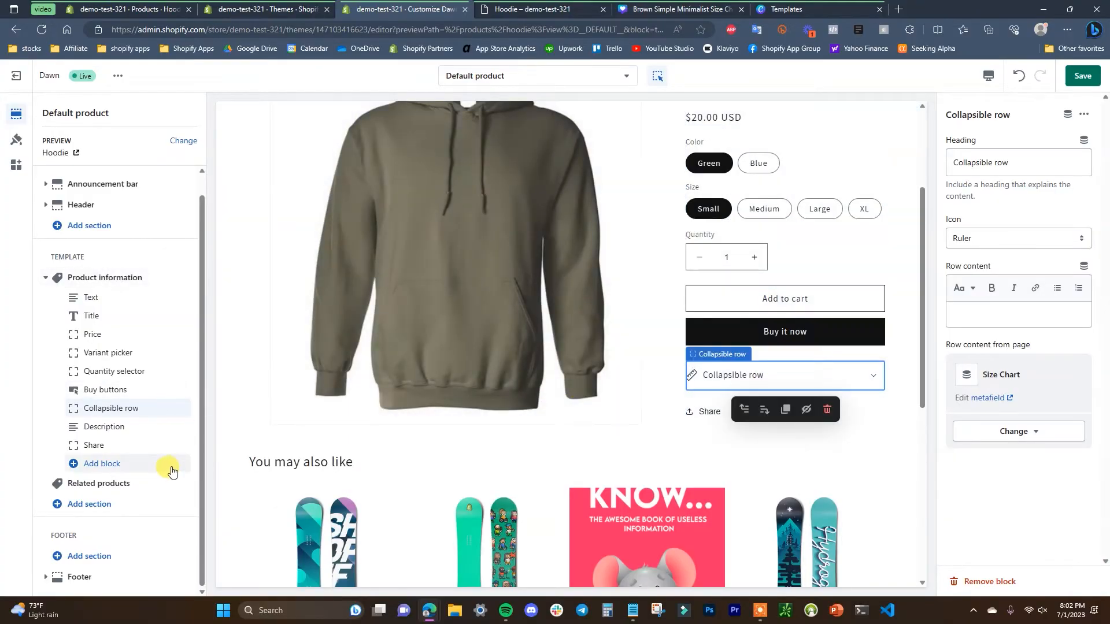
Step: Add a Pop-up block to Product information and place it between Collapsible row and Description
{"action": "left_click", "coordinate": [146, 468]}
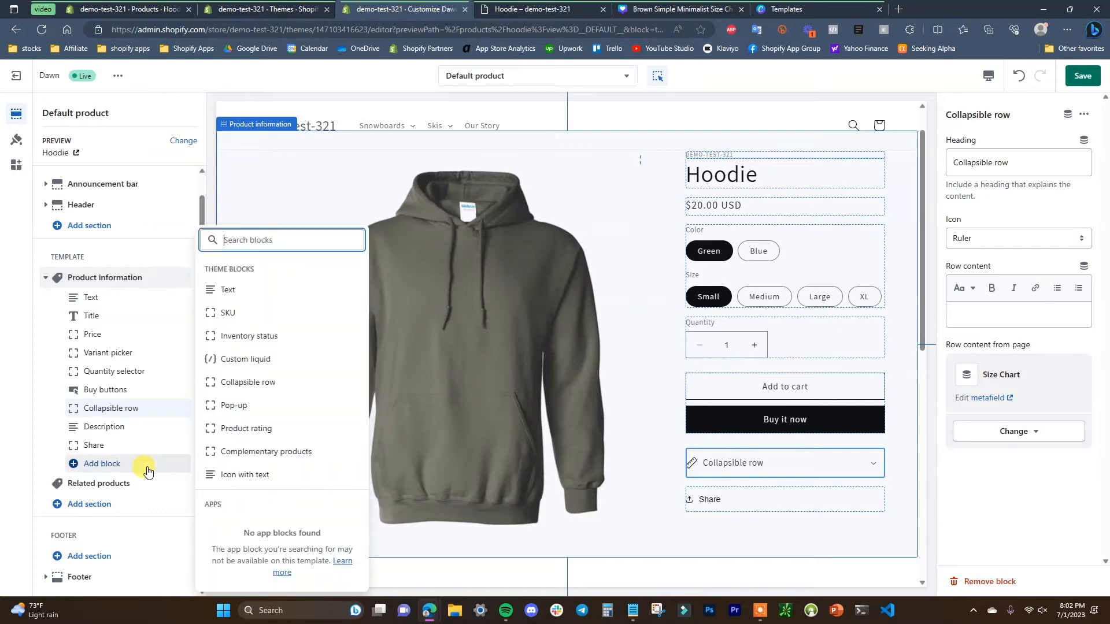
{"action": "left_click", "coordinate": [245, 408]}
{"action": "left_click_drag", "start_coordinate": [183, 448], "coordinate": [185, 409]}
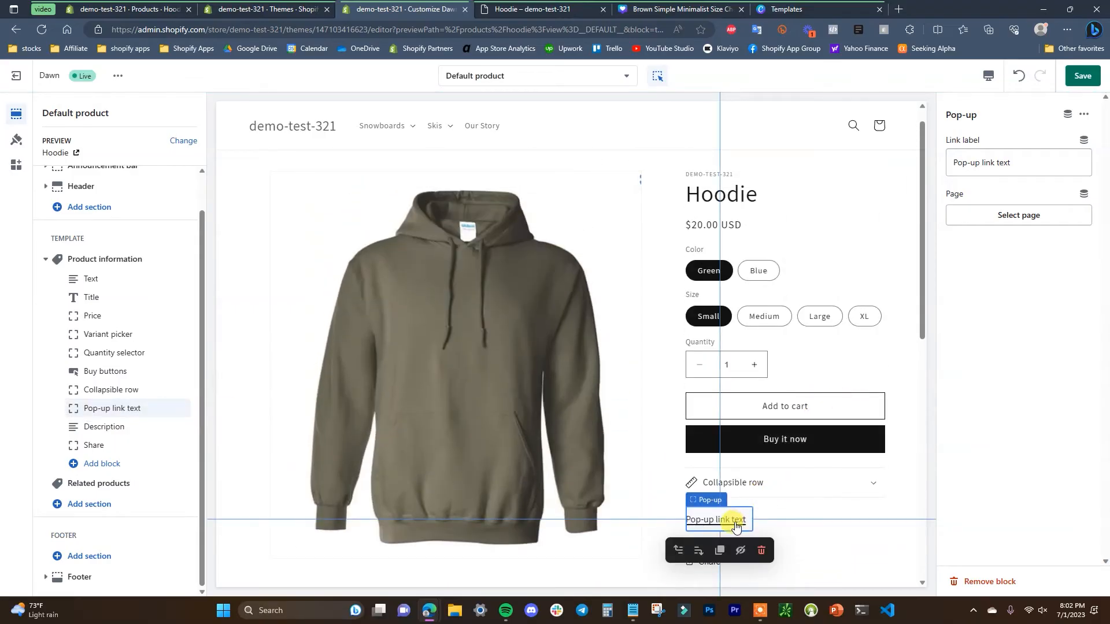
Step: Label the pop-up link Size Chart and connect its page to the Size Chart metafield
{"action": "left_click", "coordinate": [1022, 164]}
{"action": "key", "text": "ctrl+a"}
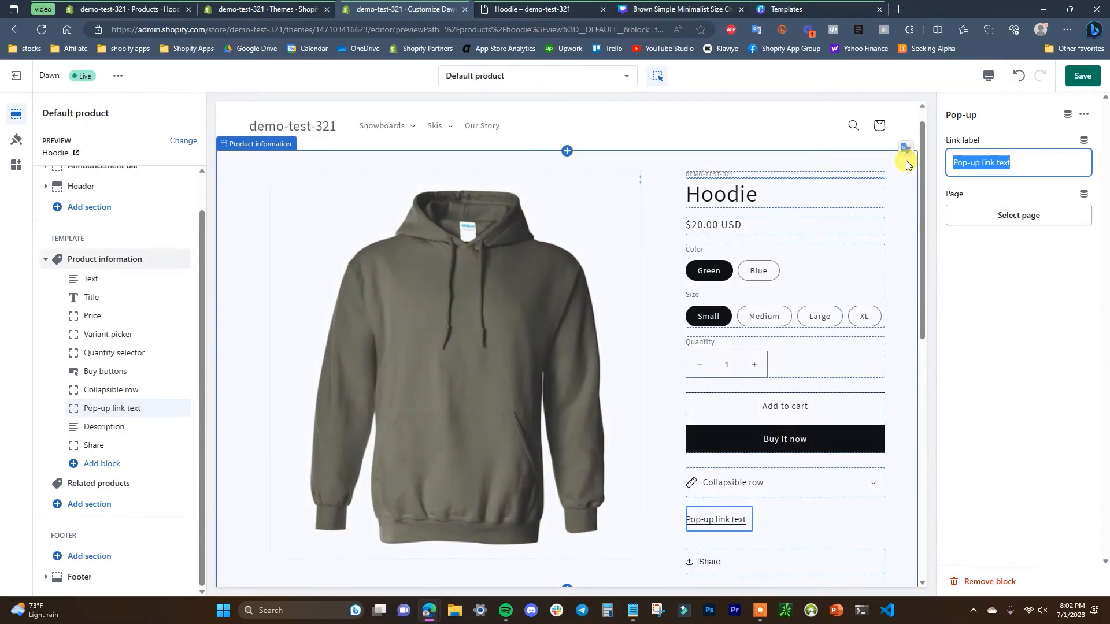
{"action": "type", "text": "Size Chart"}
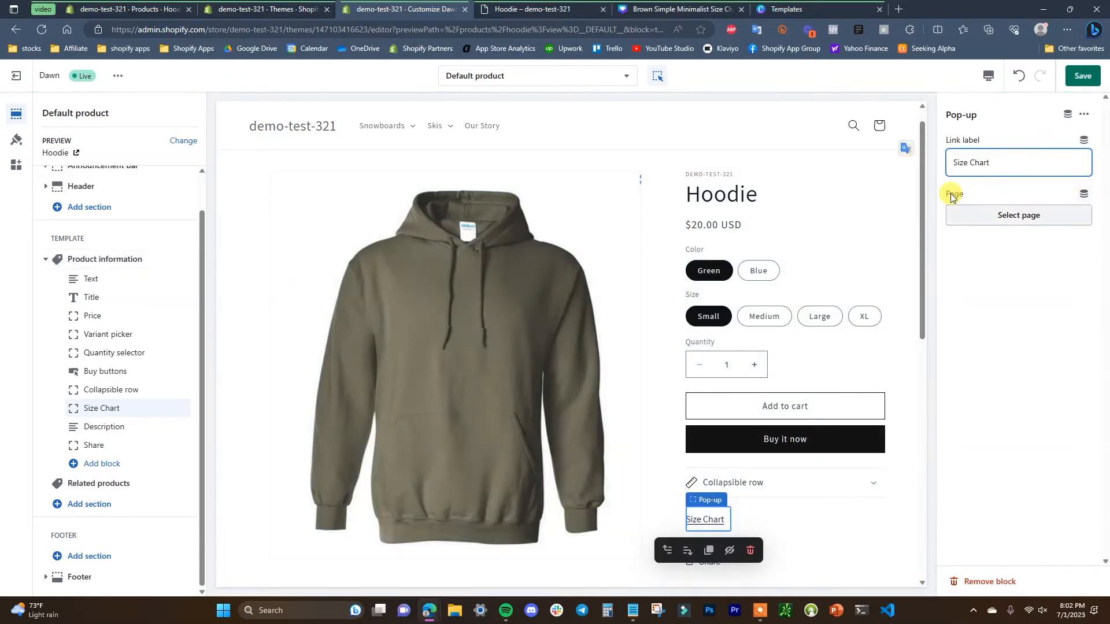
{"action": "left_click", "coordinate": [1084, 197]}
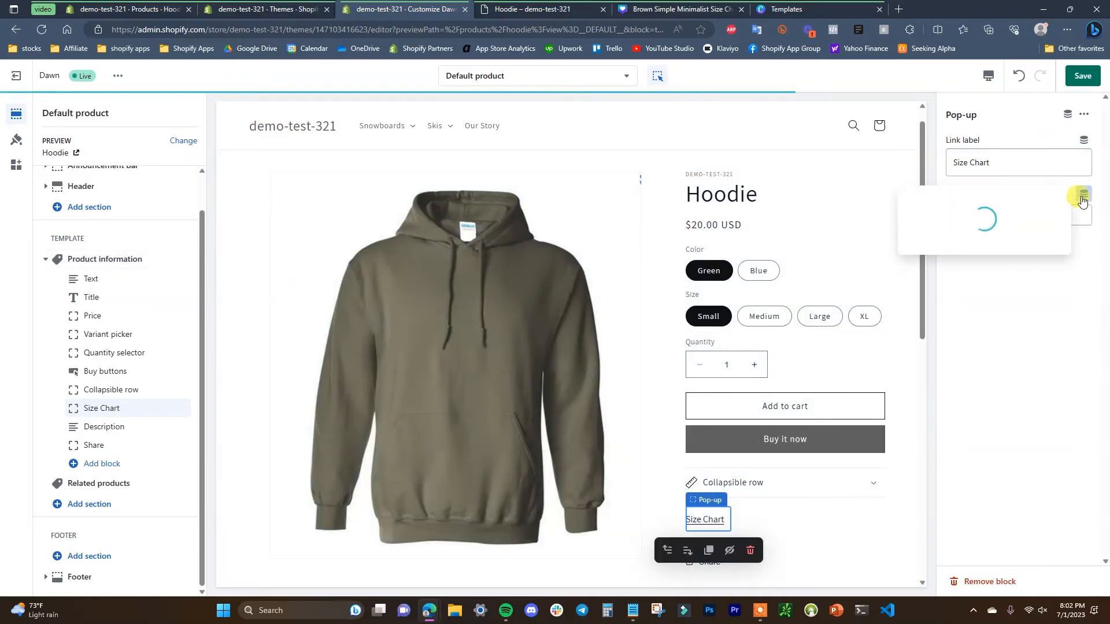
{"action": "left_click", "coordinate": [977, 225]}
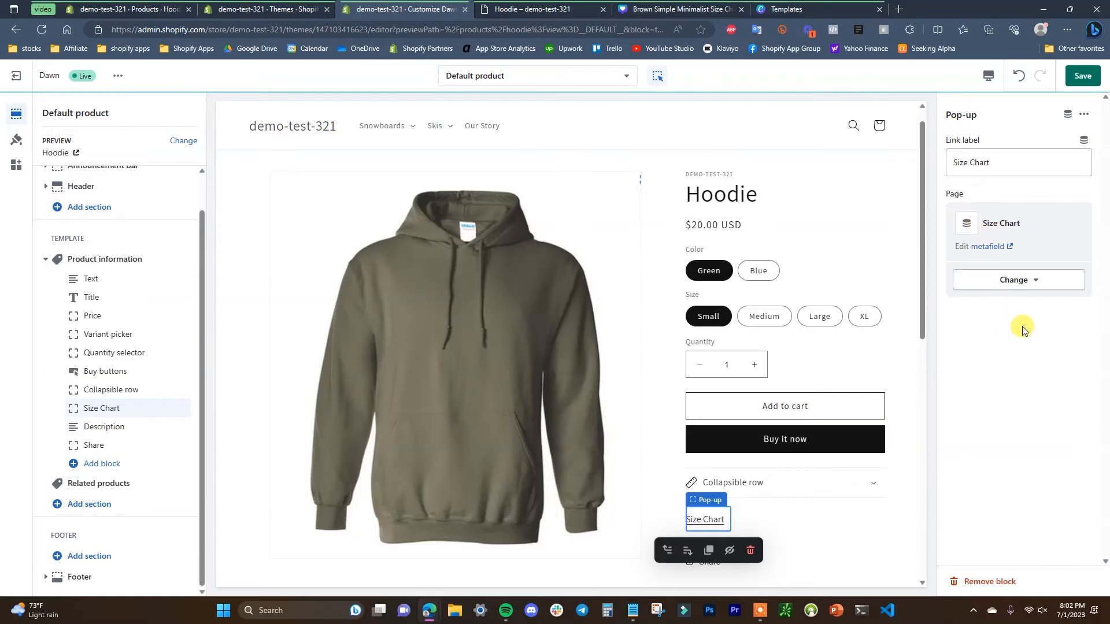
Step: Remove the Size Chart pop-up block from Product information and save the theme
{"action": "scroll", "coordinate": [827, 400], "scroll_direction": "down", "scroll_amount": 2}
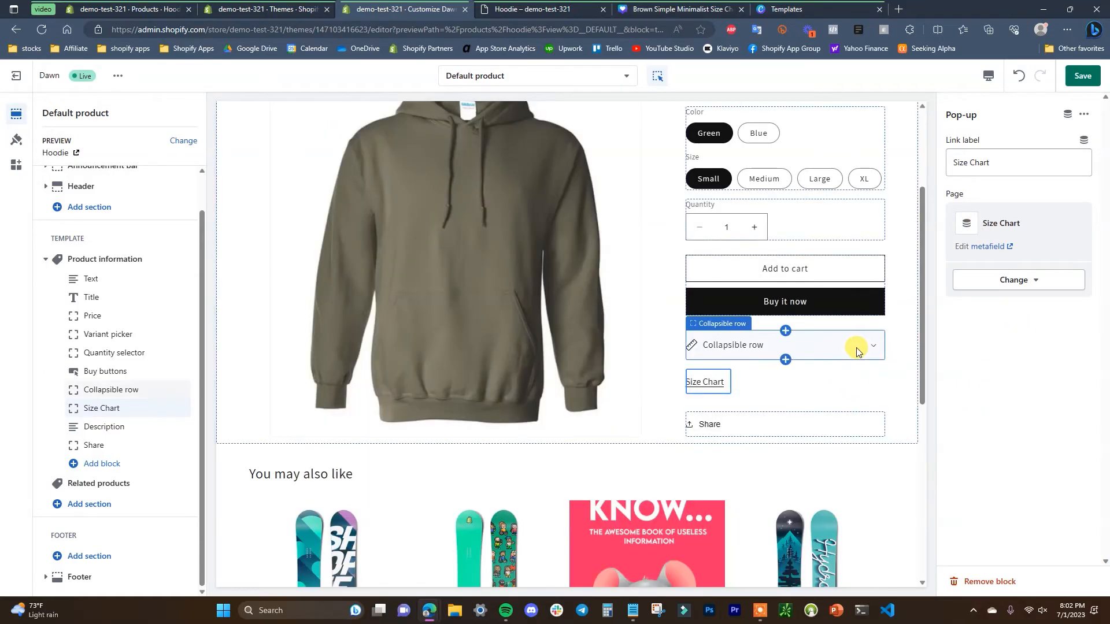
{"action": "scroll", "coordinate": [835, 400], "scroll_direction": "up", "scroll_amount": 1}
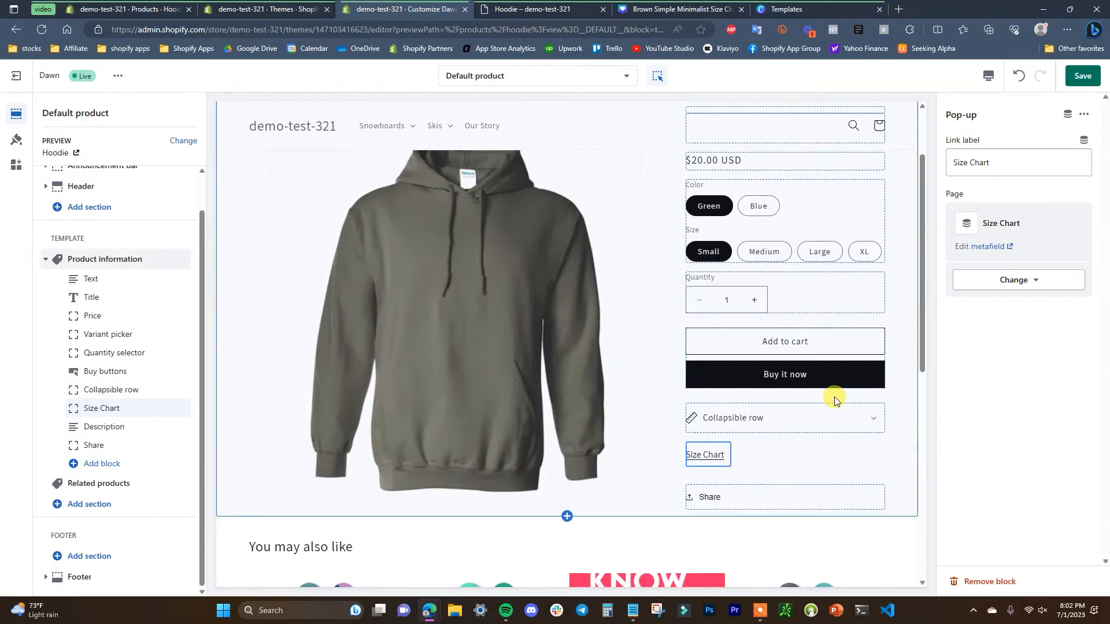
{"action": "scroll", "coordinate": [844, 398], "scroll_direction": "up", "scroll_amount": 1}
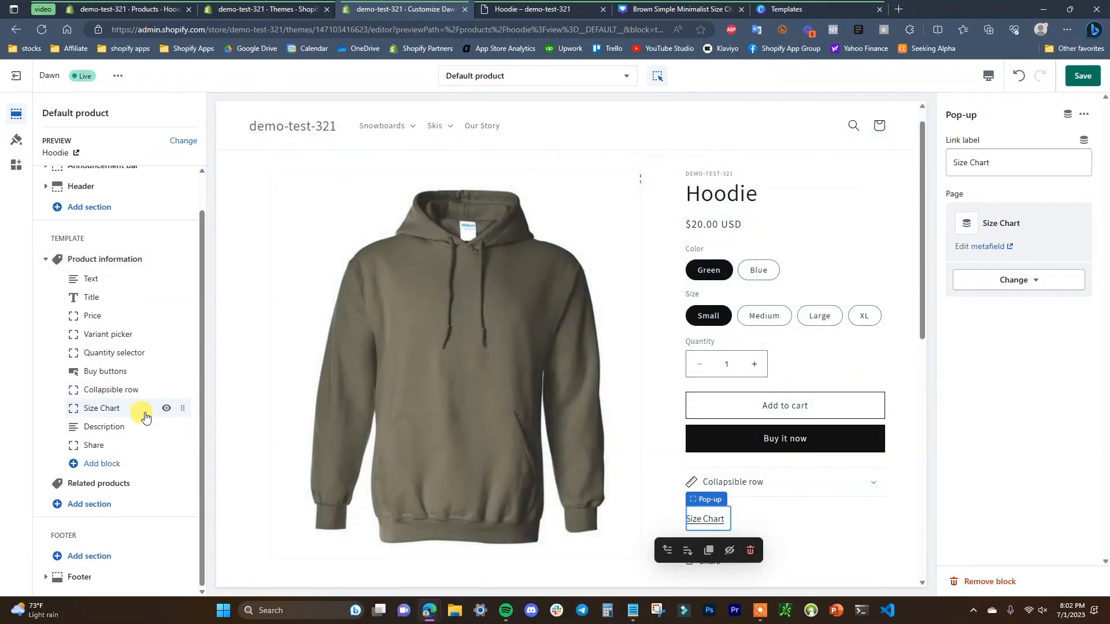
{"action": "left_click", "coordinate": [998, 582]}
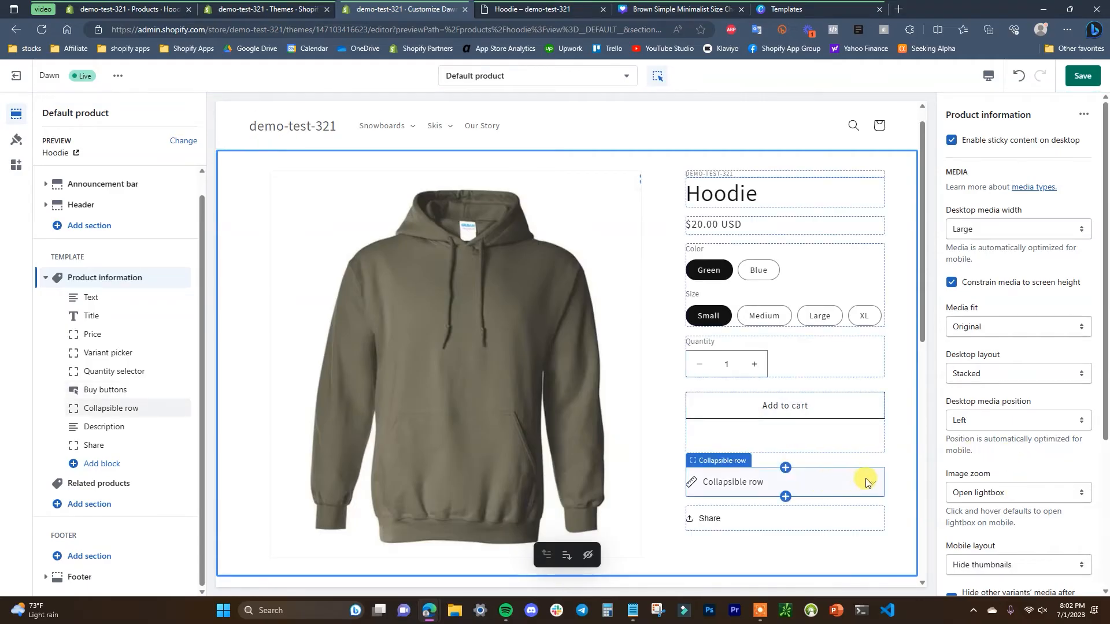
{"action": "left_click", "coordinate": [1084, 79]}
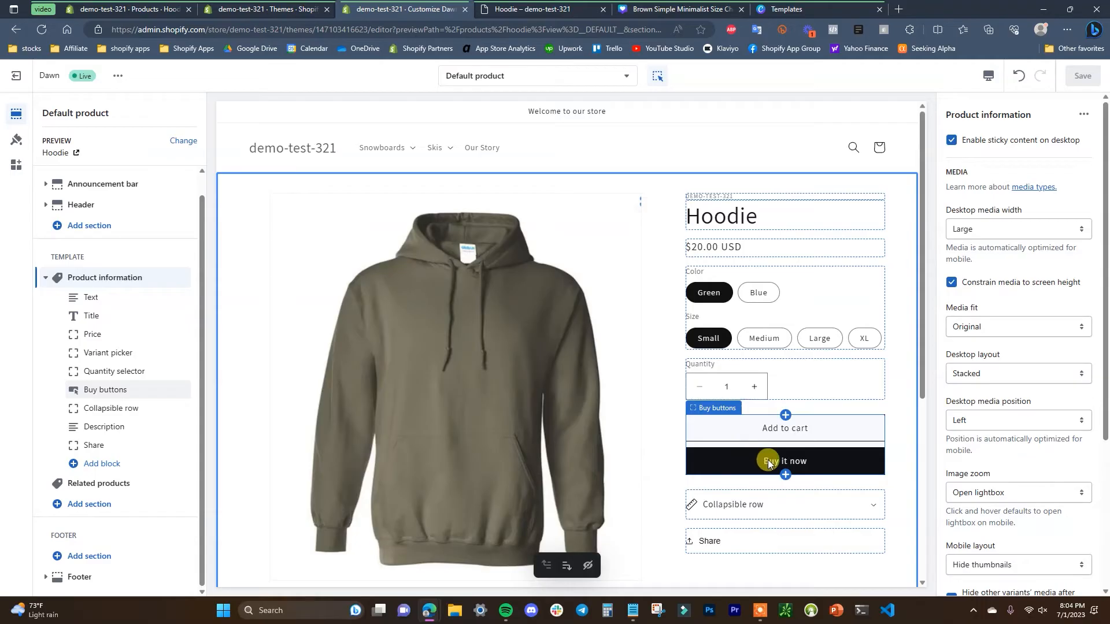
Step: Start a new online store page in the Shopify admin and title it t shirt size chart
{"action": "left_click", "coordinate": [135, 11]}
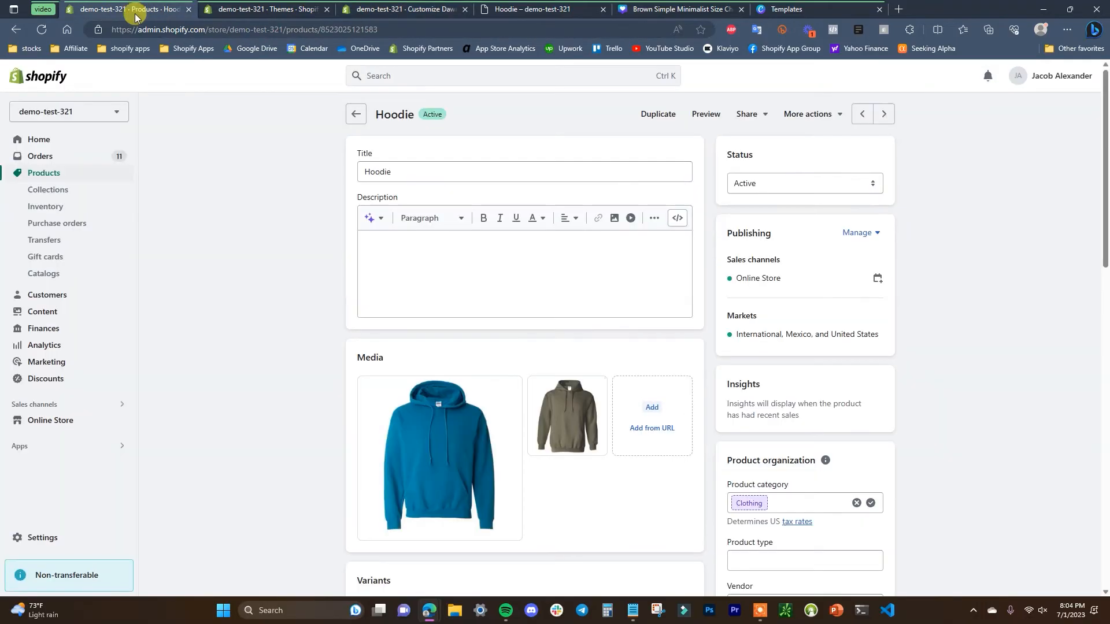
{"action": "left_click", "coordinate": [96, 425]}
{"action": "left_click", "coordinate": [79, 369]}
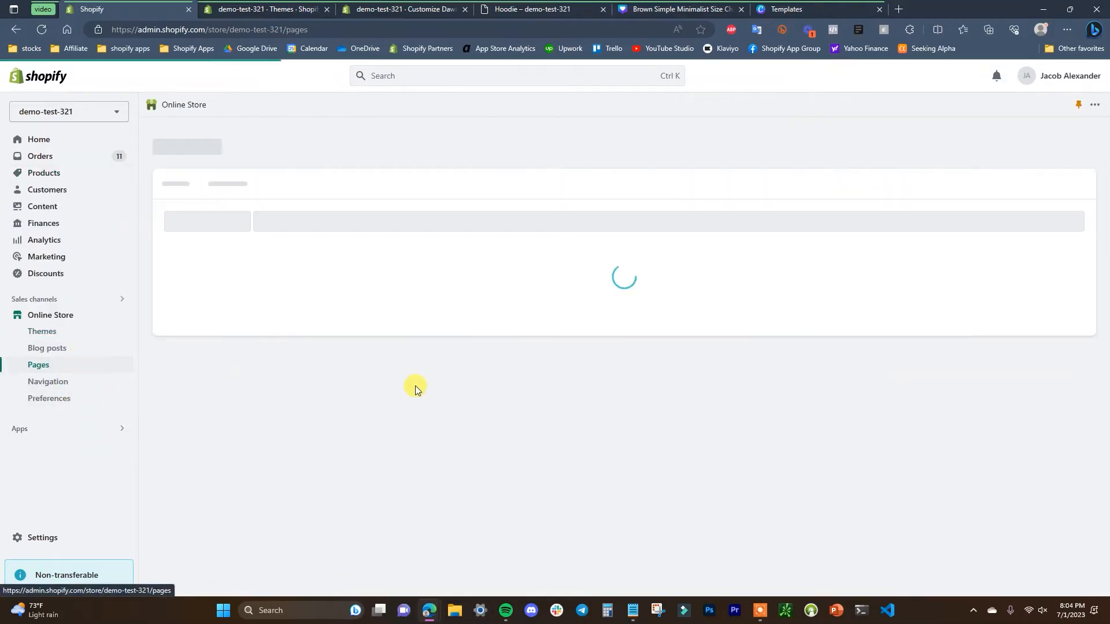
{"action": "left_click", "coordinate": [1073, 143]}
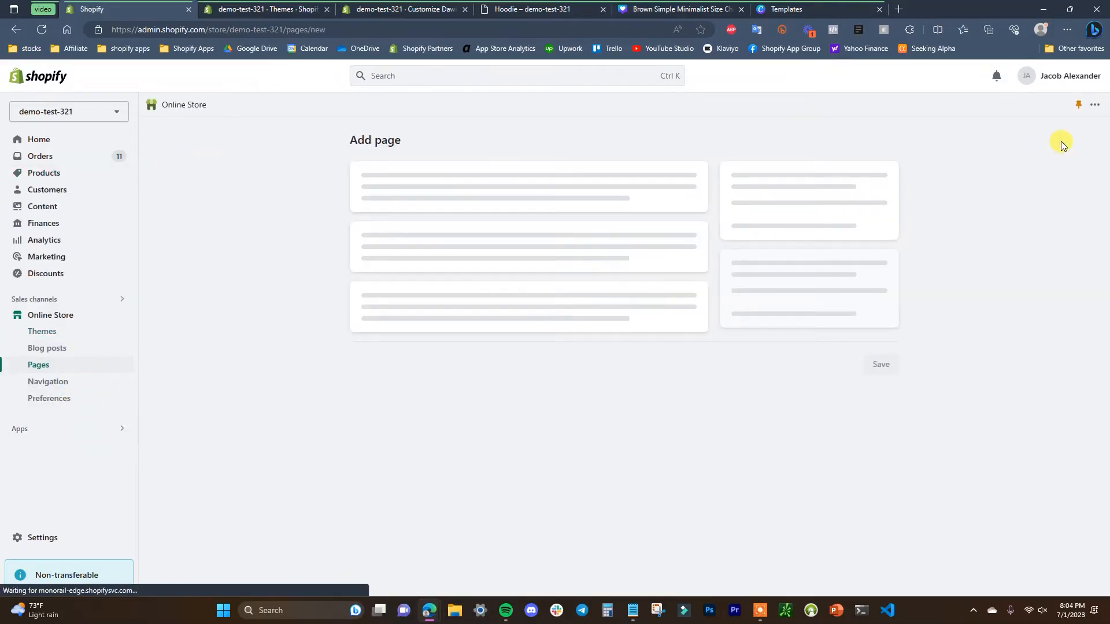
{"action": "left_click", "coordinate": [524, 197]}
{"action": "type", "text": "t shirt size chart"}
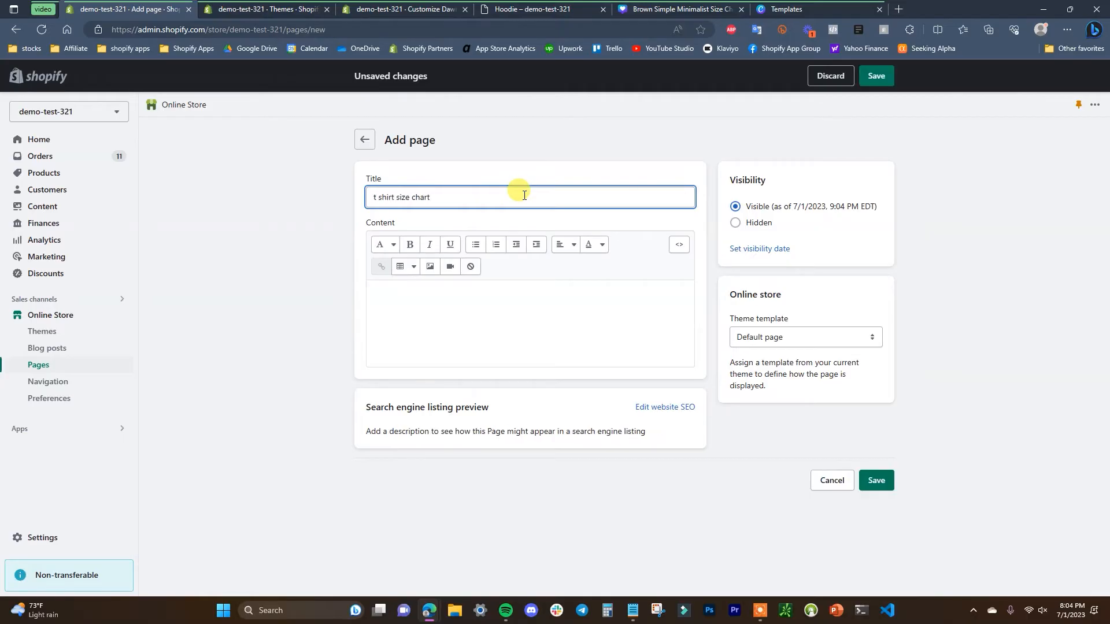
Step: Insert the uploaded T-Shirt size chart image into the page content and save the page
{"action": "left_click", "coordinate": [431, 267]}
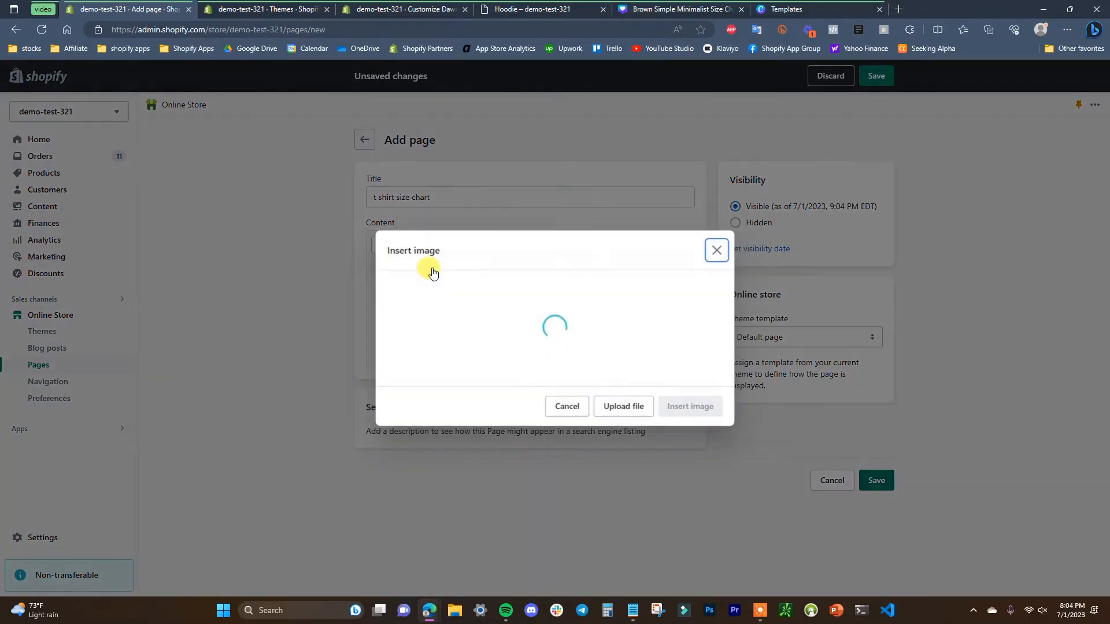
{"action": "left_click", "coordinate": [488, 366]}
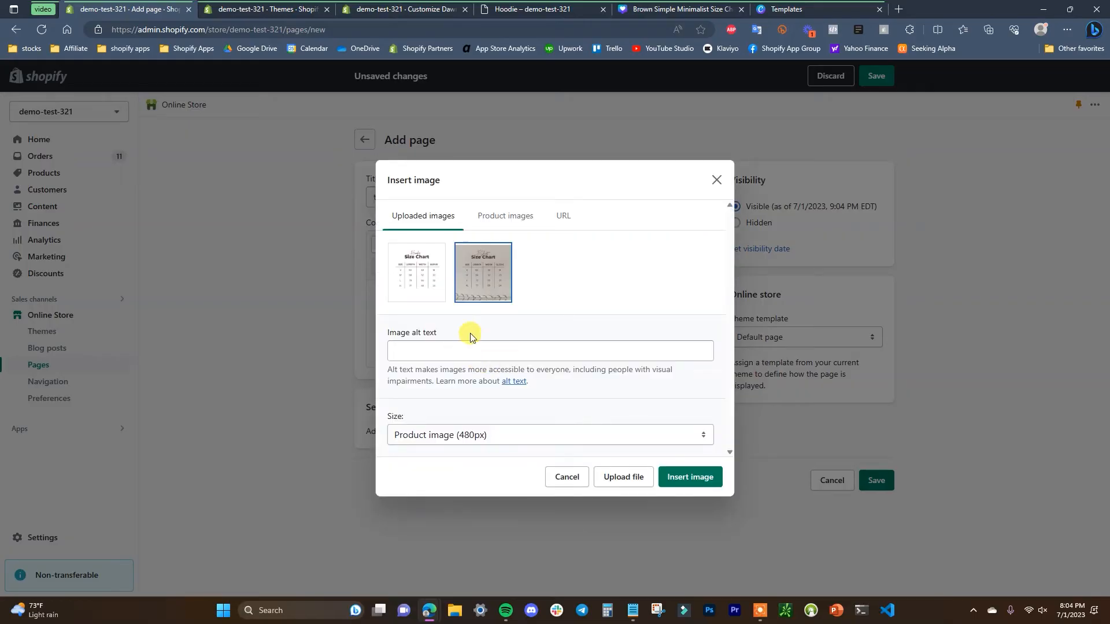
{"action": "left_click", "coordinate": [696, 477]}
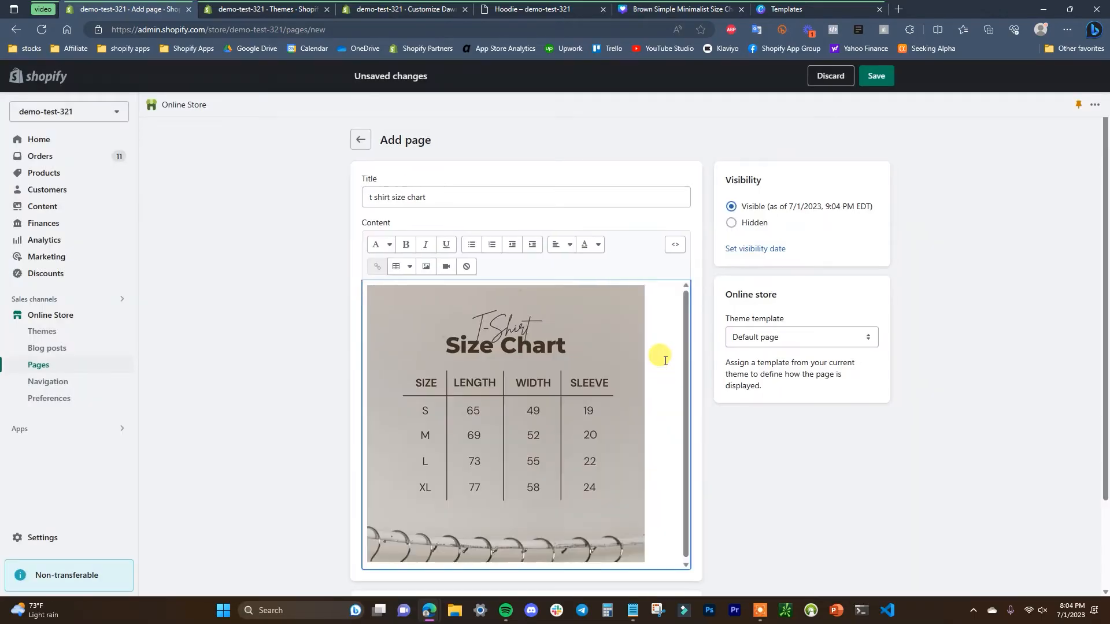
{"action": "left_click", "coordinate": [885, 78]}
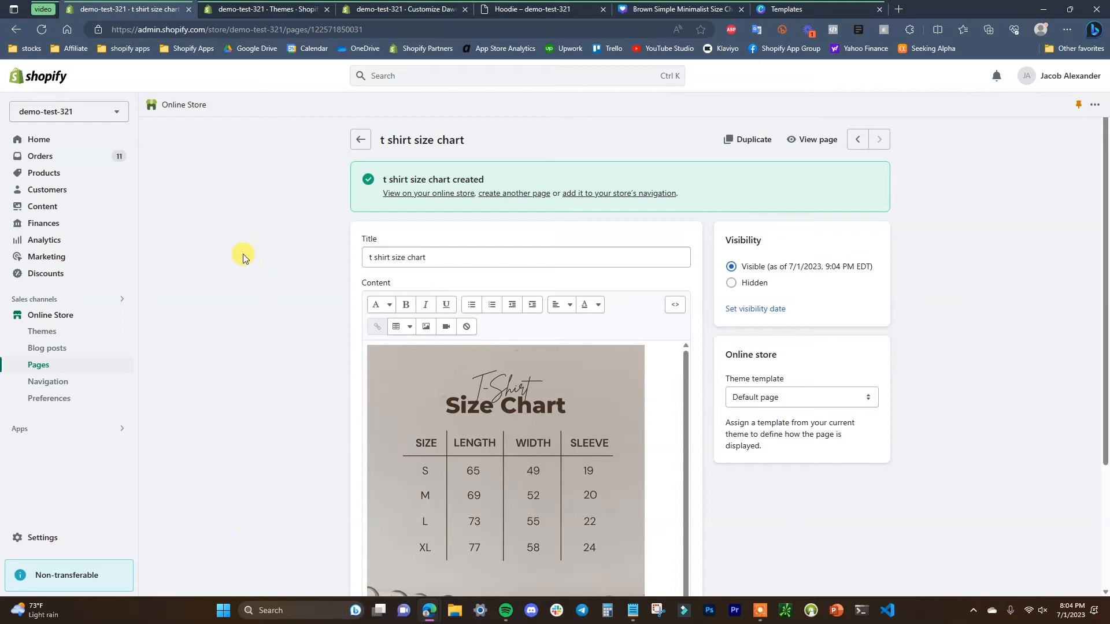
Step: Assign the t shirt size chart page to the T Shirt product's Size Chart metafield and save the product
{"action": "left_click", "coordinate": [87, 178]}
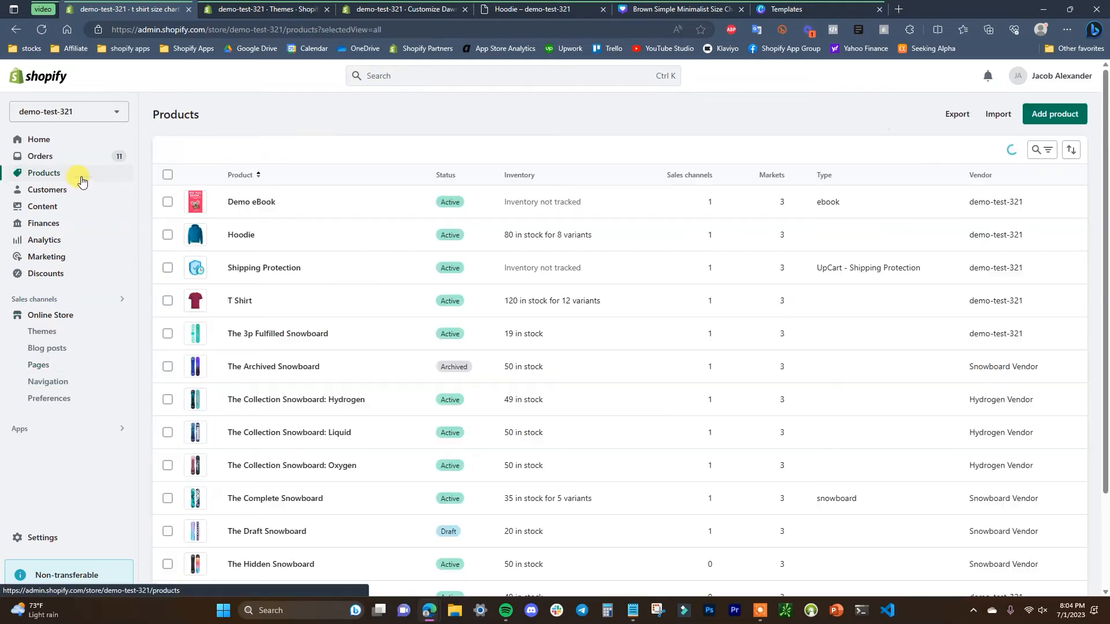
{"action": "left_click", "coordinate": [237, 300]}
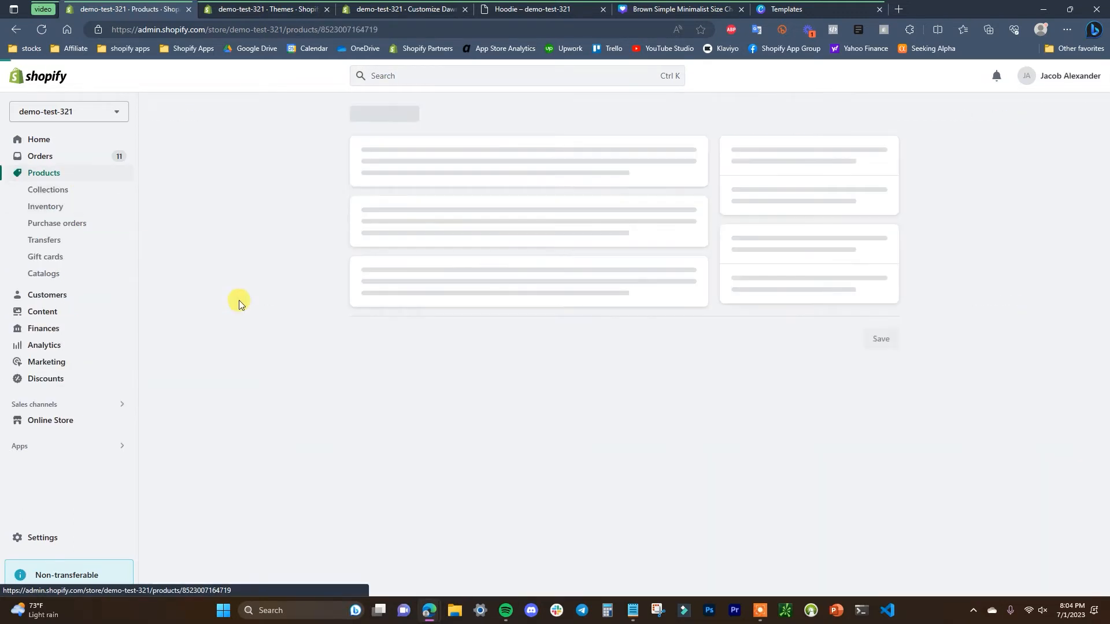
{"action": "scroll", "coordinate": [1106, 411], "scroll_direction": "down", "scroll_amount": 15}
{"action": "scroll", "coordinate": [1105, 411], "scroll_direction": "down", "scroll_amount": 6}
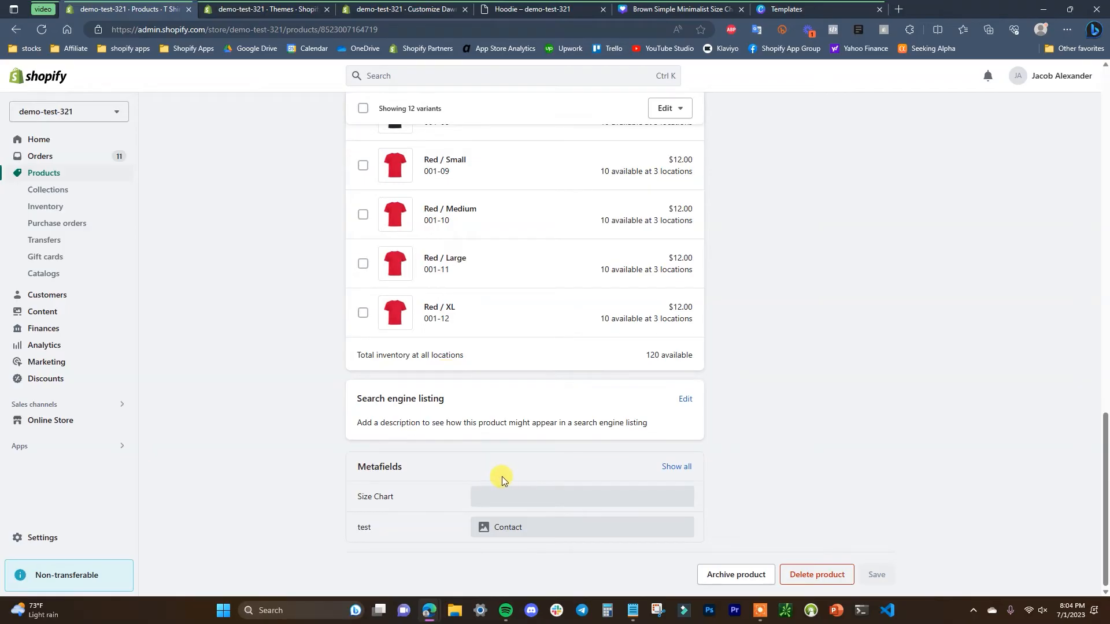
{"action": "left_click", "coordinate": [492, 501]}
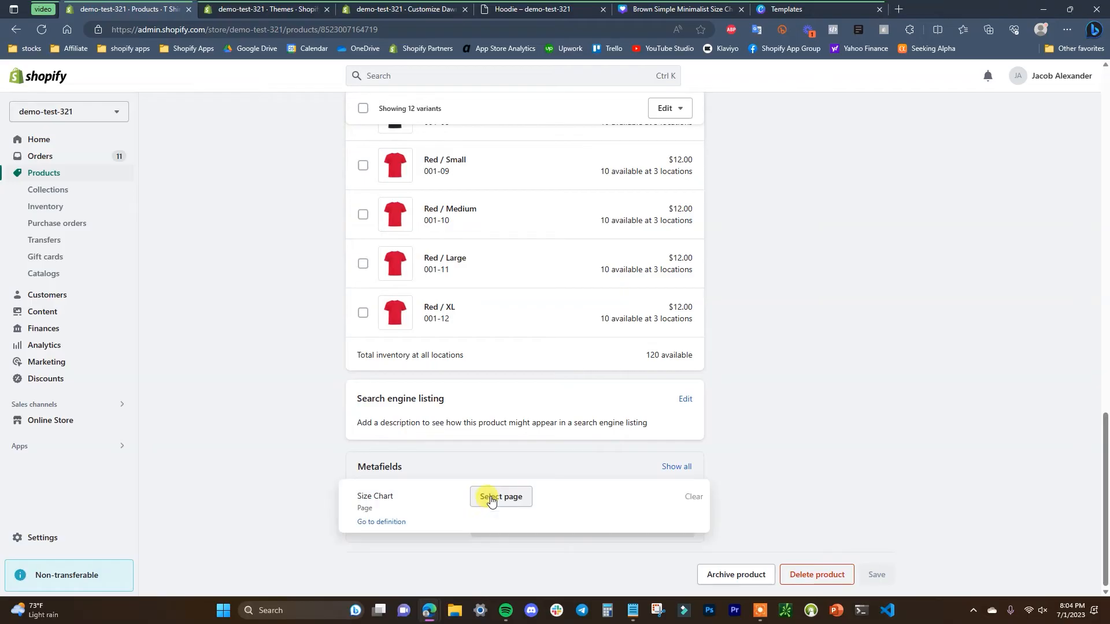
{"action": "left_click", "coordinate": [494, 501]}
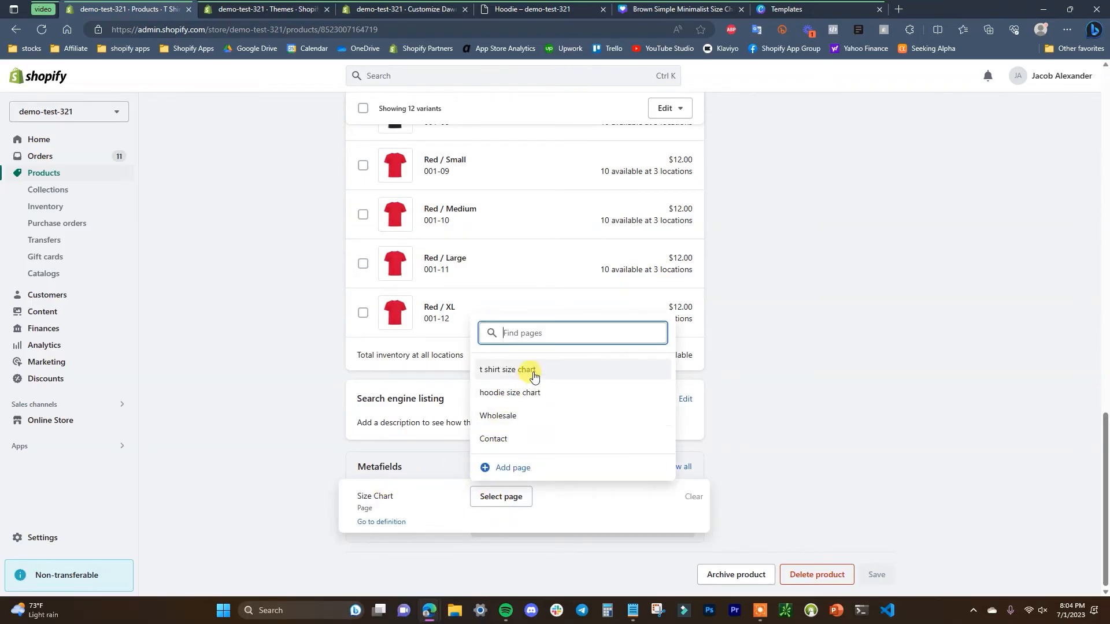
{"action": "left_click", "coordinate": [548, 376]}
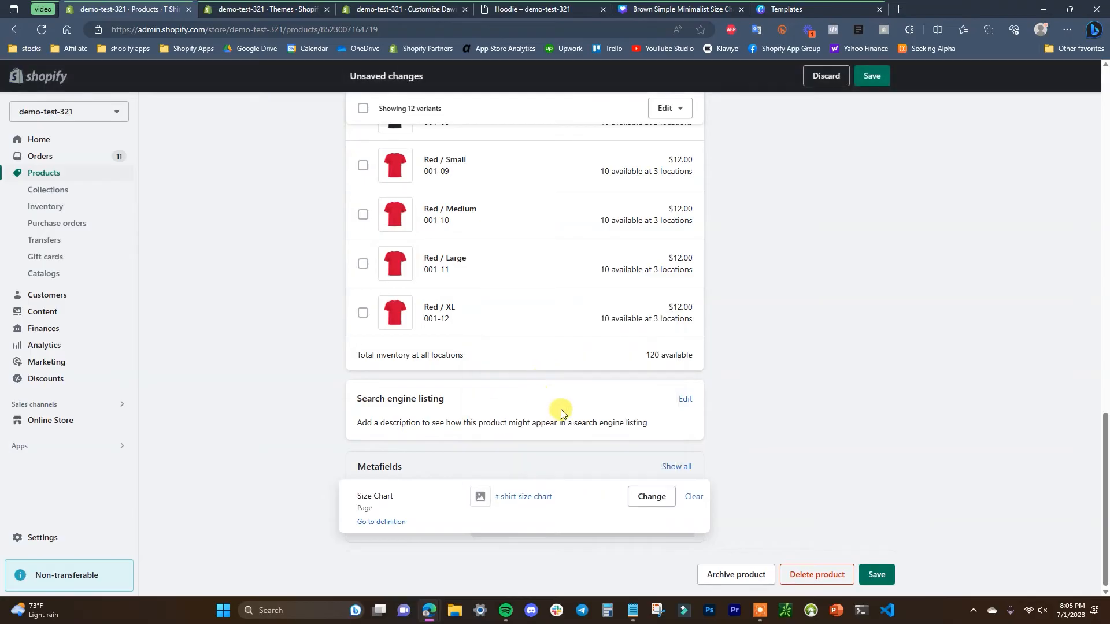
{"action": "left_click", "coordinate": [884, 575]}
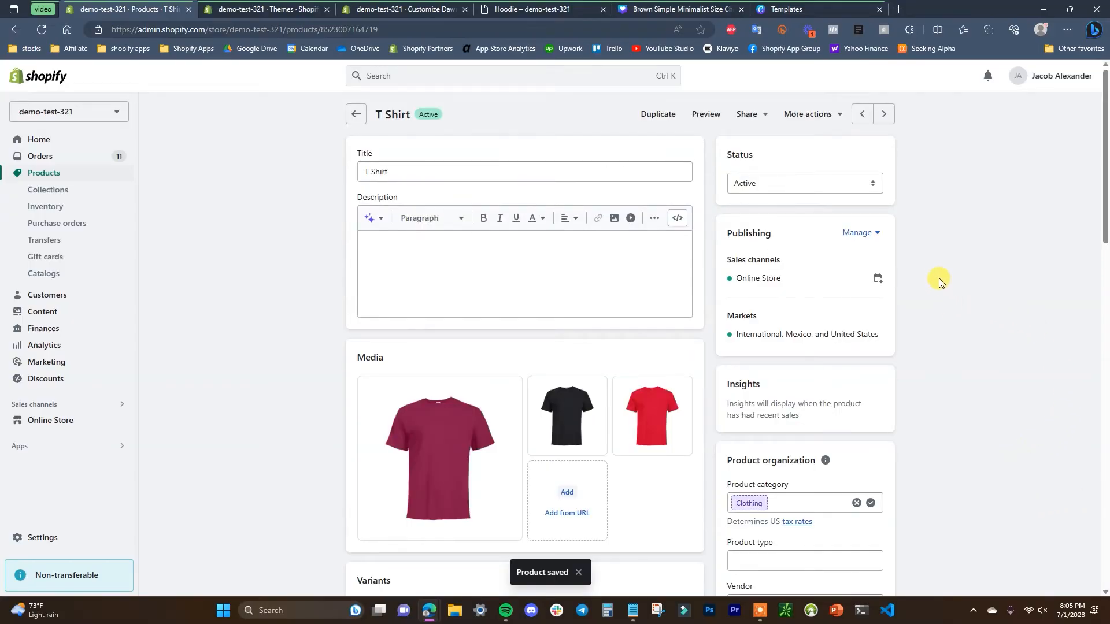
Step: View the online store and open the Hoodie product page from its featured products
{"action": "left_click", "coordinate": [121, 421]}
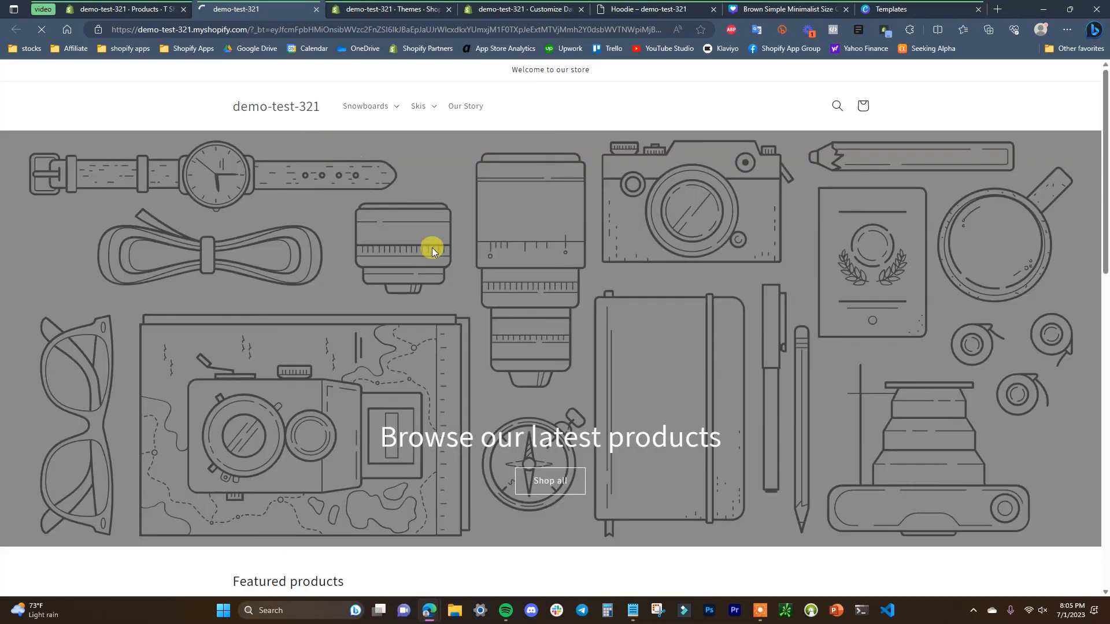
{"action": "scroll", "coordinate": [431, 237], "scroll_direction": "down", "scroll_amount": 6}
{"action": "left_click", "coordinate": [405, 385]}
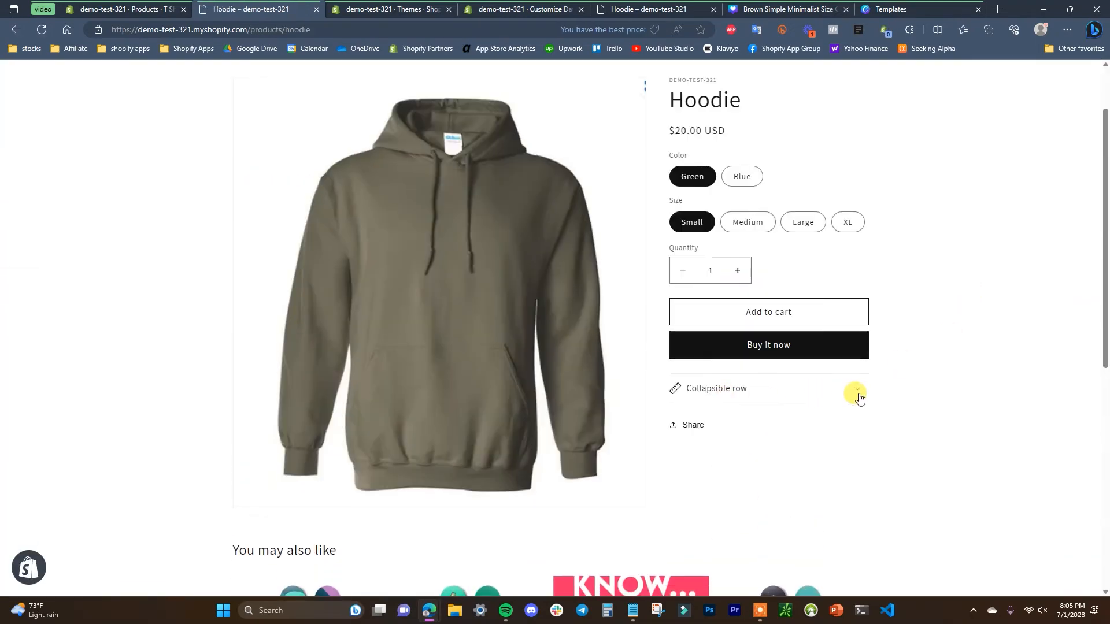
Step: Expand the collapsible row on the Hoodie product page to check its size chart, and collapse it again
{"action": "left_click", "coordinate": [859, 398]}
{"action": "scroll", "coordinate": [724, 320], "scroll_direction": "down", "scroll_amount": 3}
{"action": "scroll", "coordinate": [853, 321], "scroll_direction": "up", "scroll_amount": 2}
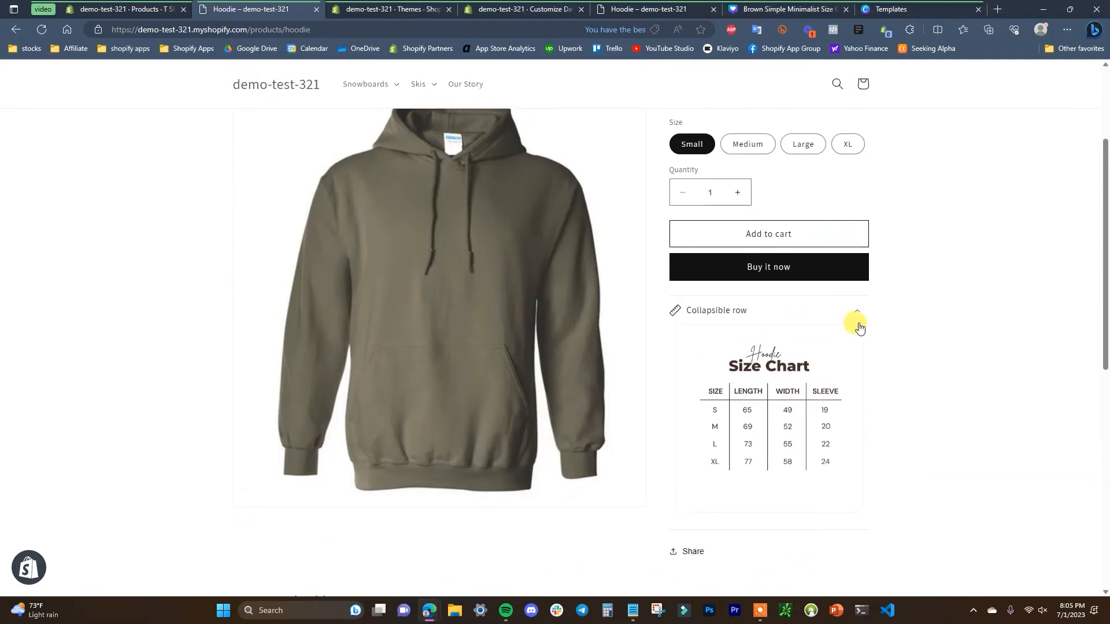
{"action": "left_click", "coordinate": [858, 315]}
{"action": "scroll", "coordinate": [855, 312], "scroll_direction": "up", "scroll_amount": 3}
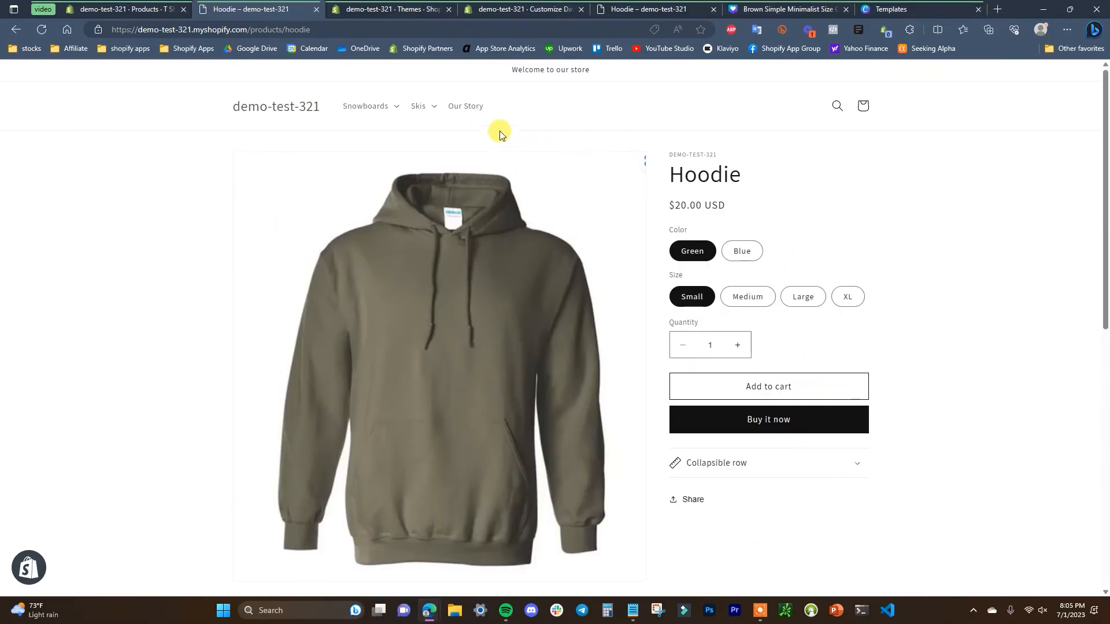
Step: Return to the store's featured products, open the T Shirt product page and expand its collapsible row to check the size chart
{"action": "left_click", "coordinate": [16, 29]}
{"action": "left_click", "coordinate": [723, 439]}
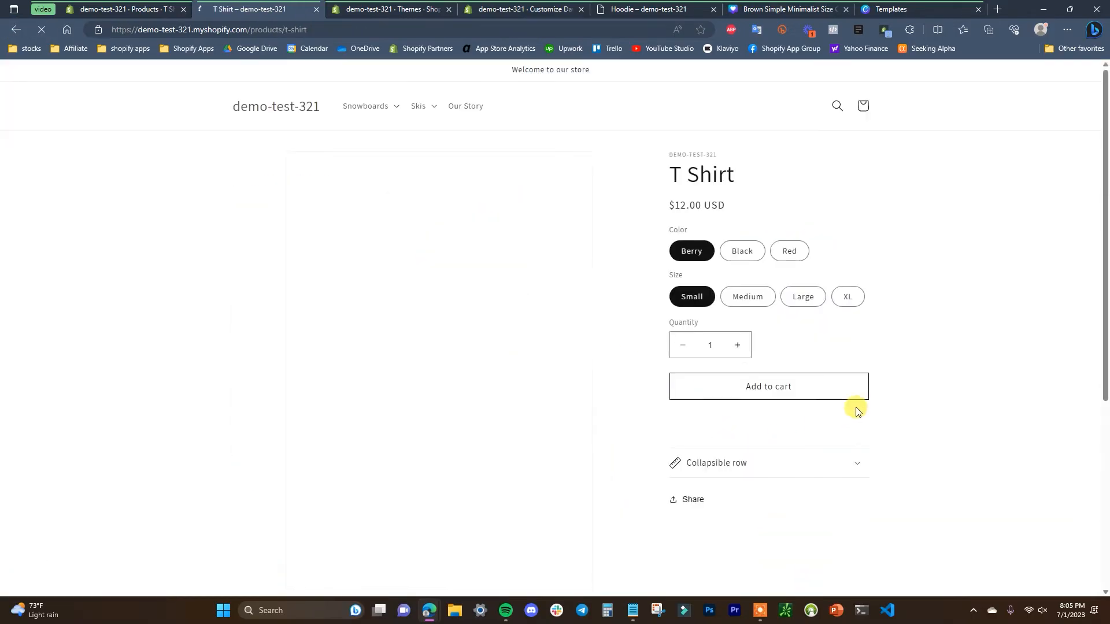
{"action": "scroll", "coordinate": [890, 362], "scroll_direction": "down", "scroll_amount": 1}
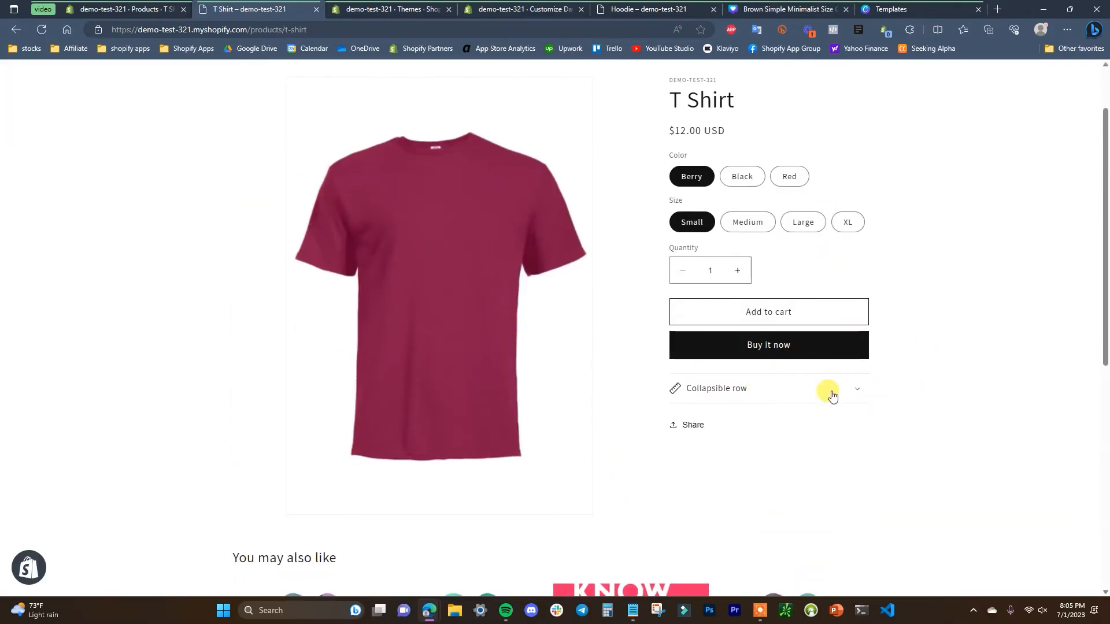
{"action": "left_click", "coordinate": [855, 396]}
{"action": "scroll", "coordinate": [771, 454], "scroll_direction": "down", "scroll_amount": 1}
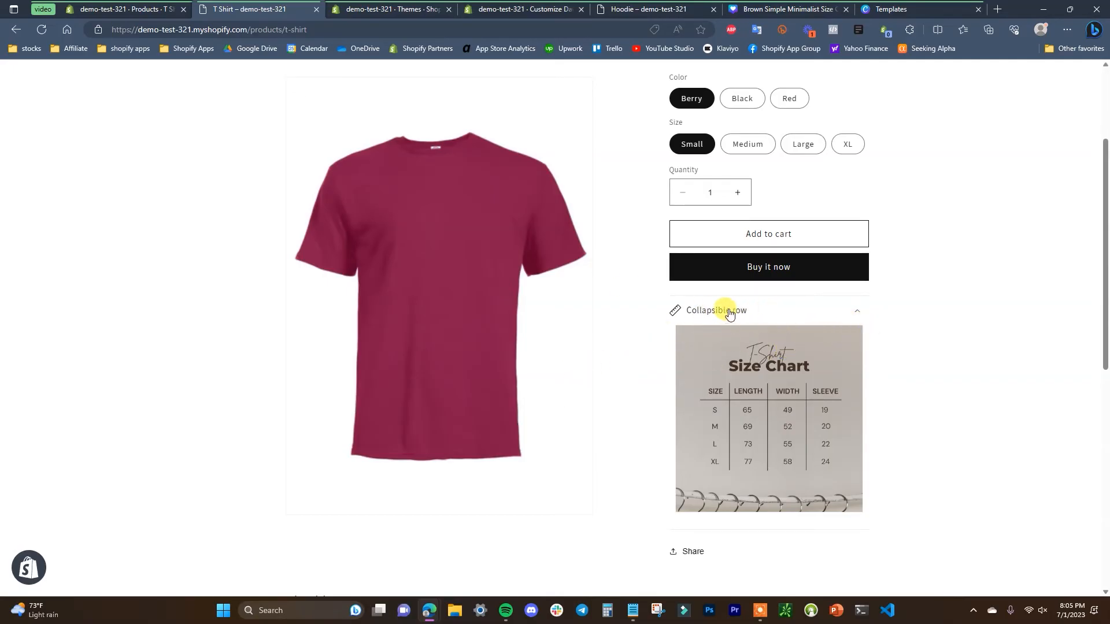
Step: In the theme editor, change the collapsible row block's heading to Size Chart and save the default product template
{"action": "left_click", "coordinate": [402, 7]}
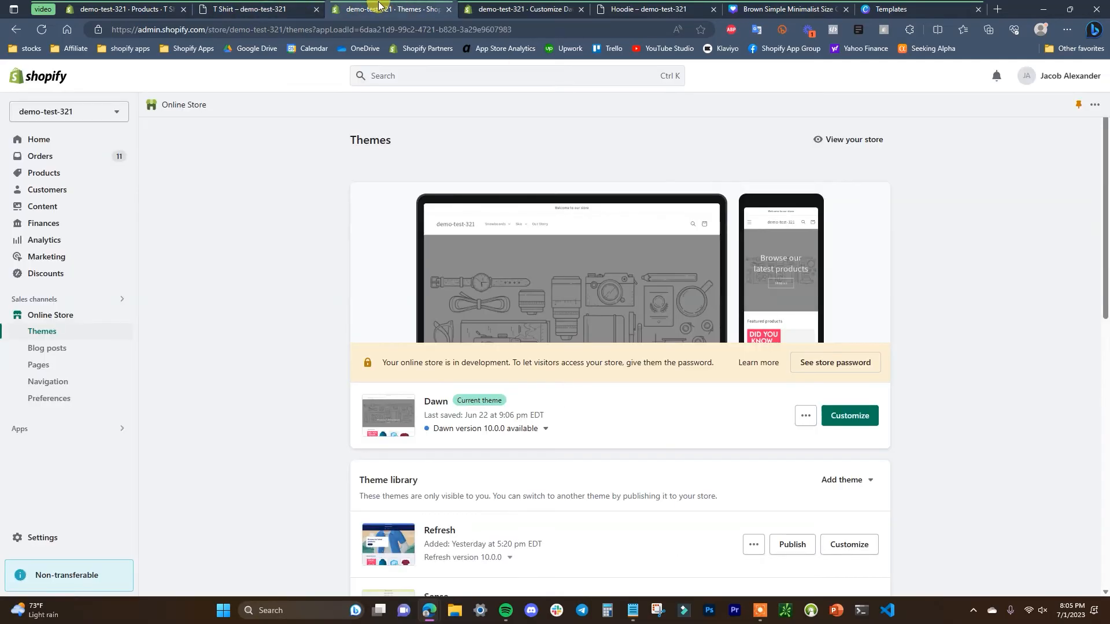
{"action": "left_click", "coordinate": [273, 5]}
{"action": "scroll", "coordinate": [730, 363], "scroll_direction": "up", "scroll_amount": 2}
{"action": "left_click", "coordinate": [138, 6]}
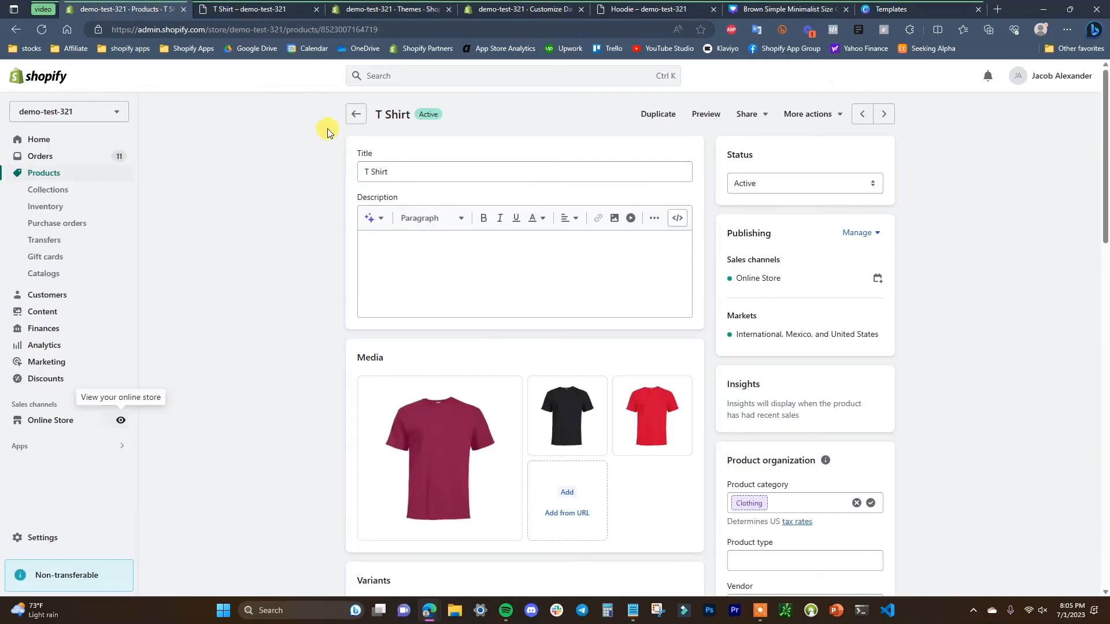
{"action": "left_click", "coordinate": [521, 9]}
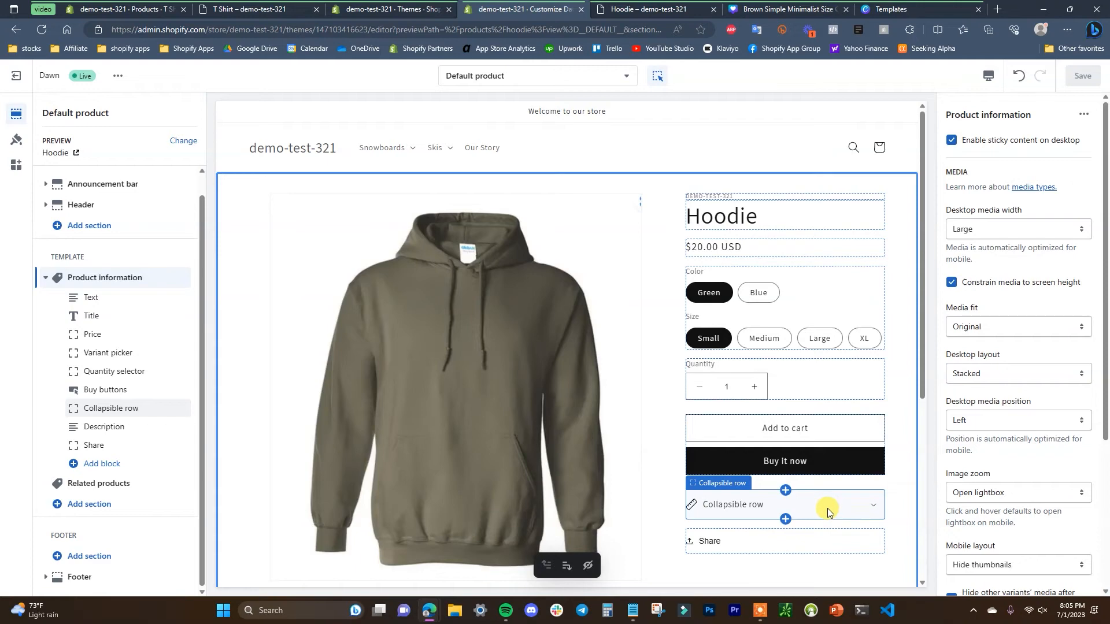
{"action": "left_click", "coordinate": [138, 409]}
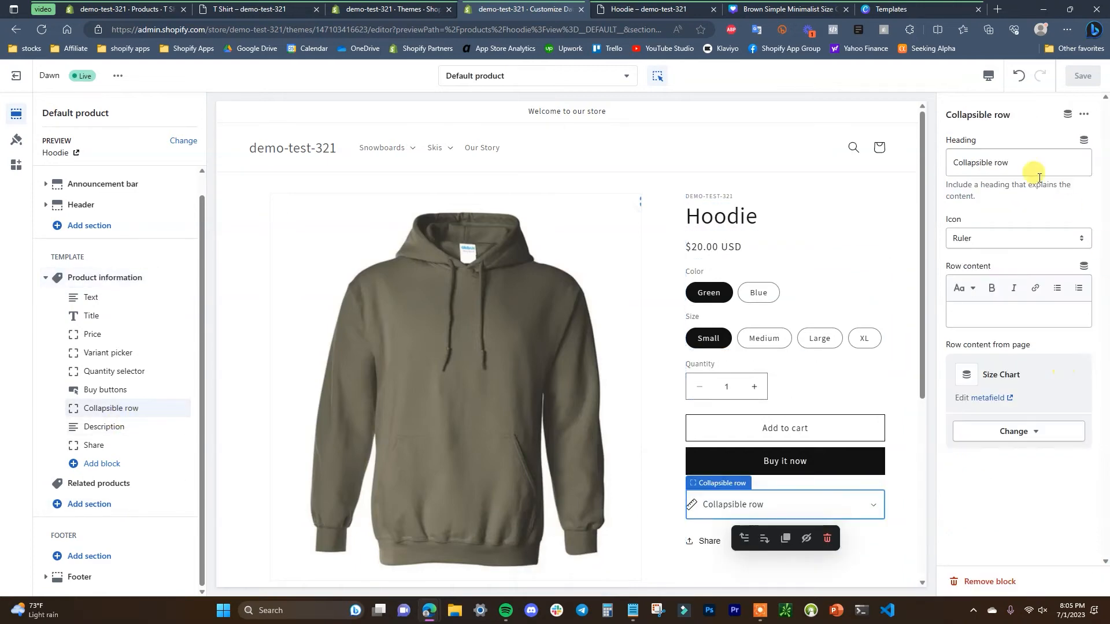
{"action": "left_click_drag", "start_coordinate": [1020, 165], "coordinate": [847, 175]}
{"action": "type", "text": "Size Chart"}
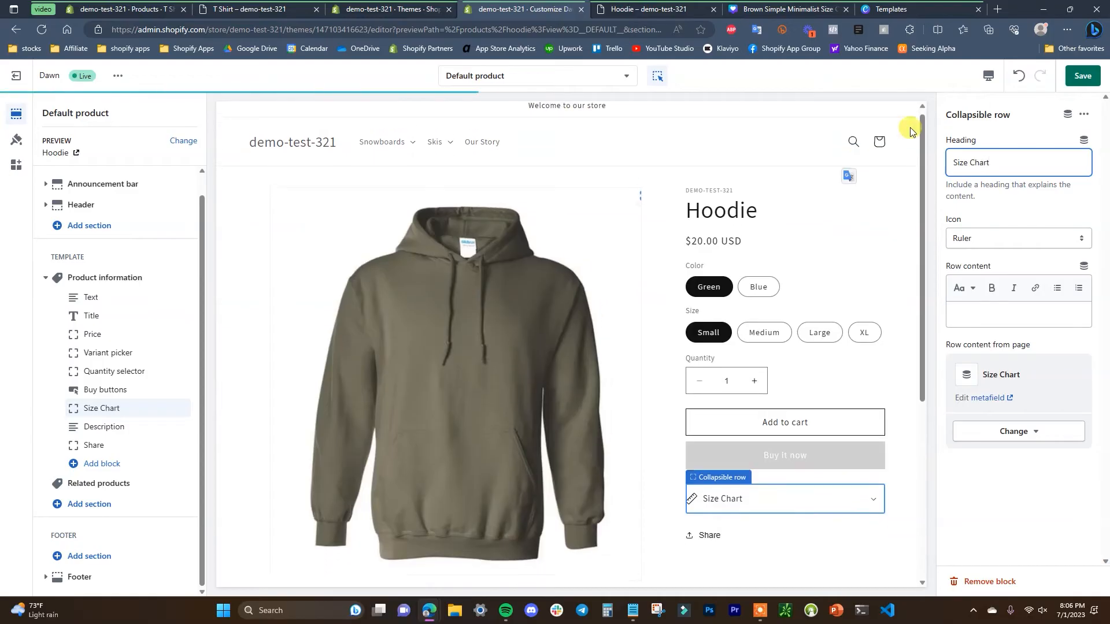
{"action": "key", "text": "ctrl+s"}
Step: Reload the T Shirt product page, expand the renamed Size Chart row to check its content, and collapse it again
{"action": "left_click", "coordinate": [395, 4]}
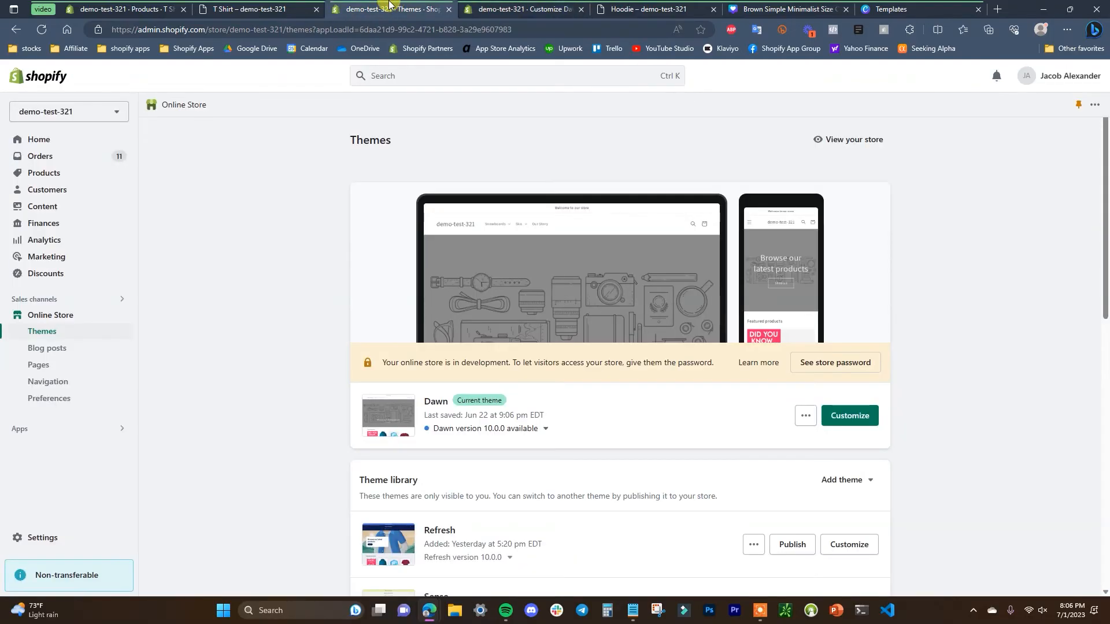
{"action": "left_click", "coordinate": [286, 7]}
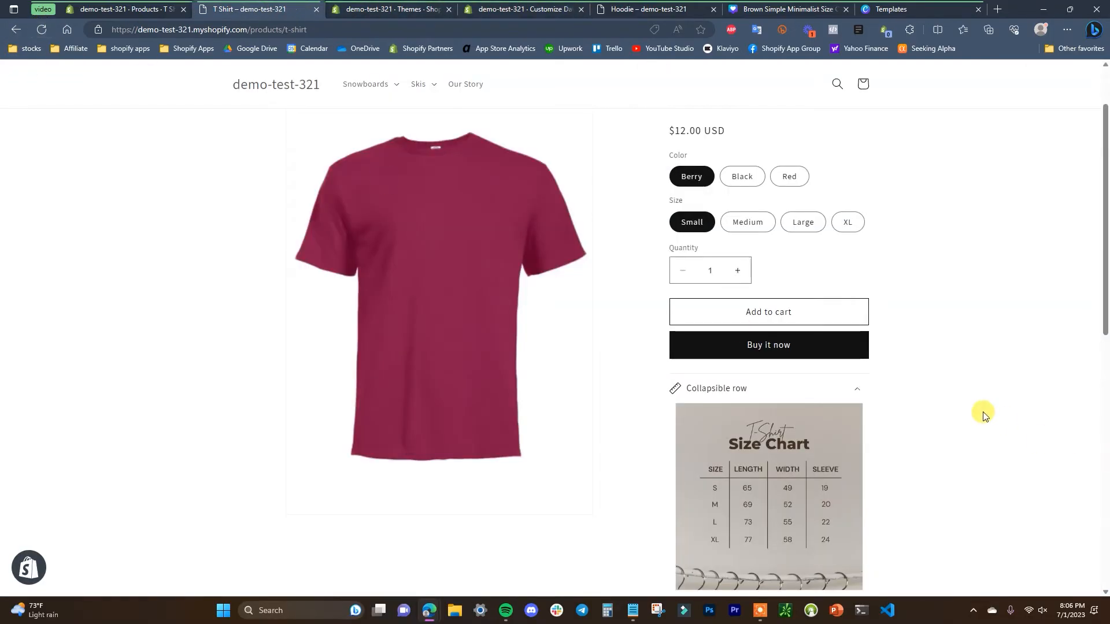
{"action": "left_click", "coordinate": [855, 388]}
{"action": "left_click", "coordinate": [527, 9]}
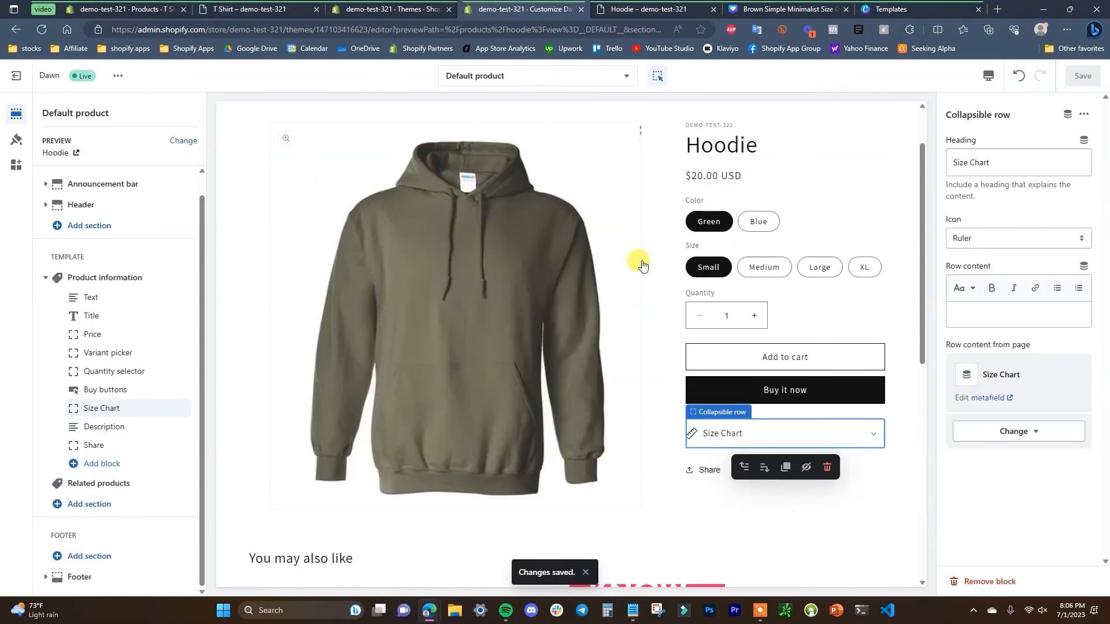
{"action": "left_click", "coordinate": [243, 9]}
{"action": "left_click", "coordinate": [53, 32]}
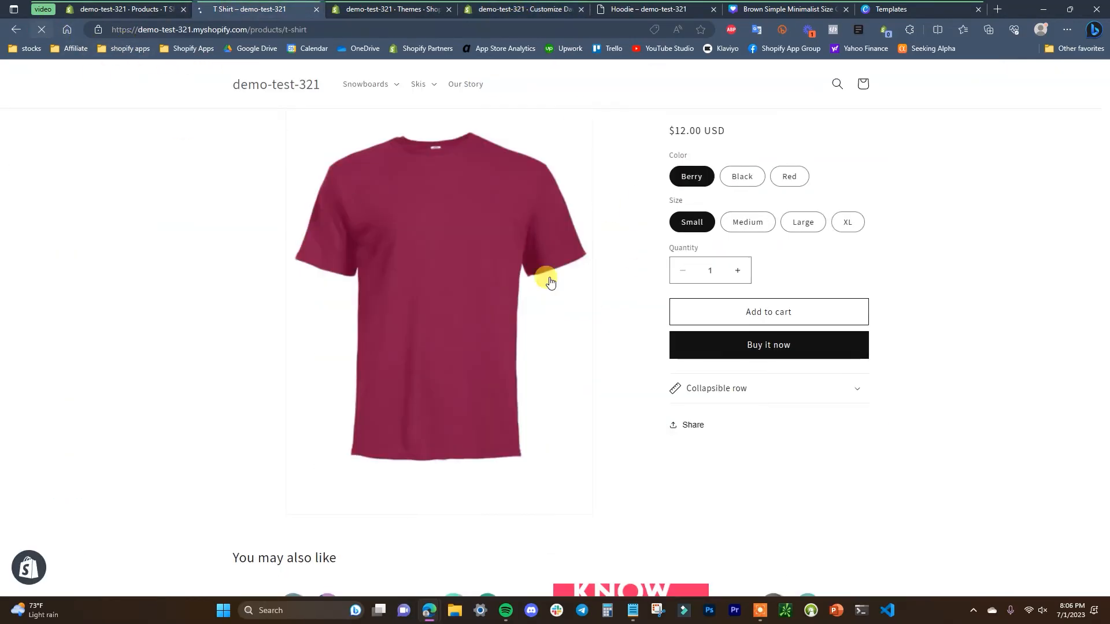
{"action": "left_click", "coordinate": [815, 392]}
{"action": "left_click", "coordinate": [841, 394]}
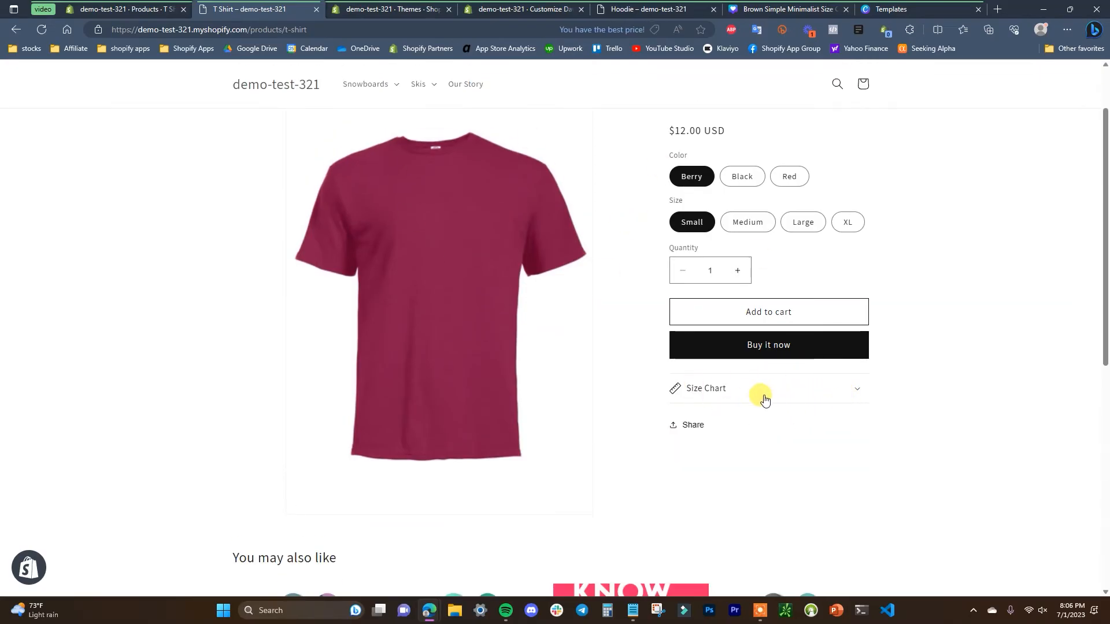
{"action": "left_click", "coordinate": [837, 398]}
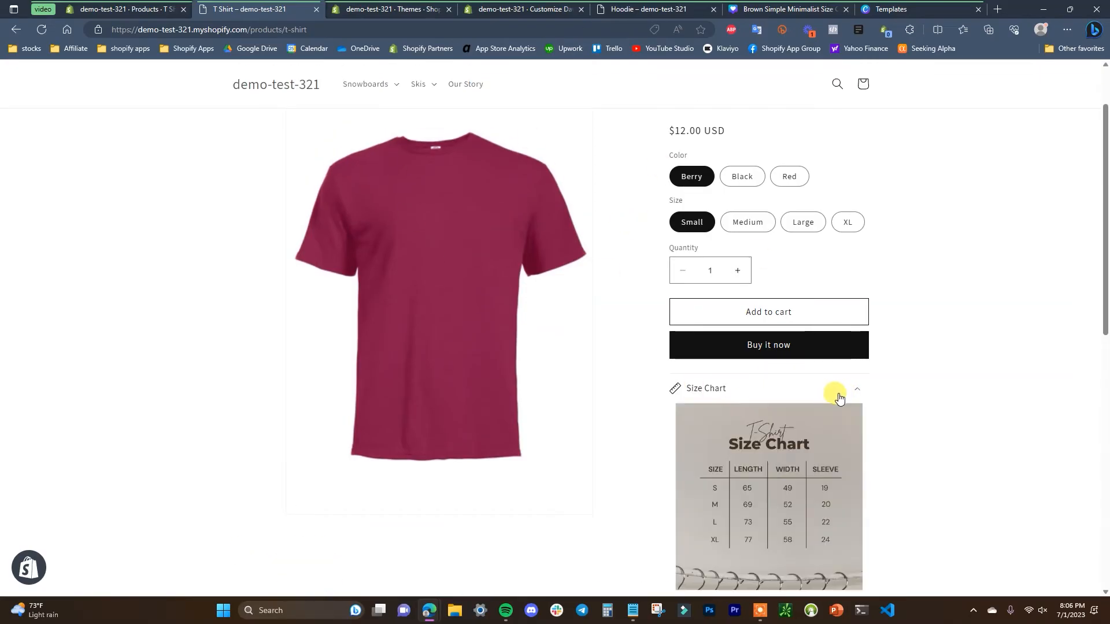
{"action": "scroll", "coordinate": [803, 471], "scroll_direction": "down", "scroll_amount": 1}
{"action": "scroll", "coordinate": [775, 432], "scroll_direction": "up", "scroll_amount": 1}
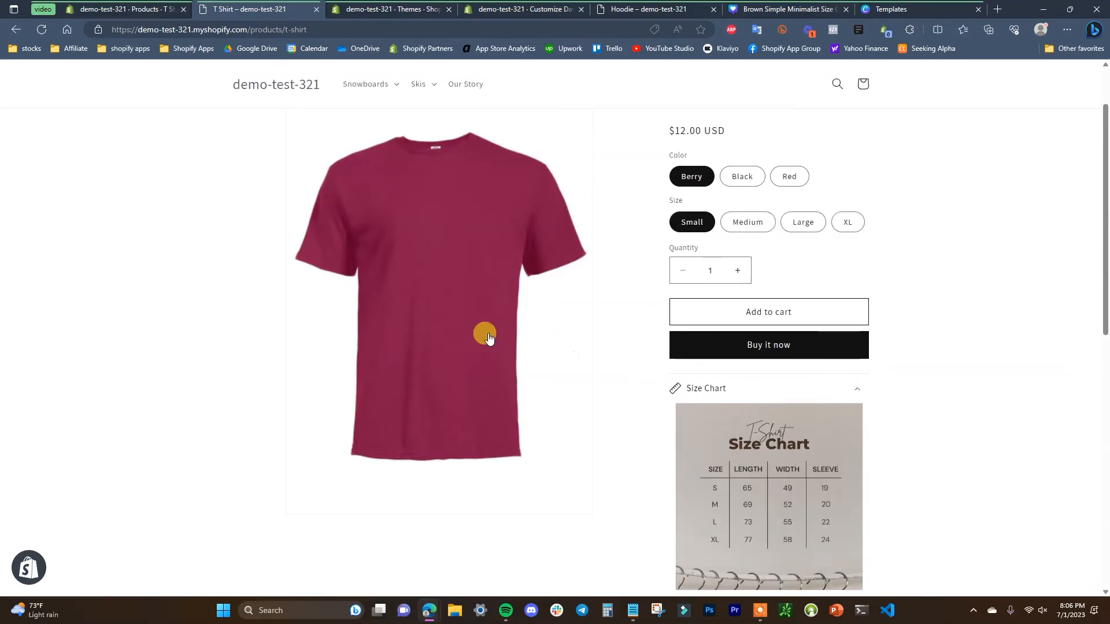
{"action": "left_click", "coordinate": [808, 401]}
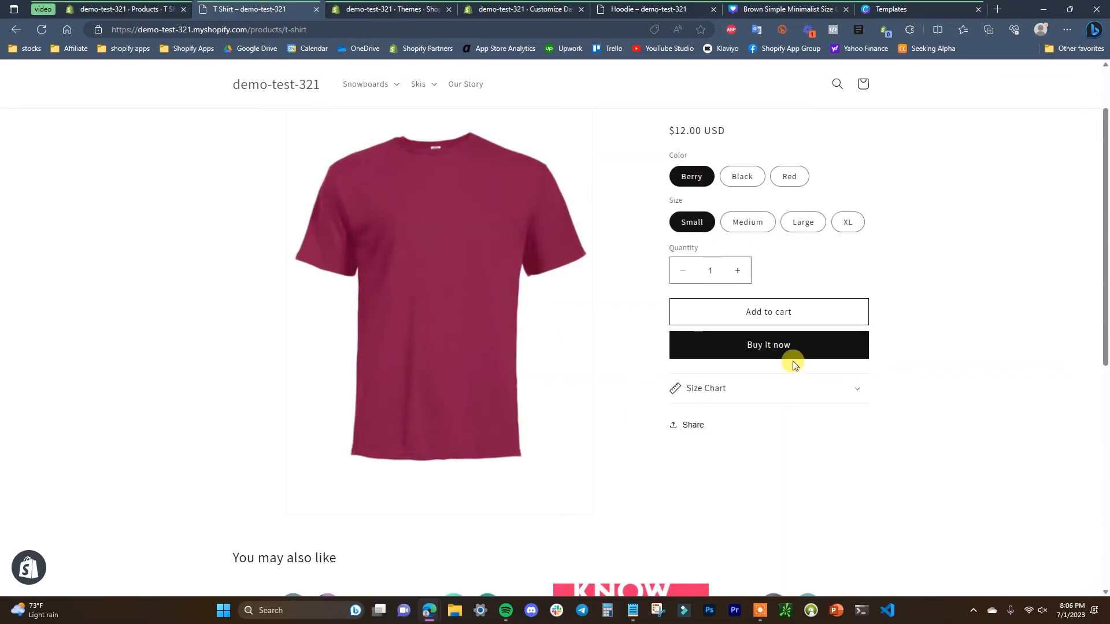
Step: From the store's home page, open The Collection Snowboard: Hydrogen product and check its Size Chart row
{"action": "left_click", "coordinate": [520, 7]}
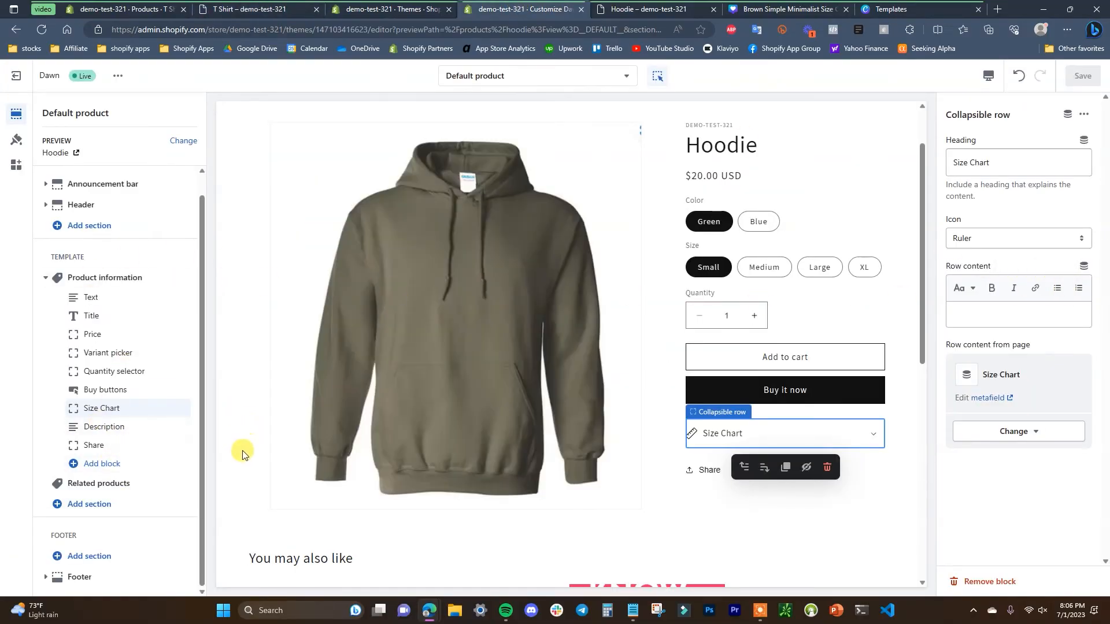
{"action": "left_click", "coordinate": [297, 5]}
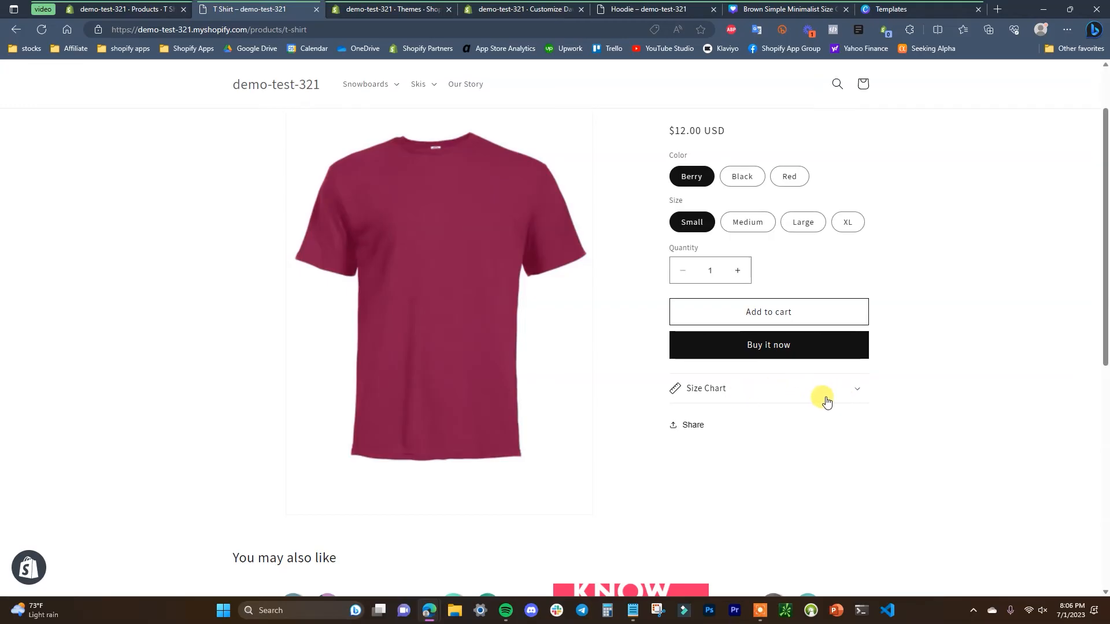
{"action": "scroll", "coordinate": [829, 400], "scroll_direction": "up", "scroll_amount": 2}
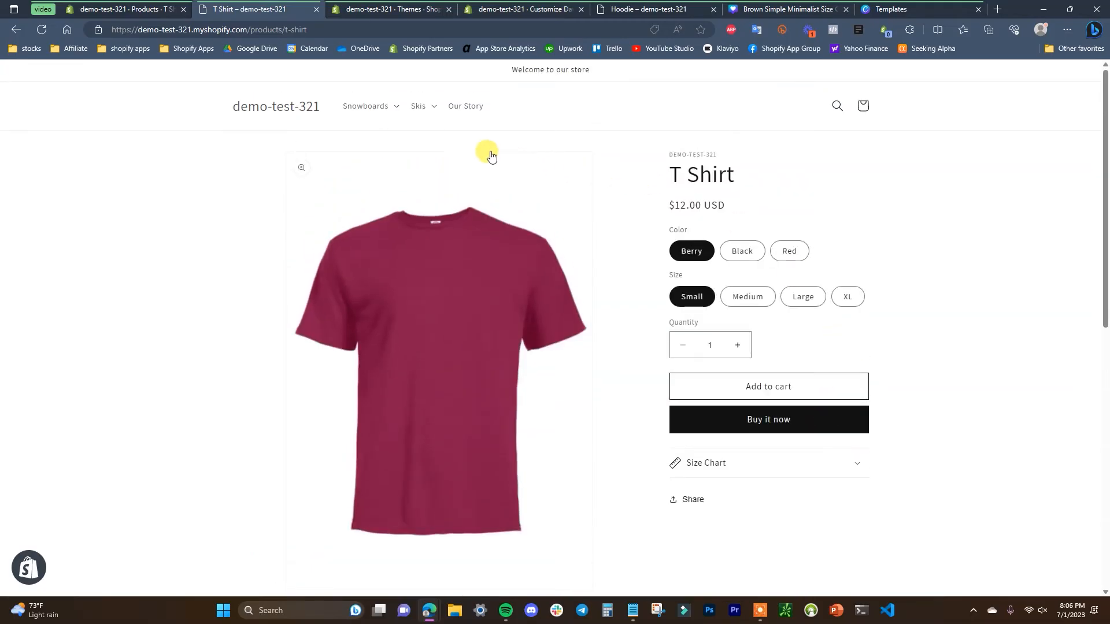
{"action": "left_click", "coordinate": [392, 112]}
{"action": "left_click", "coordinate": [296, 109]}
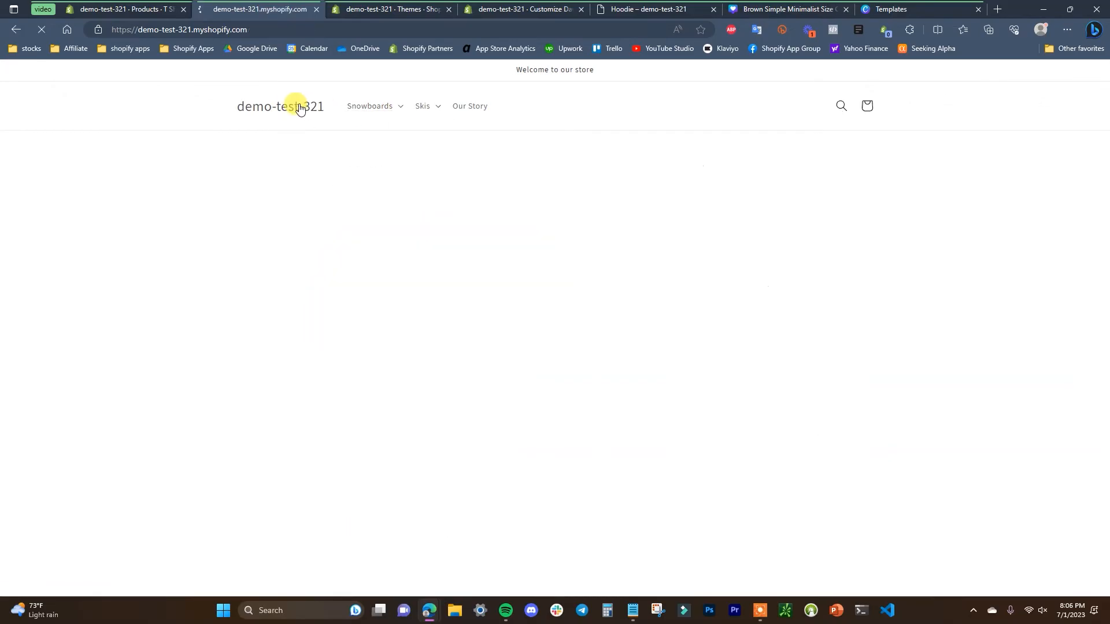
{"action": "scroll", "coordinate": [917, 335], "scroll_direction": "down", "scroll_amount": 3}
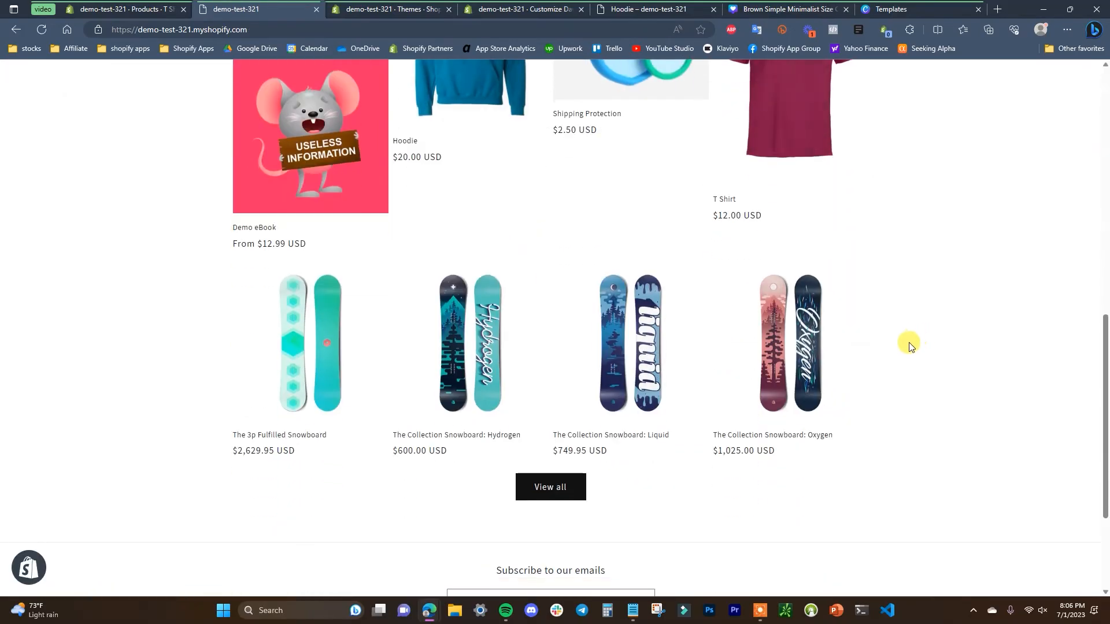
{"action": "left_click", "coordinate": [495, 433]}
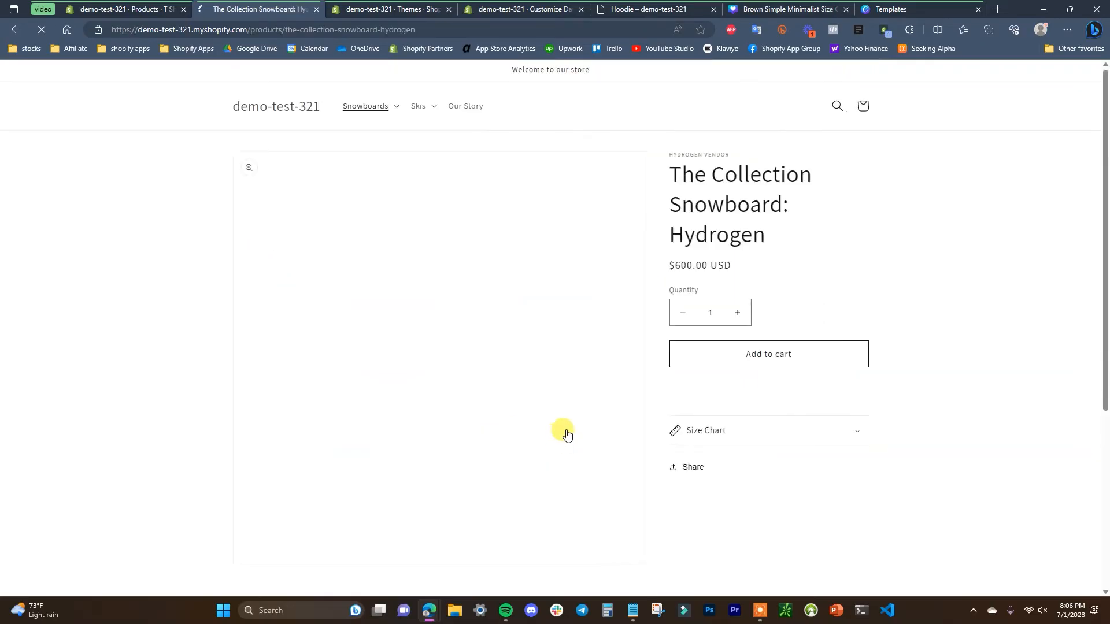
{"action": "left_click", "coordinate": [865, 435]}
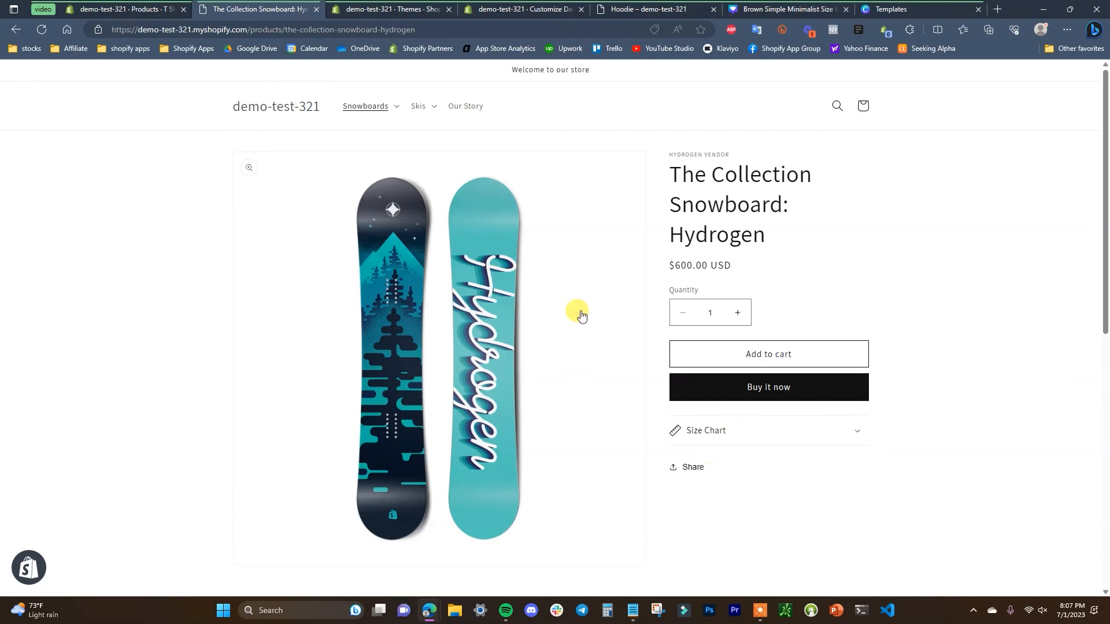
Step: Create a new product template named Apparel in the theme editor, based on the Default product template
{"action": "left_click", "coordinate": [520, 6]}
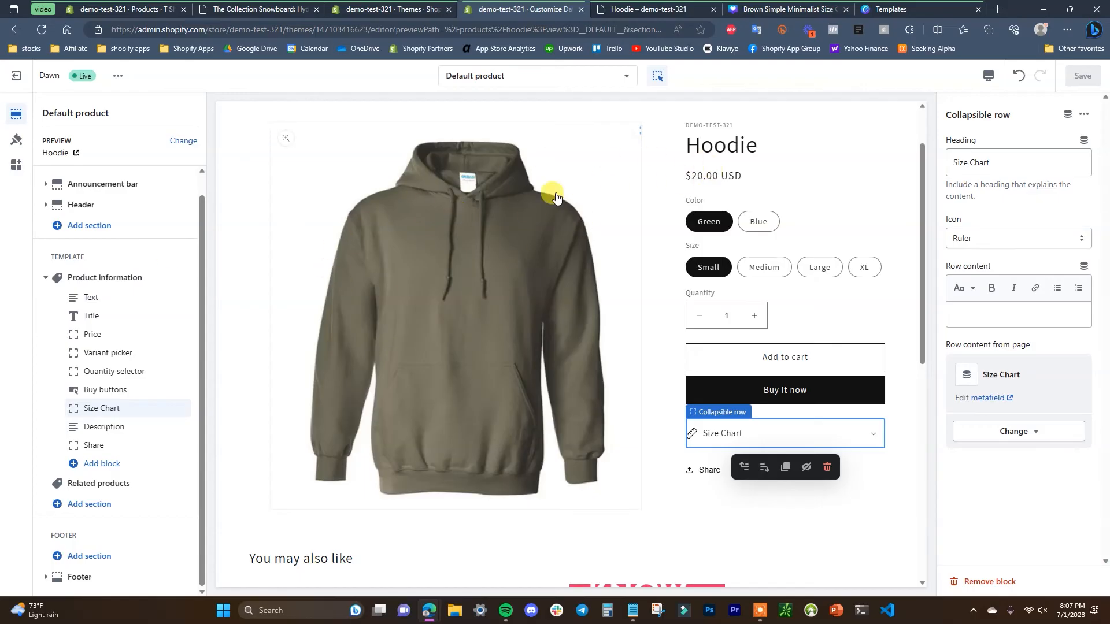
{"action": "left_click", "coordinate": [625, 80]}
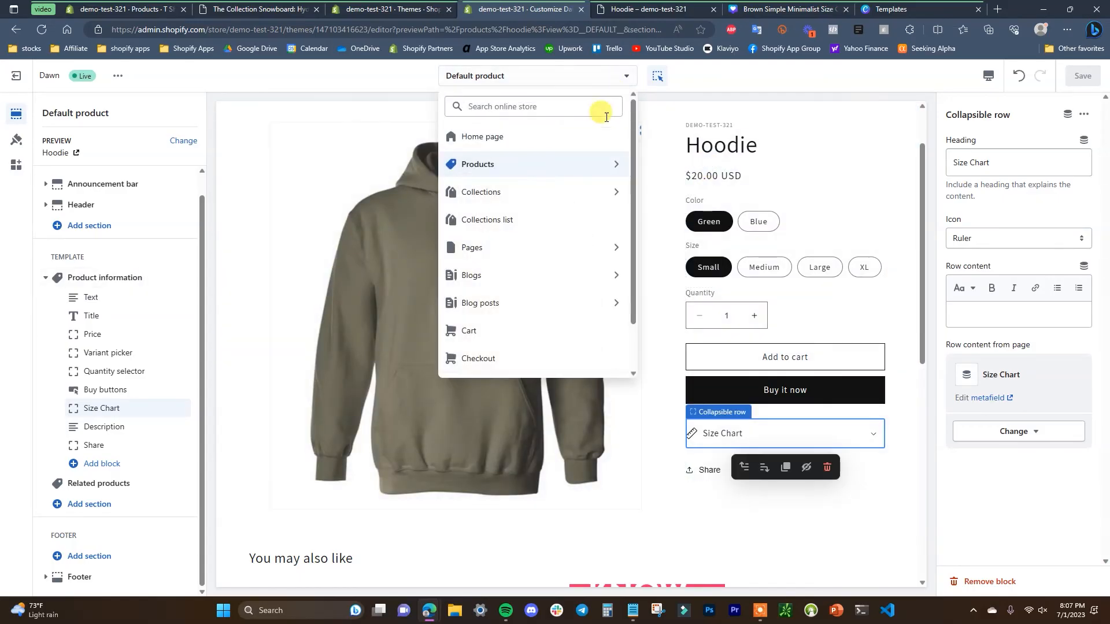
{"action": "left_click", "coordinate": [592, 164]}
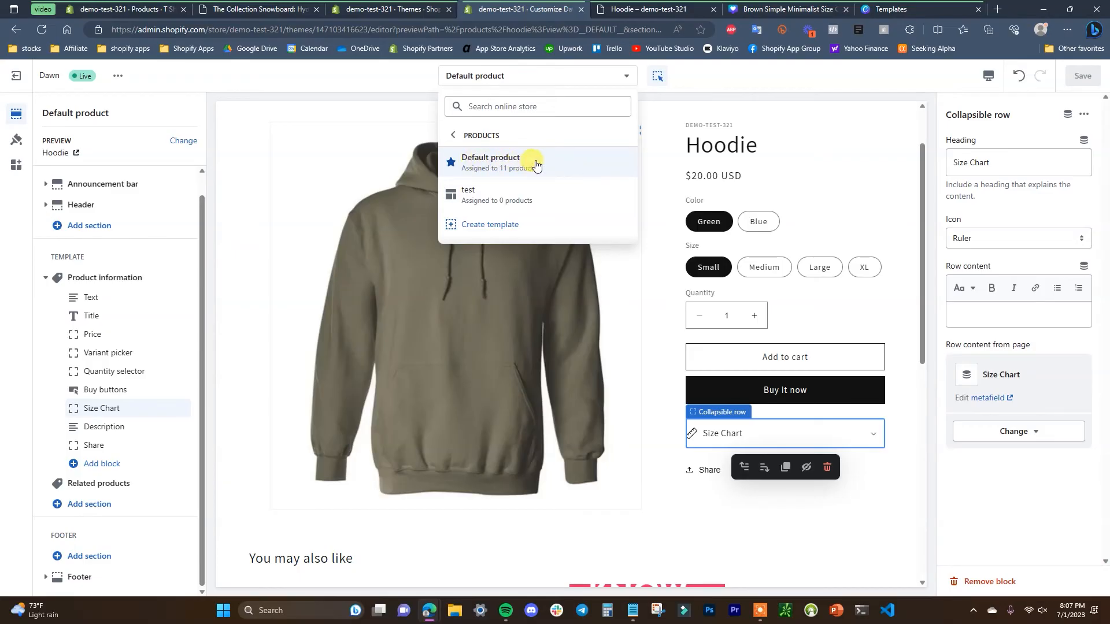
{"action": "left_click", "coordinate": [527, 226]}
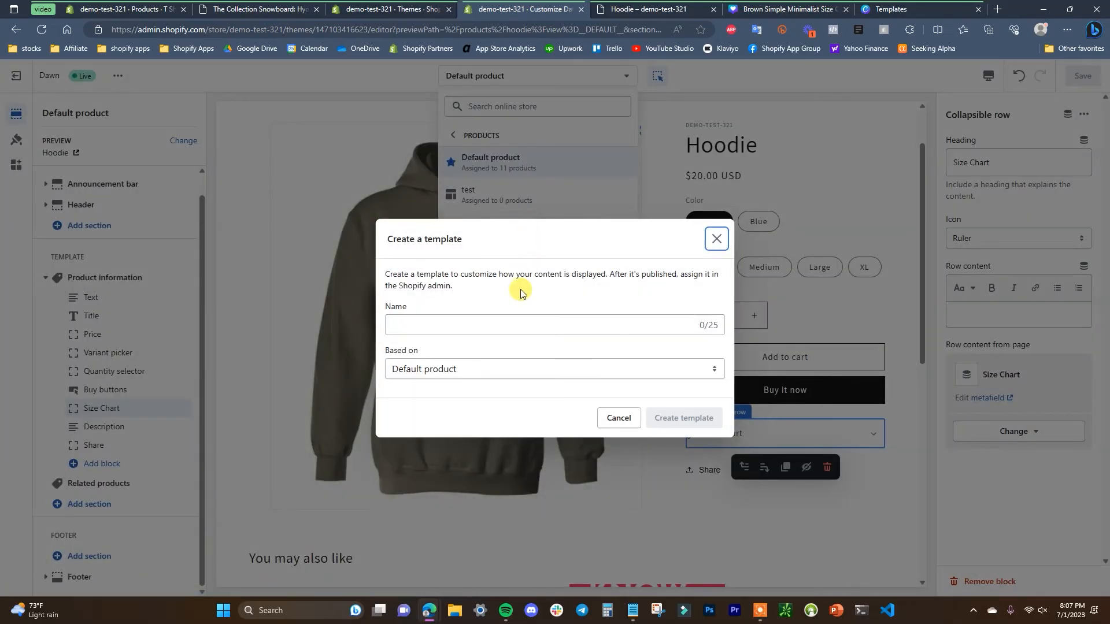
{"action": "left_click", "coordinate": [511, 320]}
{"action": "type", "text": "Apparel"}
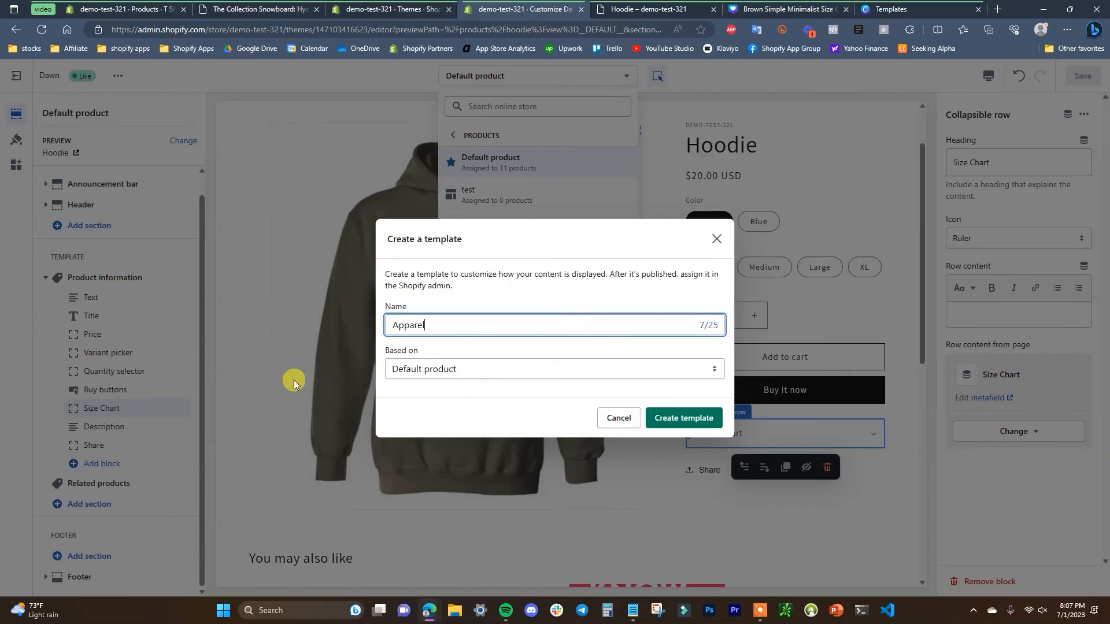
{"action": "left_click", "coordinate": [683, 418]}
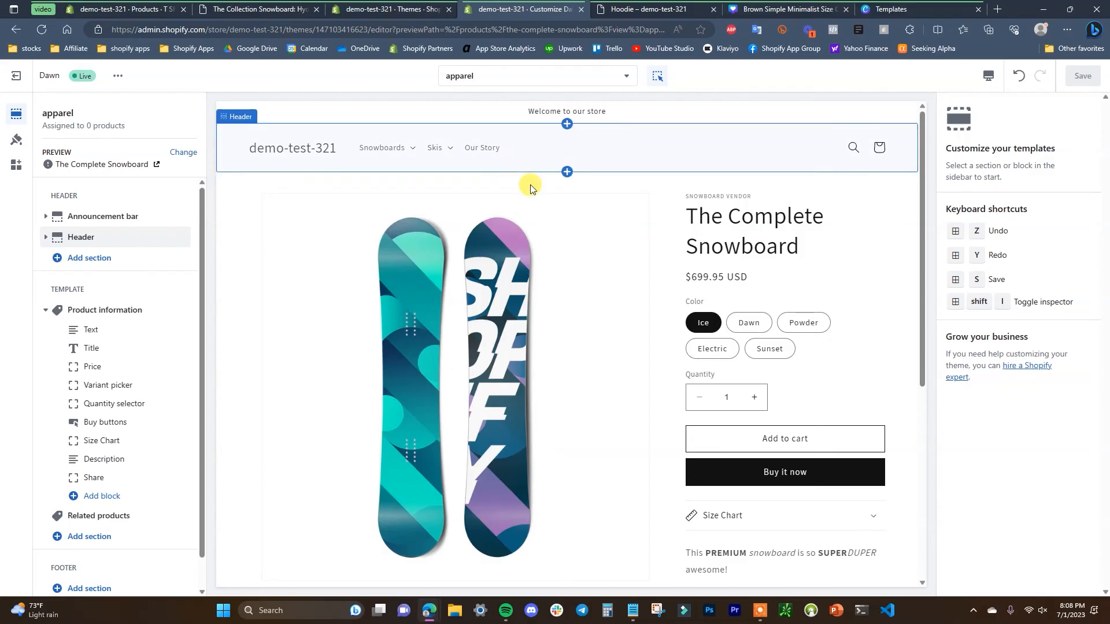
Step: Reload the T Shirt product in the Shopify admin, set its theme template to apparel, and save the product
{"action": "left_click", "coordinate": [131, 9]}
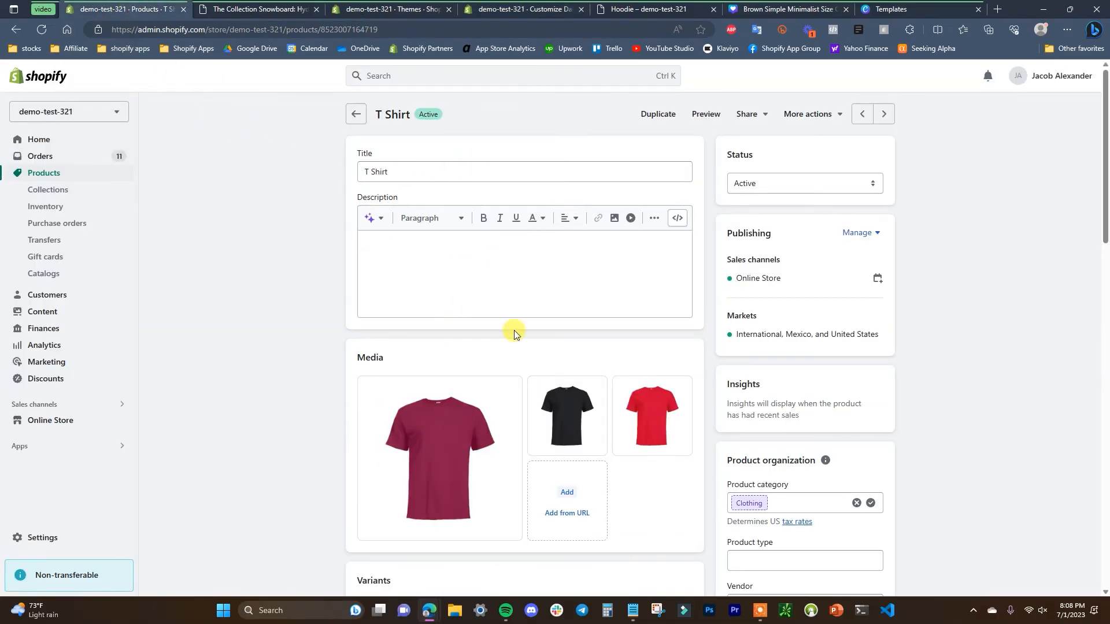
{"action": "left_click", "coordinate": [41, 29]}
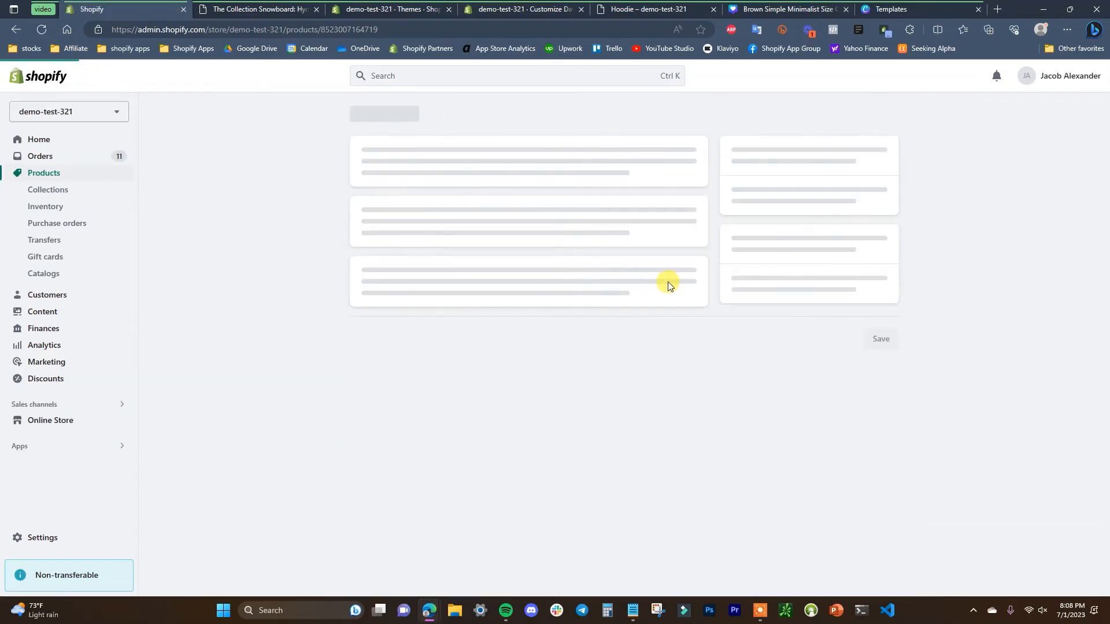
{"action": "scroll", "coordinate": [718, 272], "scroll_direction": "down", "scroll_amount": 5}
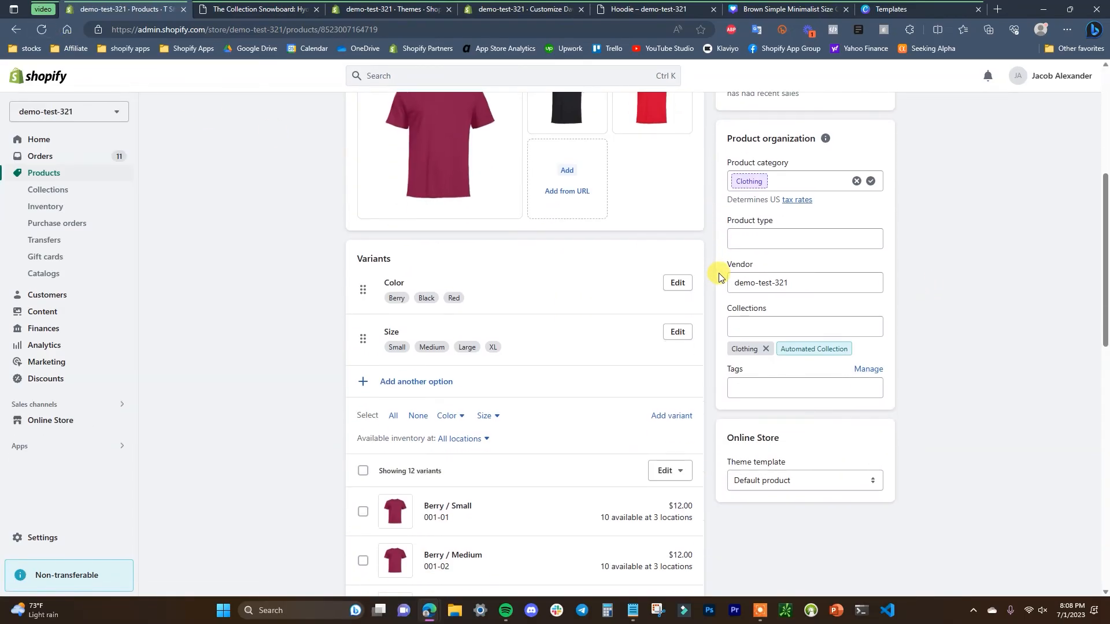
{"action": "scroll", "coordinate": [850, 494], "scroll_direction": "down", "scroll_amount": 3}
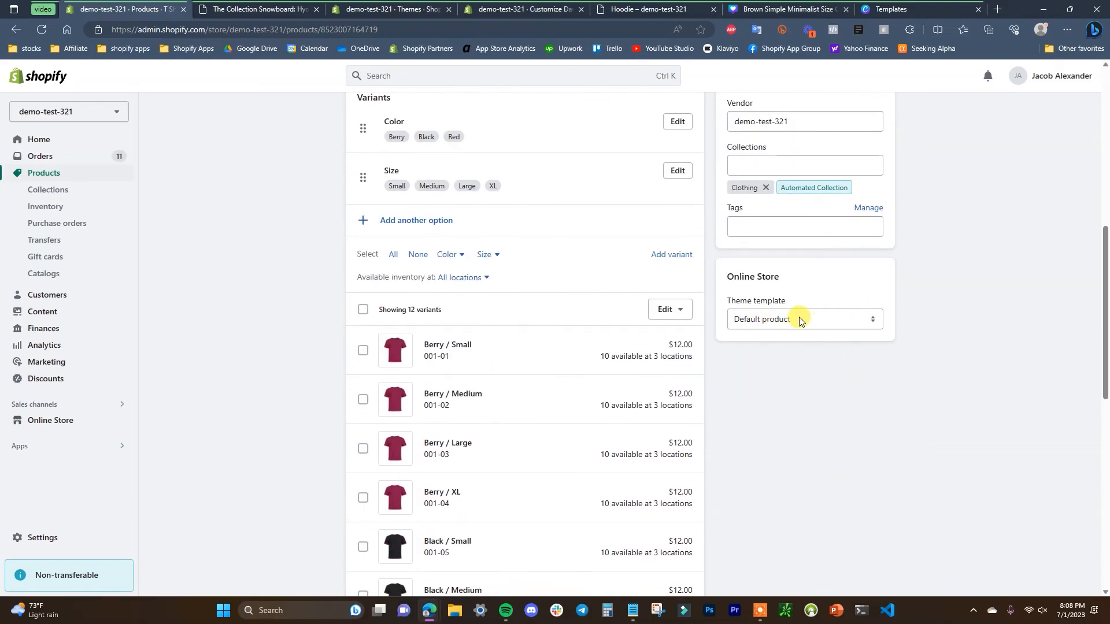
{"action": "left_click", "coordinate": [800, 322]}
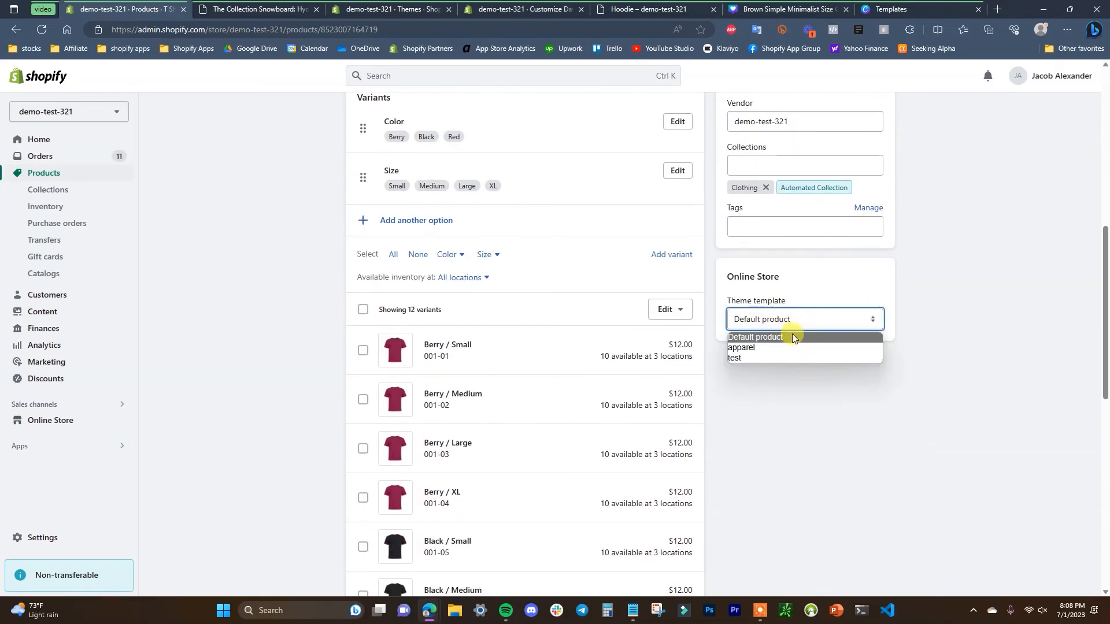
{"action": "left_click", "coordinate": [779, 346]}
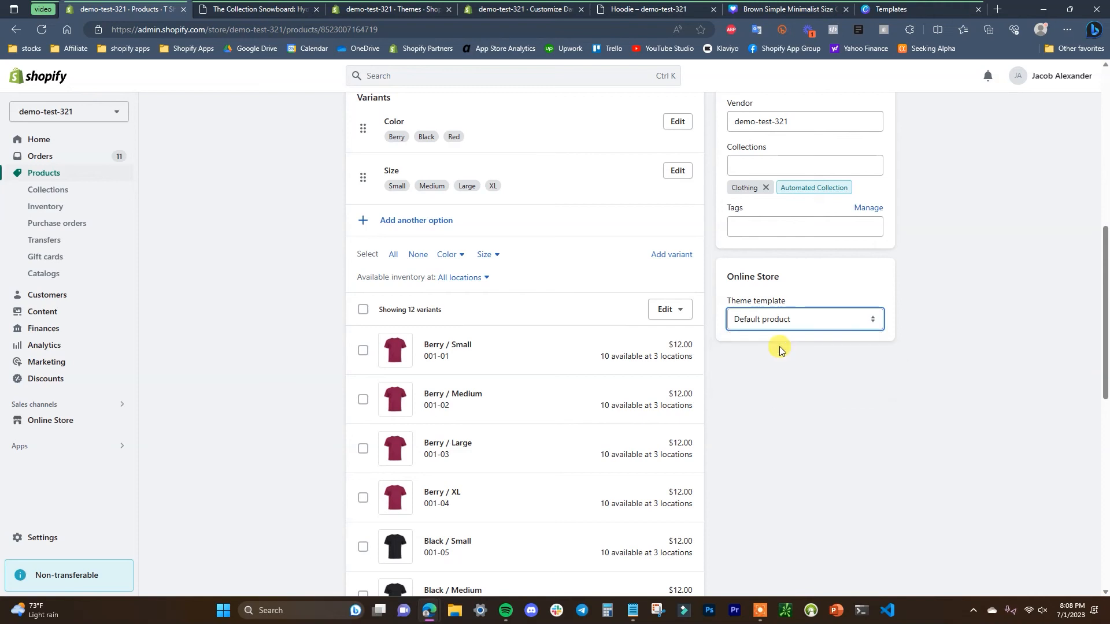
{"action": "left_click", "coordinate": [874, 77]}
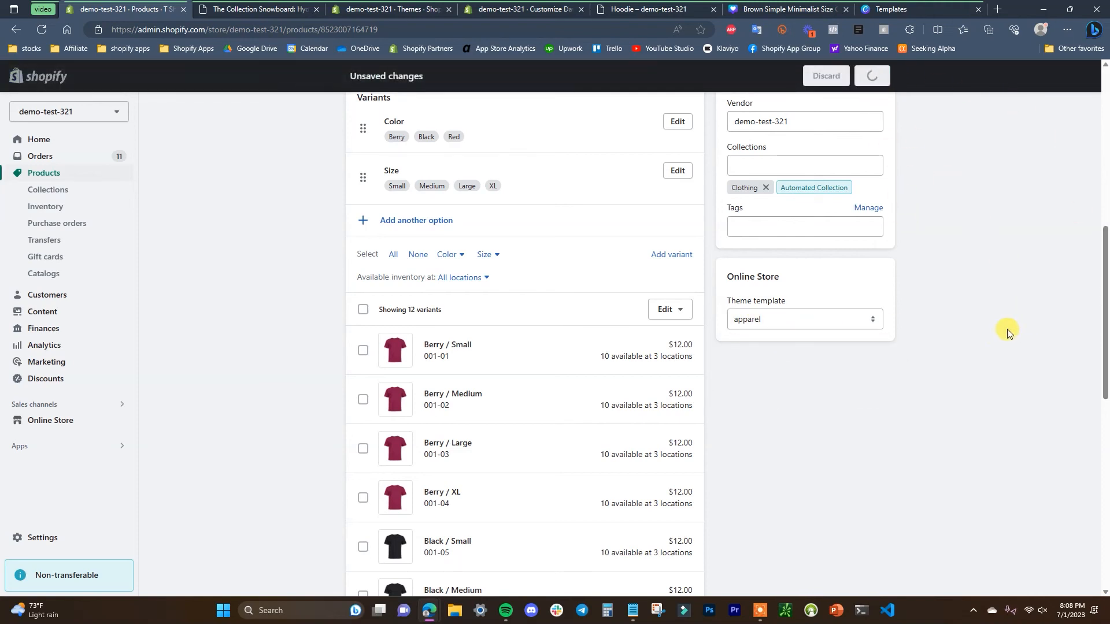
Step: Open the Hoodie product from the products list, set its theme template to apparel, and save it
{"action": "left_click", "coordinate": [356, 114]}
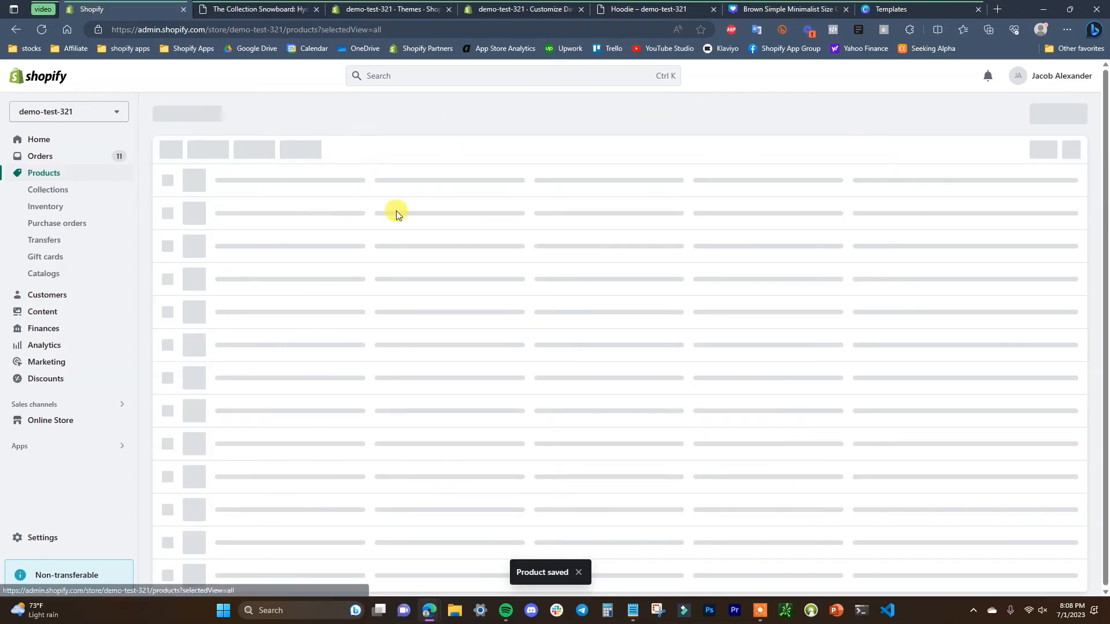
{"action": "left_click", "coordinate": [239, 235]}
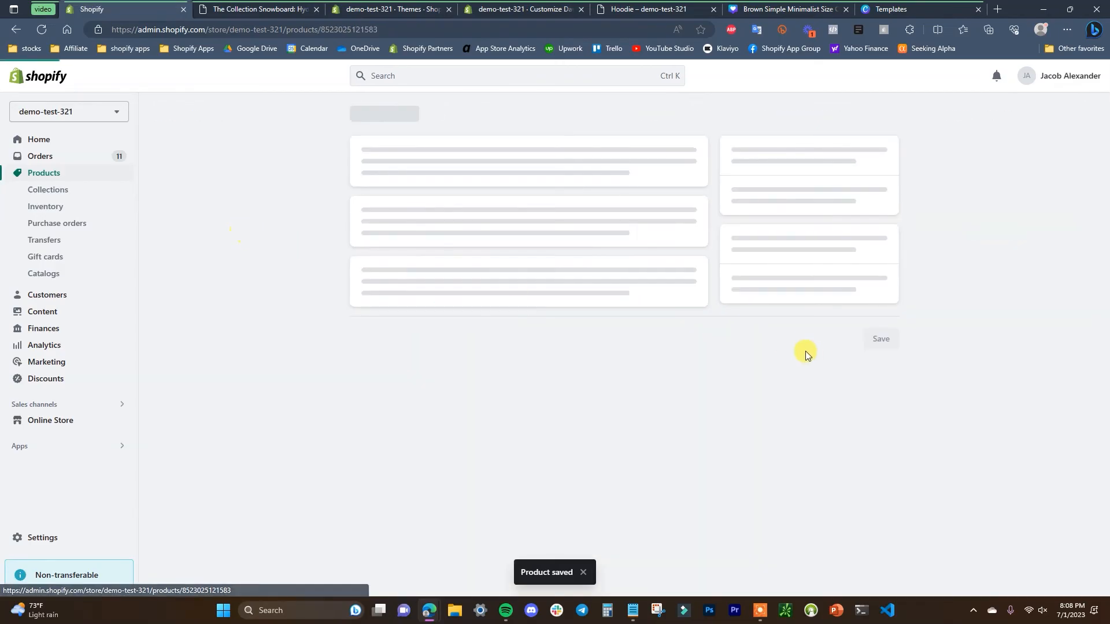
{"action": "scroll", "coordinate": [948, 390], "scroll_direction": "down", "scroll_amount": 7}
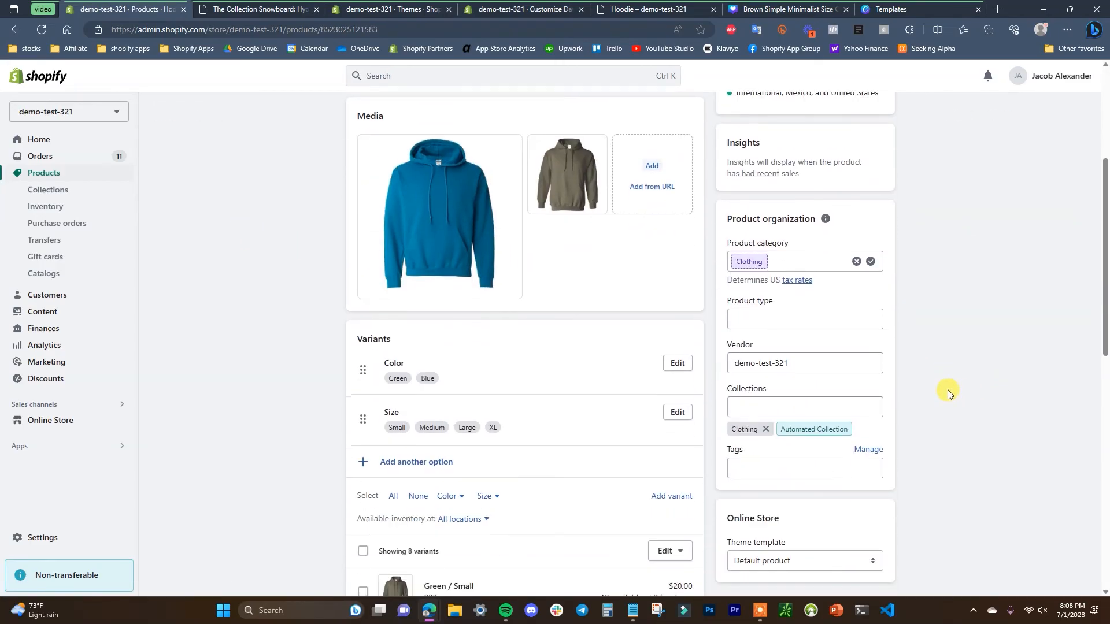
{"action": "left_click", "coordinate": [804, 401]}
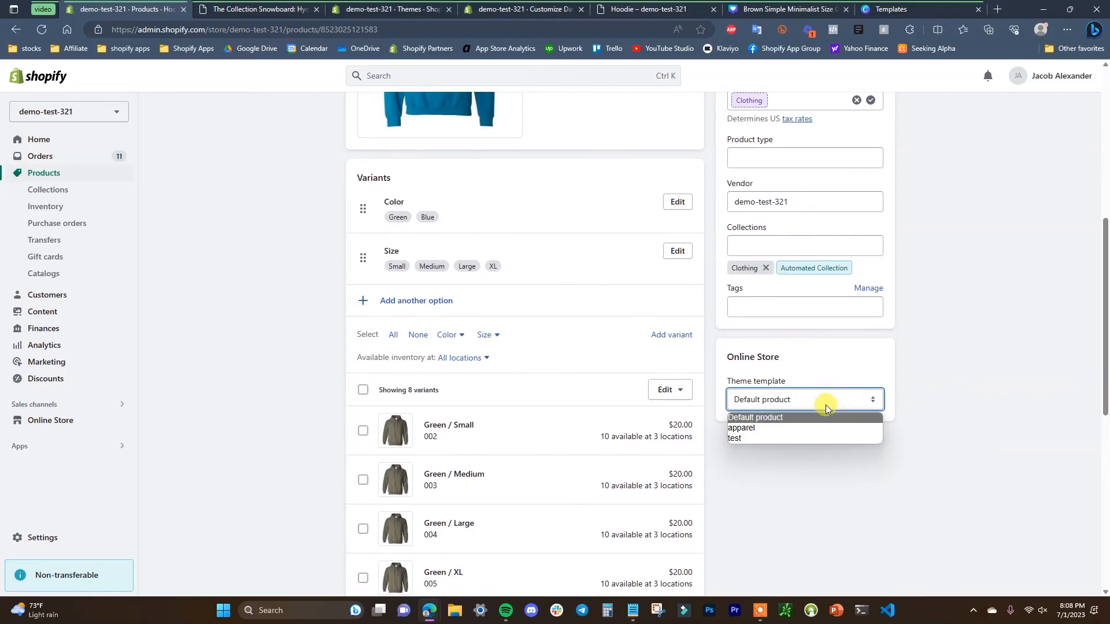
{"action": "left_click", "coordinate": [775, 425]}
{"action": "left_click", "coordinate": [873, 77]}
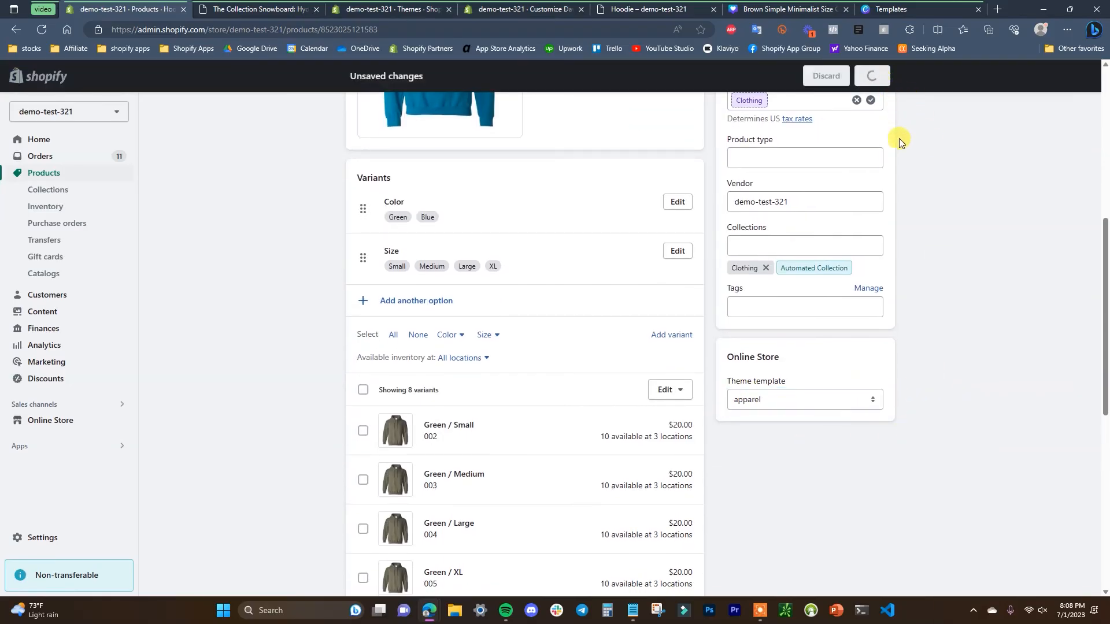
{"action": "scroll", "coordinate": [389, 266], "scroll_direction": "down", "scroll_amount": 3}
{"action": "scroll", "coordinate": [312, 332], "scroll_direction": "up", "scroll_amount": 3}
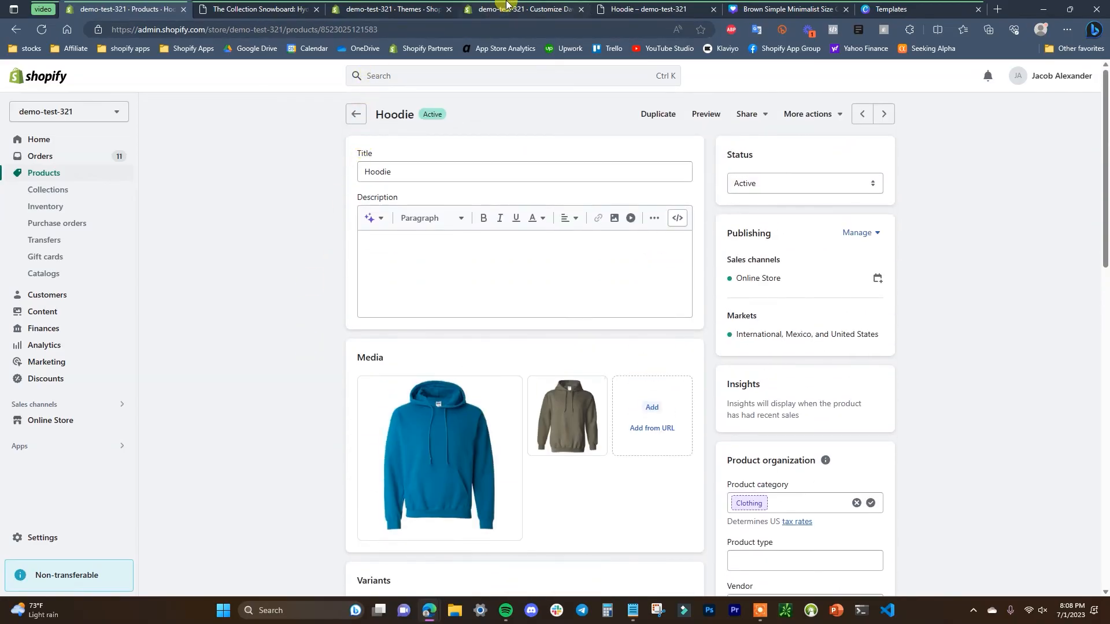
Step: Reload the apparel template in the theme editor and preview it with the Hoodie product
{"action": "left_click", "coordinate": [505, 7]}
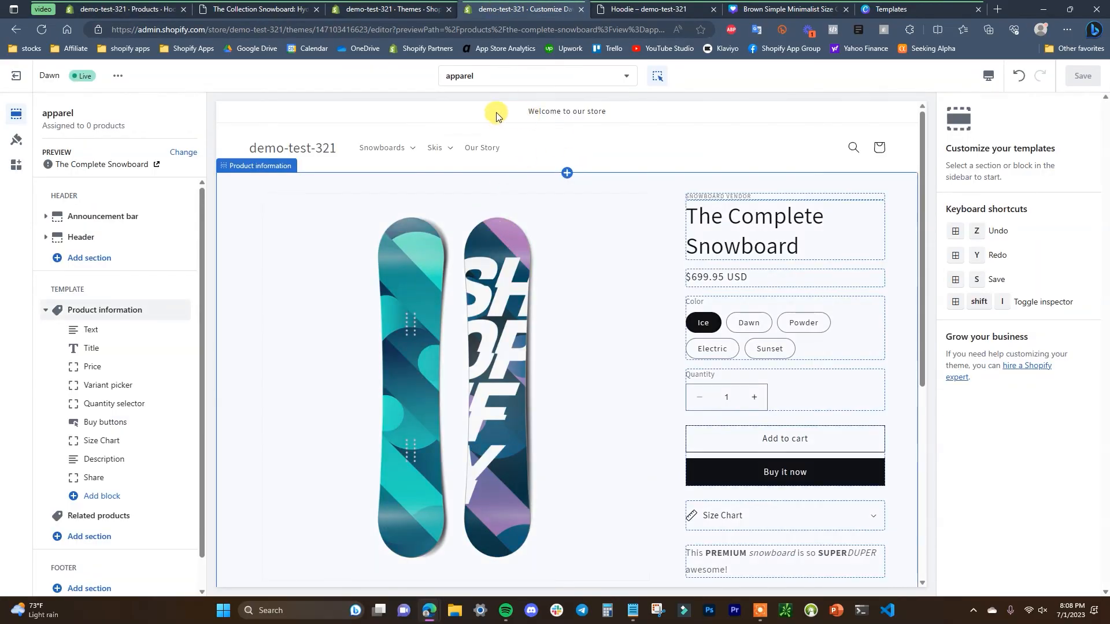
{"action": "left_click", "coordinate": [42, 30]}
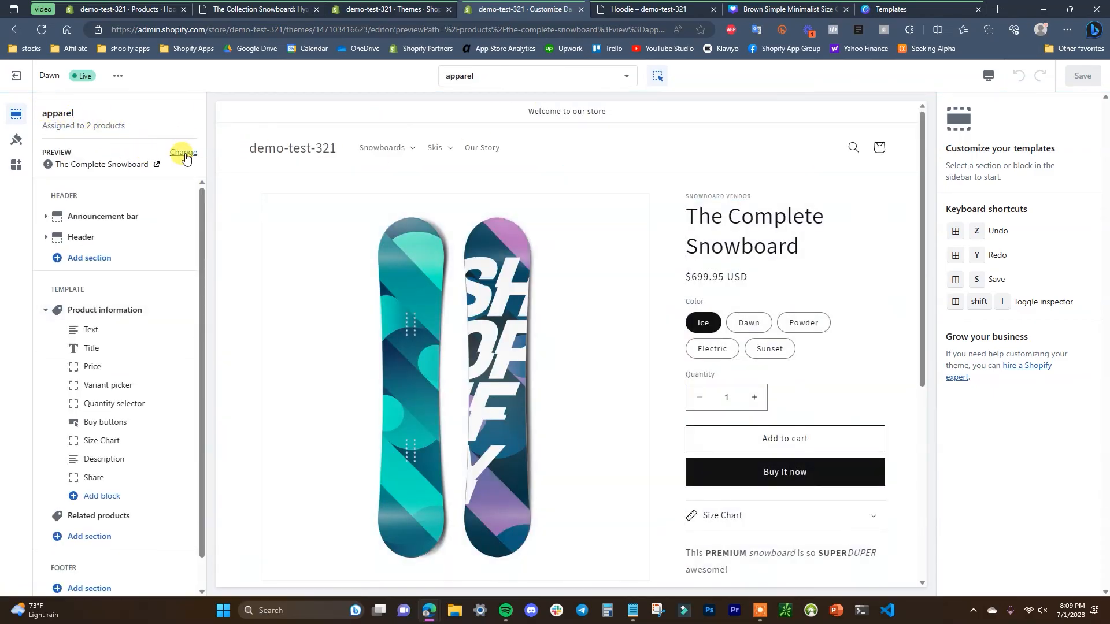
{"action": "left_click", "coordinate": [184, 153]}
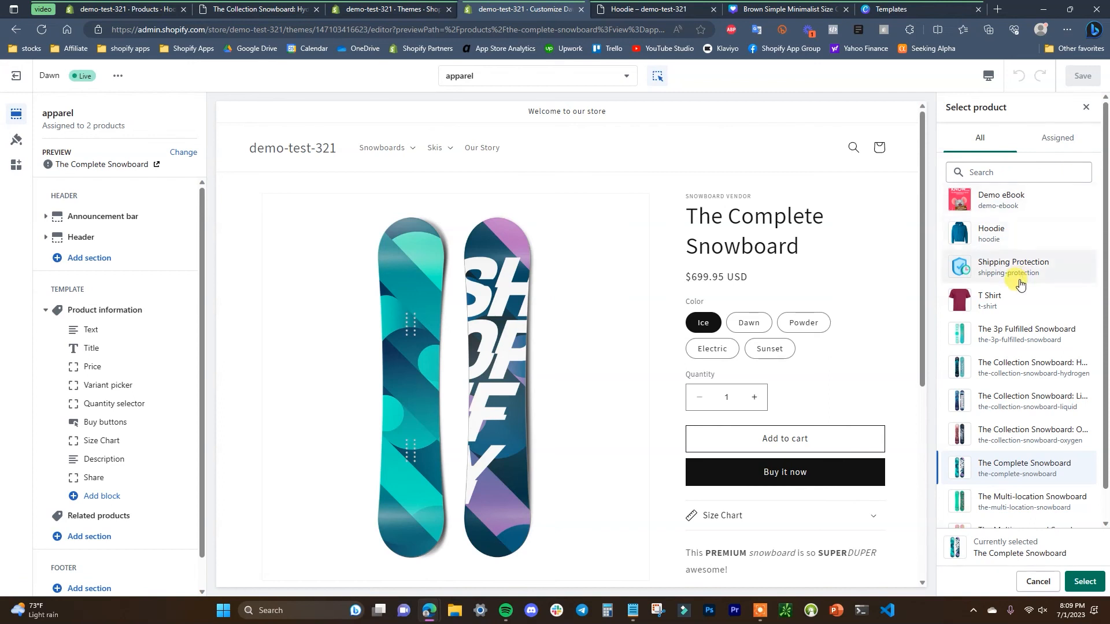
{"action": "left_click", "coordinate": [1018, 245]}
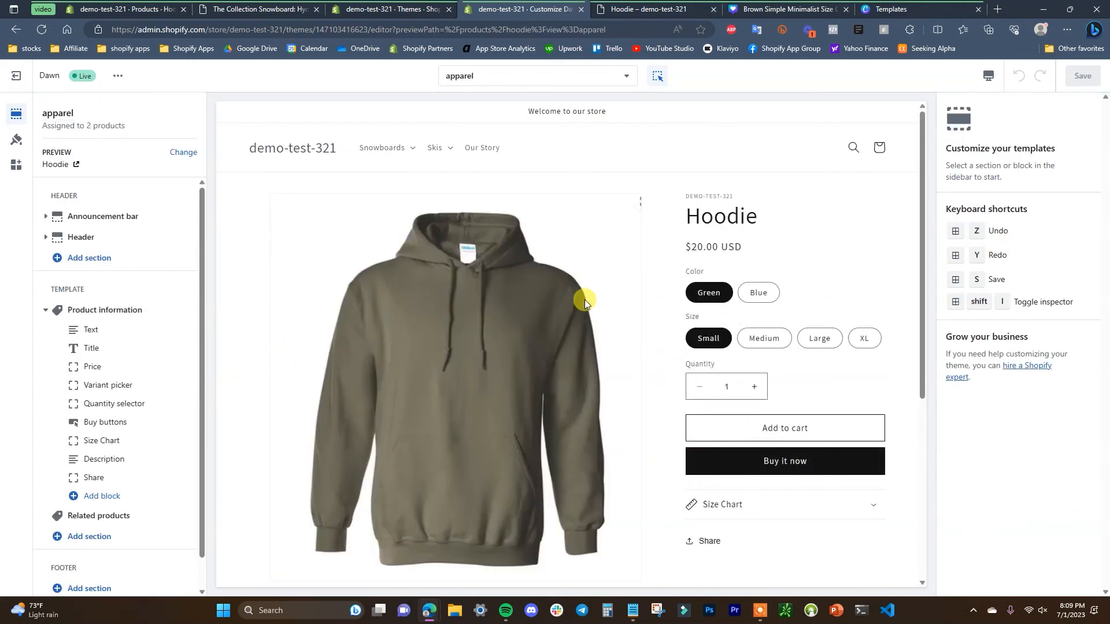
Step: Switch to the Default product template, remove its Size Chart collapsible row block, and save the template
{"action": "left_click", "coordinate": [605, 79]}
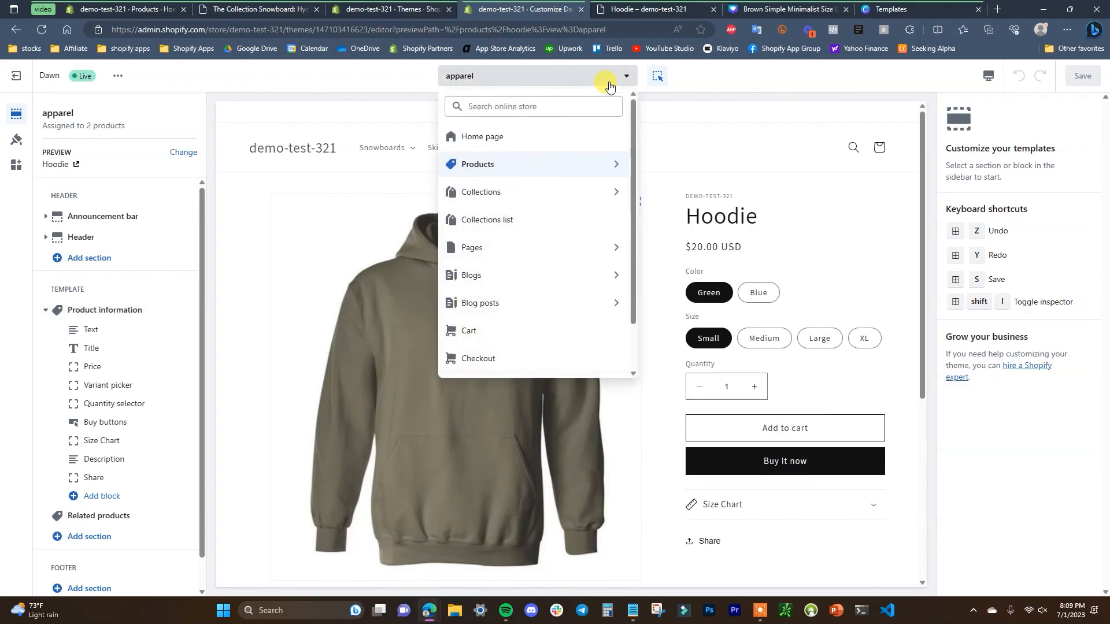
{"action": "left_click", "coordinate": [575, 167]}
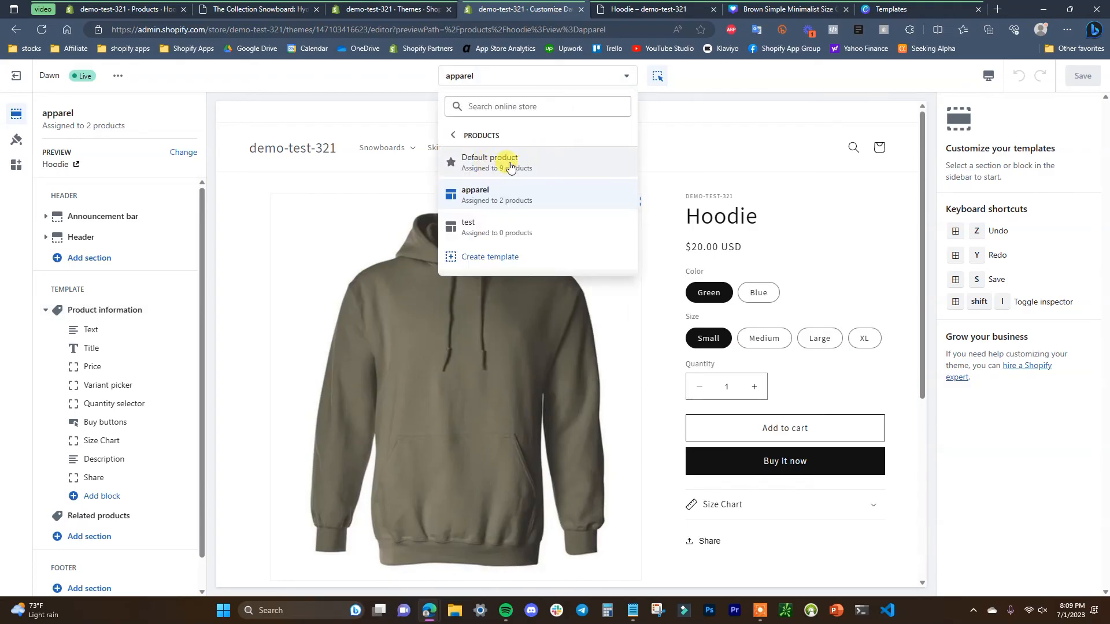
{"action": "left_click", "coordinate": [491, 166]}
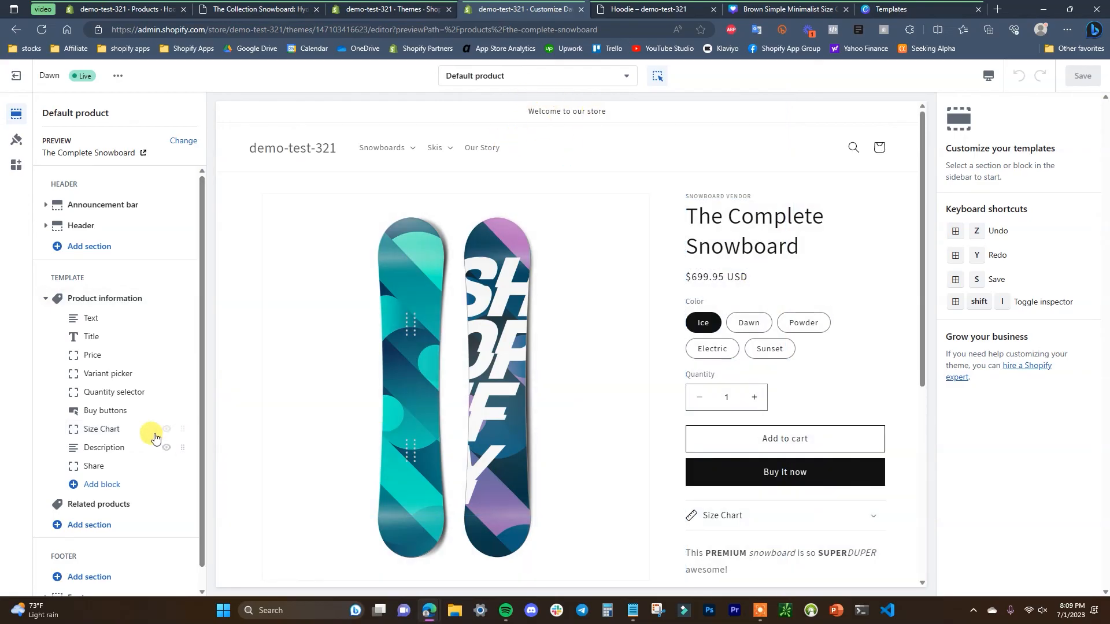
{"action": "left_click", "coordinate": [137, 435]}
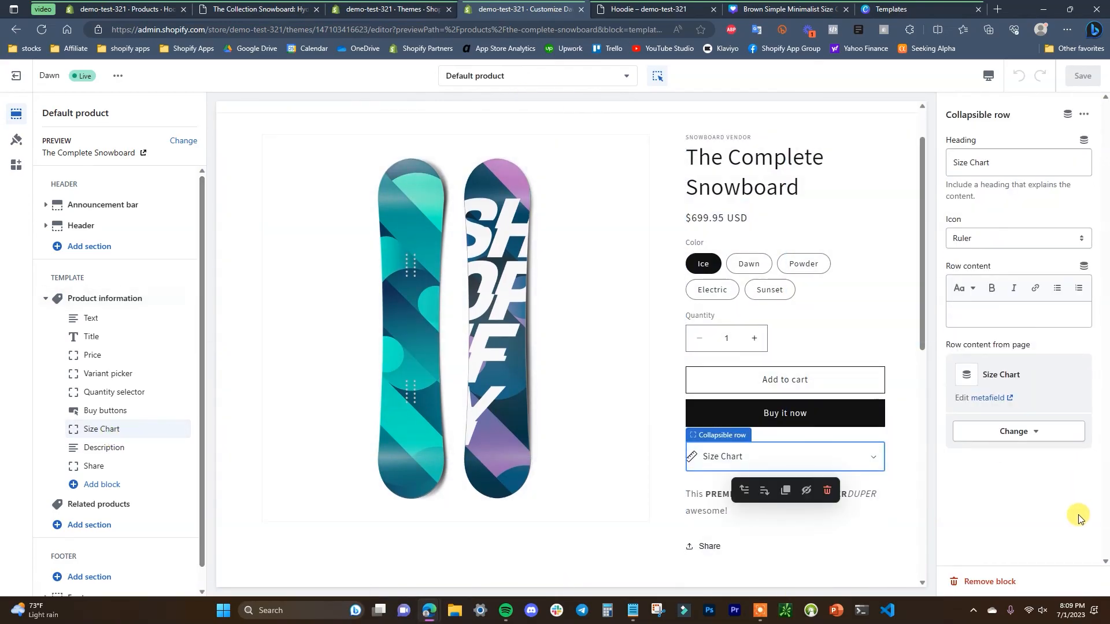
{"action": "left_click", "coordinate": [1000, 582]}
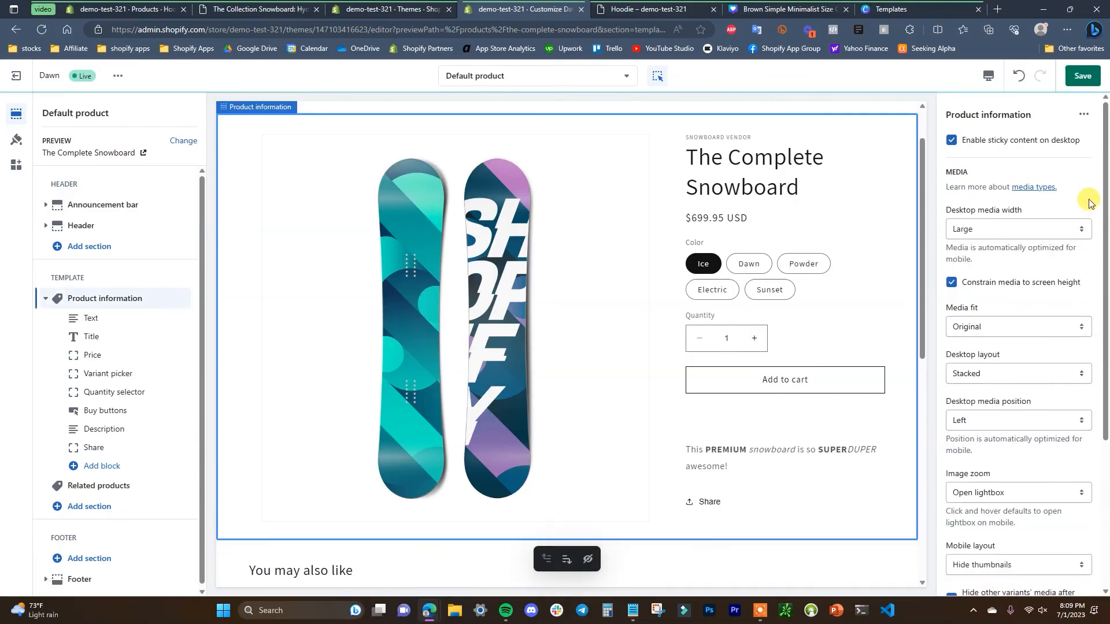
{"action": "left_click", "coordinate": [1083, 75]}
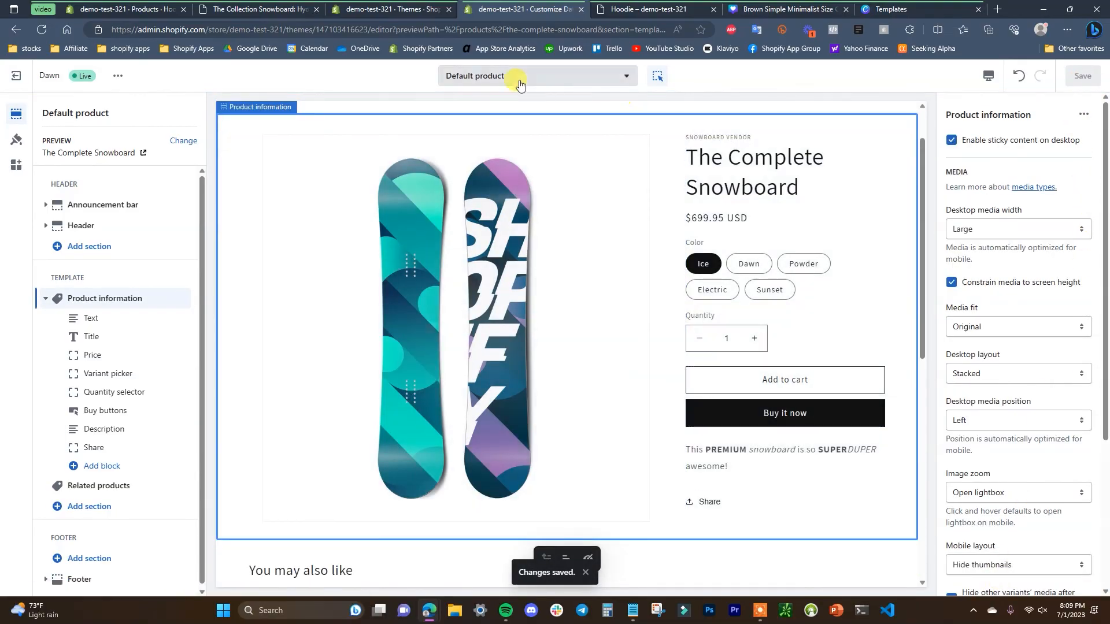
Step: On the storefront, open the Hoodie product from the home page, expand its Size Chart row to check it, and collapse it
{"action": "left_click", "coordinate": [604, 6]}
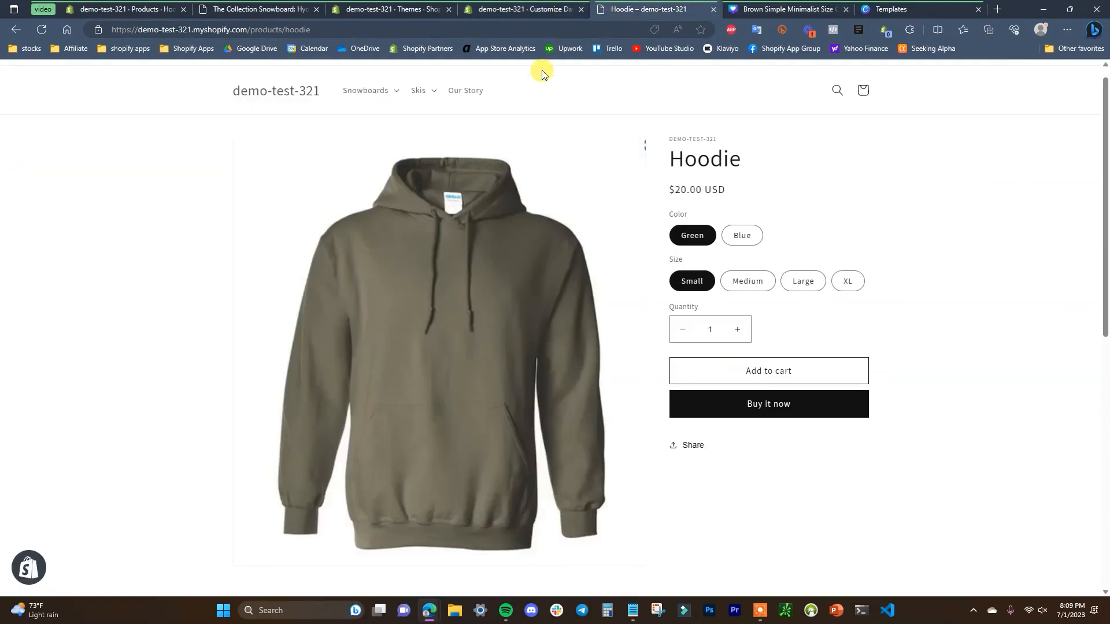
{"action": "left_click", "coordinate": [277, 91]}
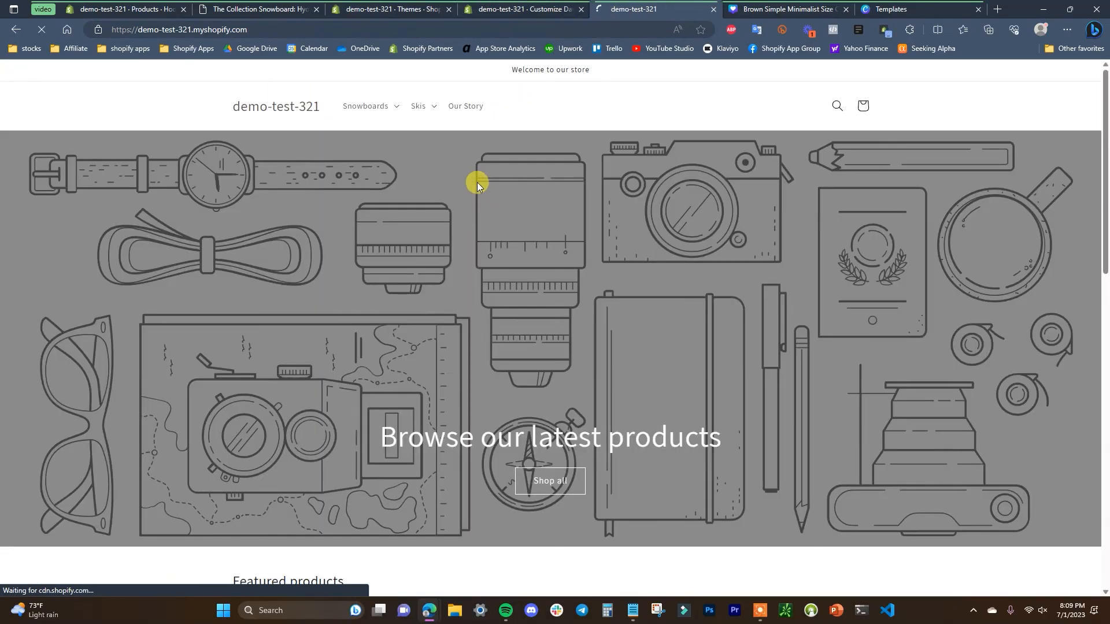
{"action": "scroll", "coordinate": [477, 182], "scroll_direction": "down", "scroll_amount": 10}
{"action": "scroll", "coordinate": [580, 278], "scroll_direction": "up", "scroll_amount": 1}
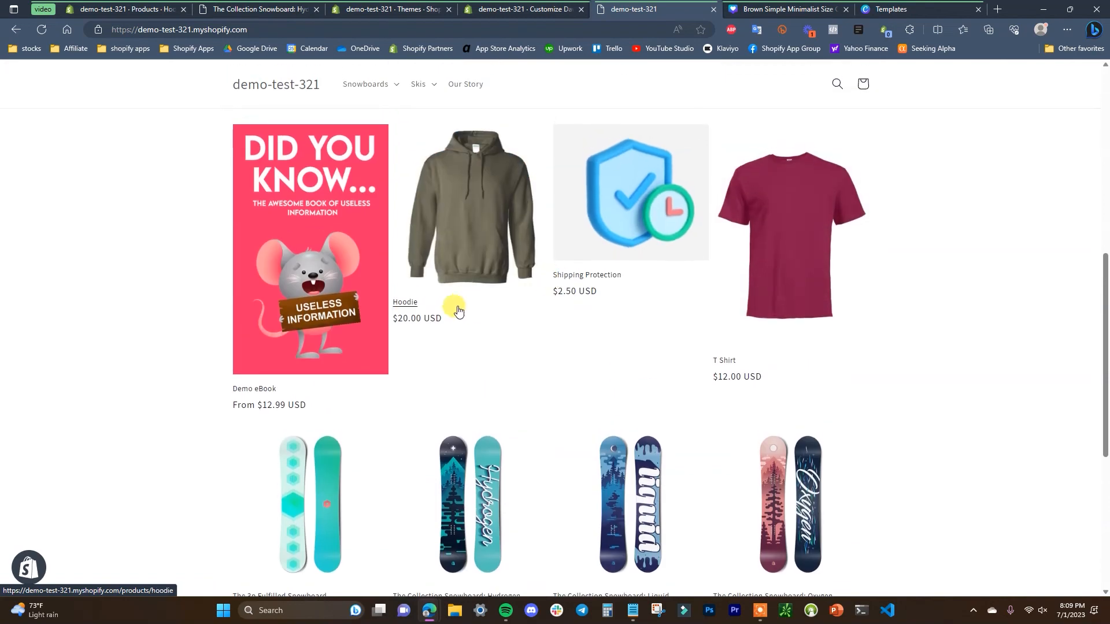
{"action": "left_click", "coordinate": [417, 306]}
{"action": "scroll", "coordinate": [532, 308], "scroll_direction": "down", "scroll_amount": 1}
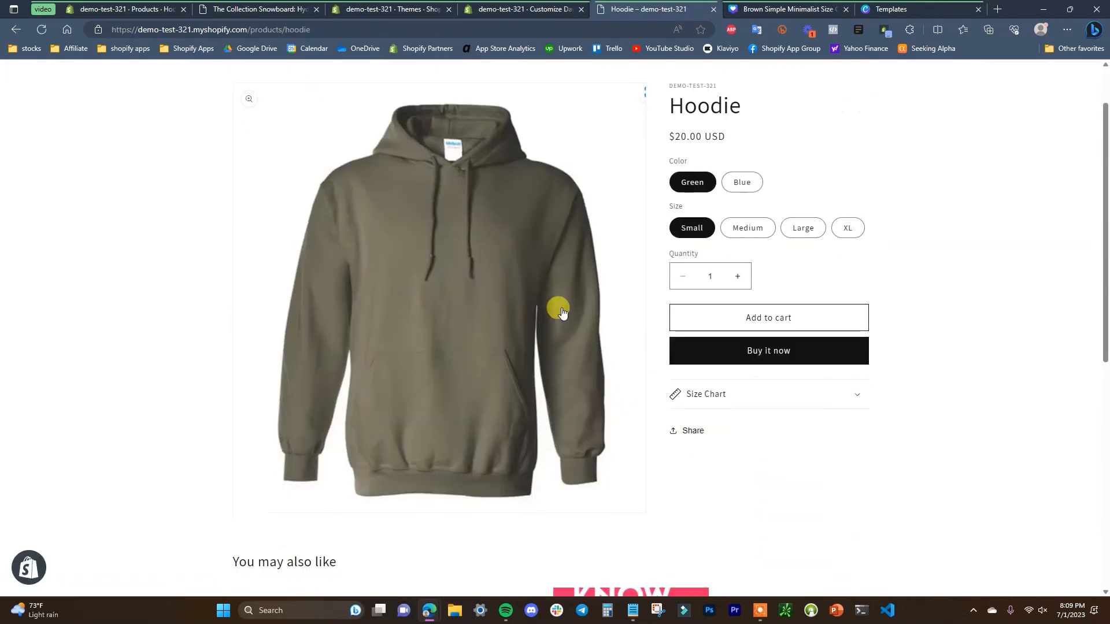
{"action": "left_click", "coordinate": [854, 390]}
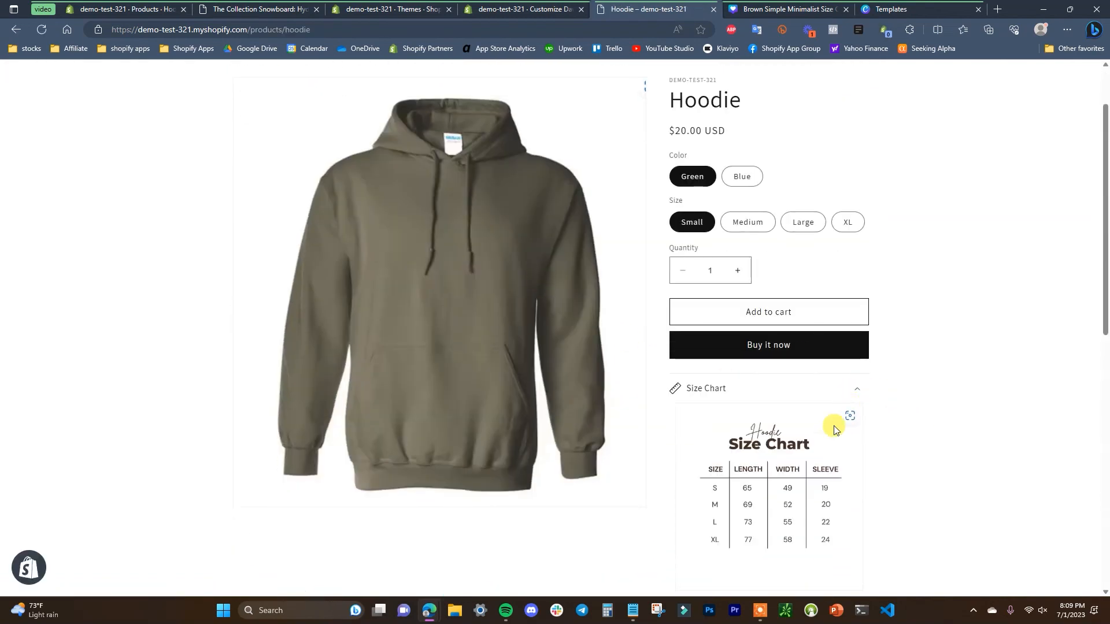
{"action": "left_click", "coordinate": [850, 389]}
Step: Return to the store's home page, open the T Shirt product, and check its Size Chart row before collapsing it
{"action": "left_click", "coordinate": [16, 30]}
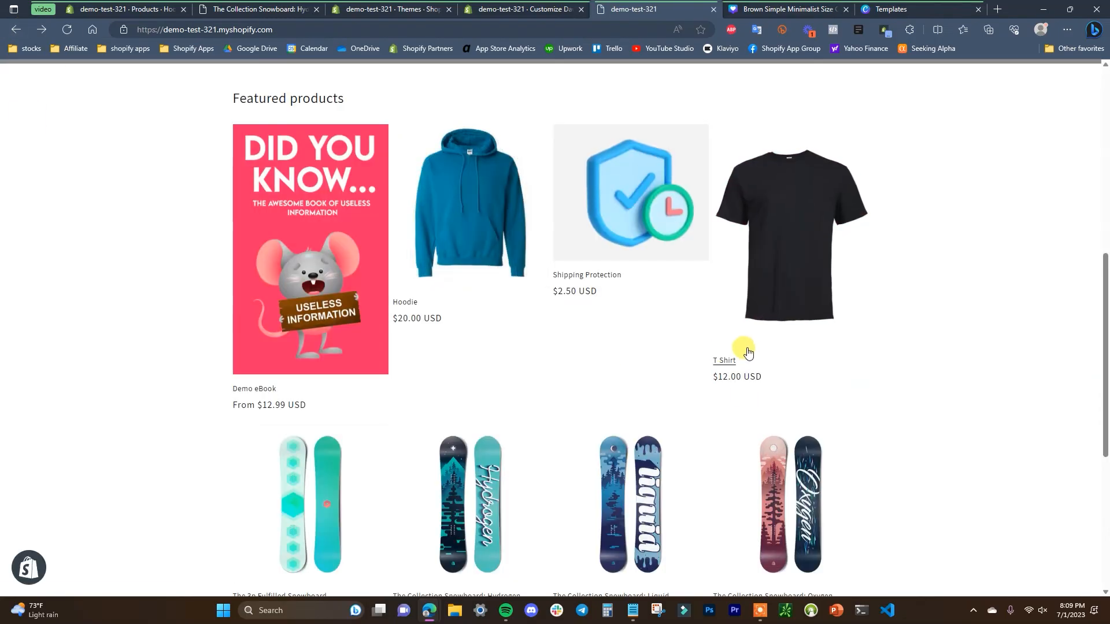
{"action": "left_click", "coordinate": [722, 360]}
{"action": "left_click", "coordinate": [782, 386]}
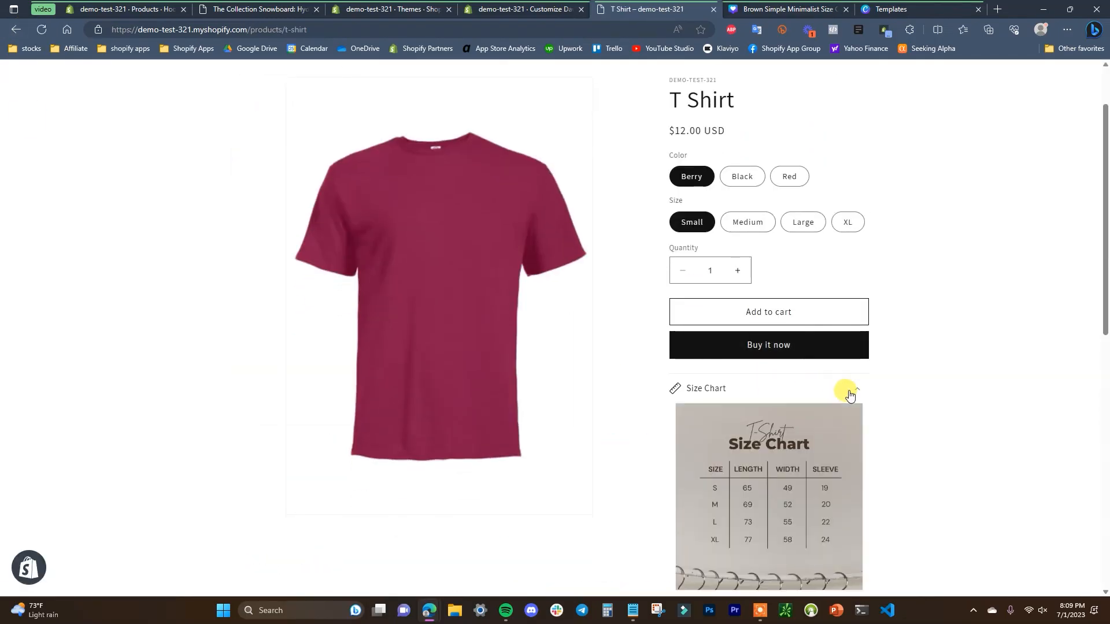
{"action": "scroll", "coordinate": [832, 405], "scroll_direction": "down", "scroll_amount": 1}
{"action": "left_click", "coordinate": [835, 317]}
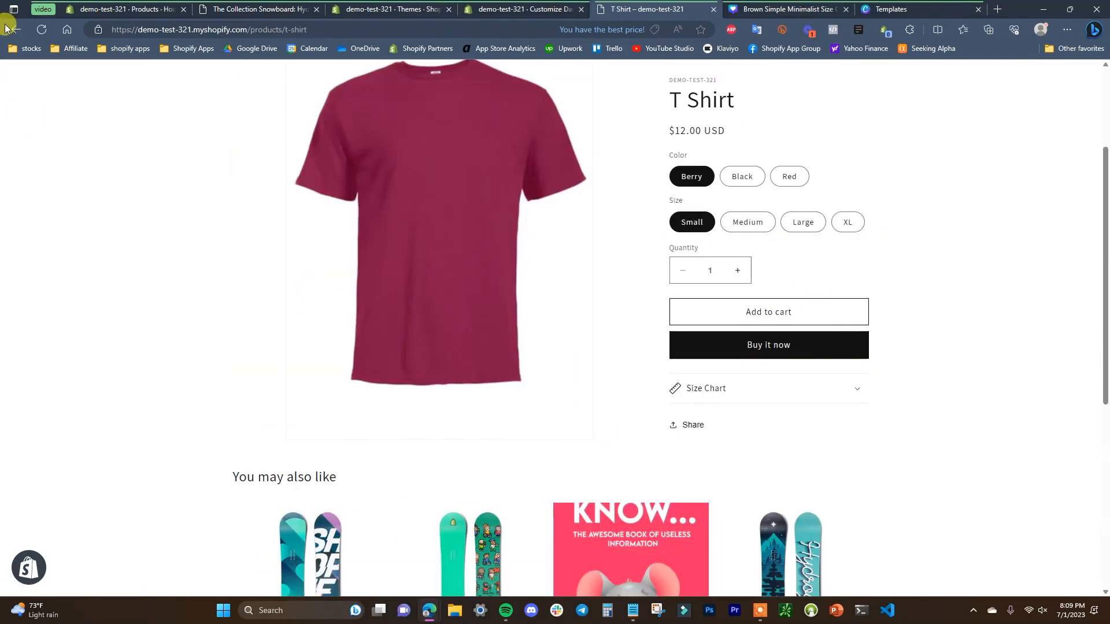
Step: Go back to the home page and check whether The Collection Snowboard: Hydrogen product page has a Size Chart row
{"action": "left_click", "coordinate": [16, 30]}
{"action": "scroll", "coordinate": [494, 310], "scroll_direction": "down", "scroll_amount": 4}
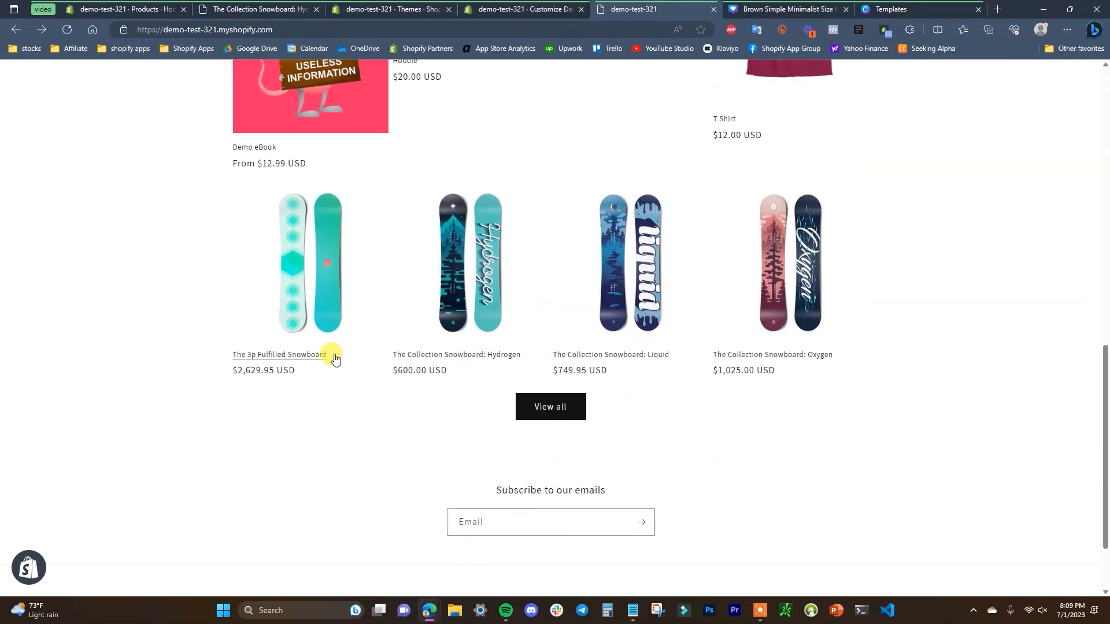
{"action": "left_click", "coordinate": [454, 356]}
{"action": "scroll", "coordinate": [928, 347], "scroll_direction": "down", "scroll_amount": 1}
{"action": "scroll", "coordinate": [919, 359], "scroll_direction": "up", "scroll_amount": 1}
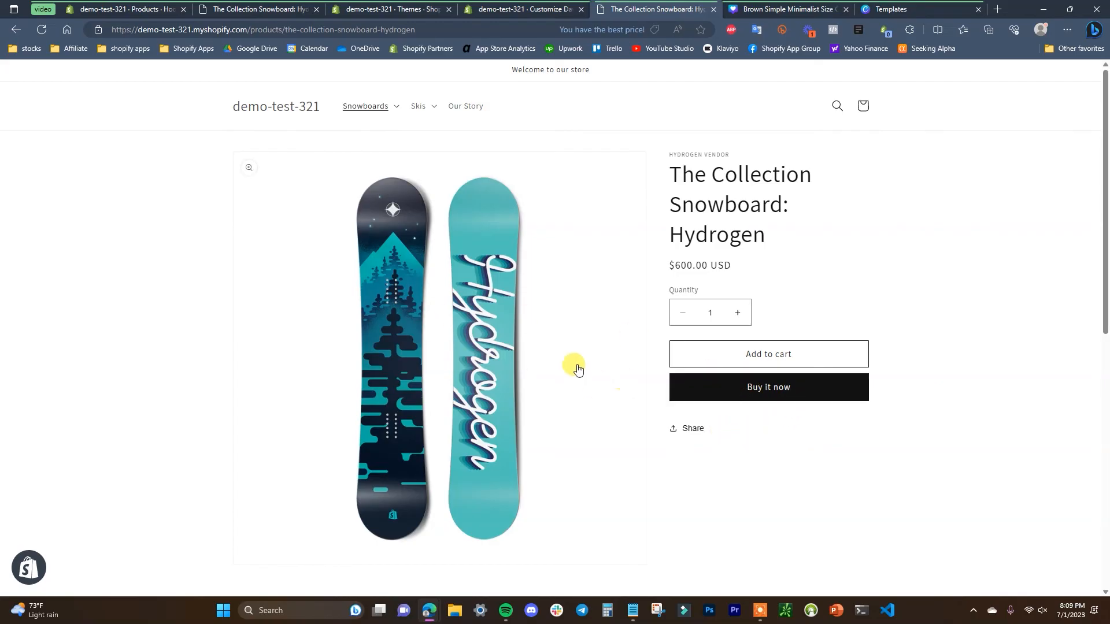
{"action": "scroll", "coordinate": [671, 391], "scroll_direction": "down", "scroll_amount": 4}
{"action": "scroll", "coordinate": [665, 391], "scroll_direction": "up", "scroll_amount": 3}
{"action": "scroll", "coordinate": [643, 391], "scroll_direction": "up", "scroll_amount": 2}
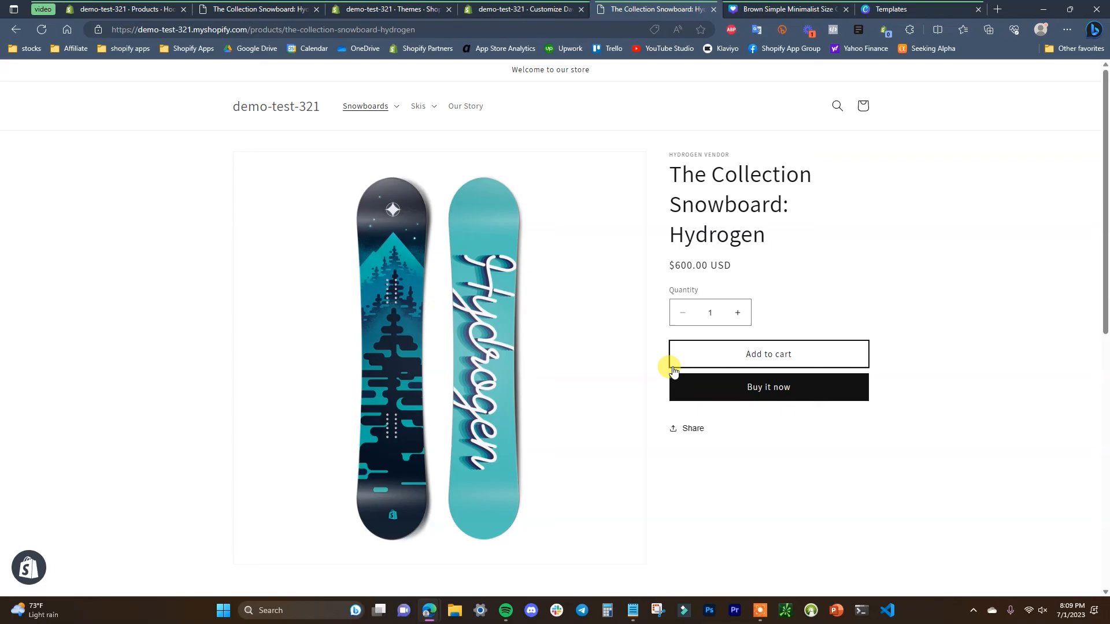
Step: Review the list of product templates and their product assignments in the theme editor, leaving the Default product template open
{"action": "left_click", "coordinate": [498, 6]}
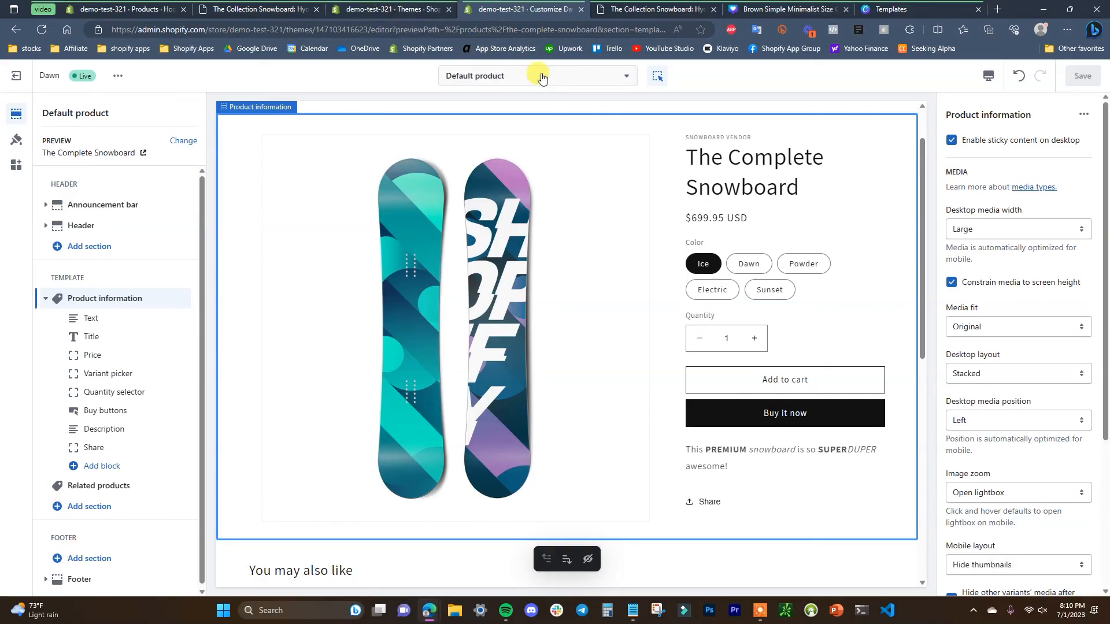
{"action": "left_click", "coordinate": [621, 79]}
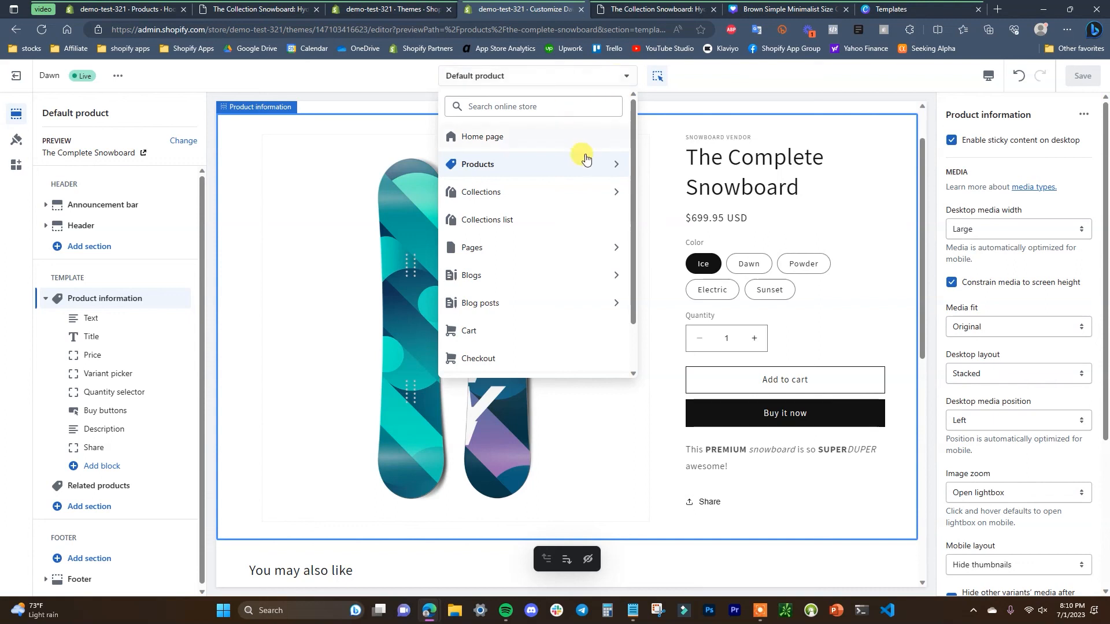
{"action": "left_click", "coordinate": [596, 165]}
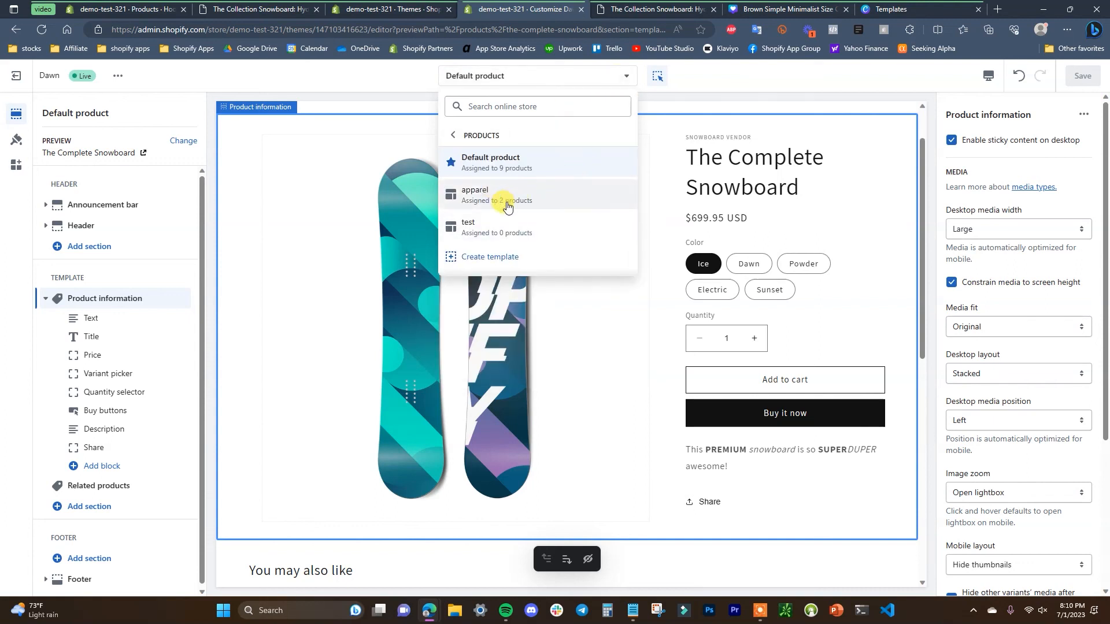
{"action": "left_click", "coordinate": [388, 77]}
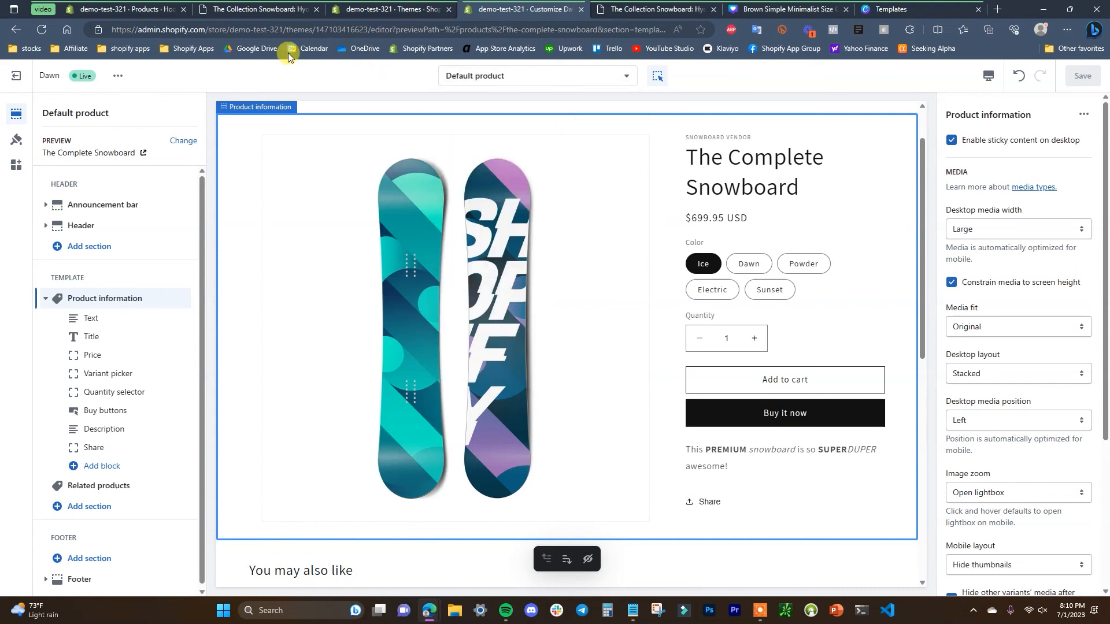